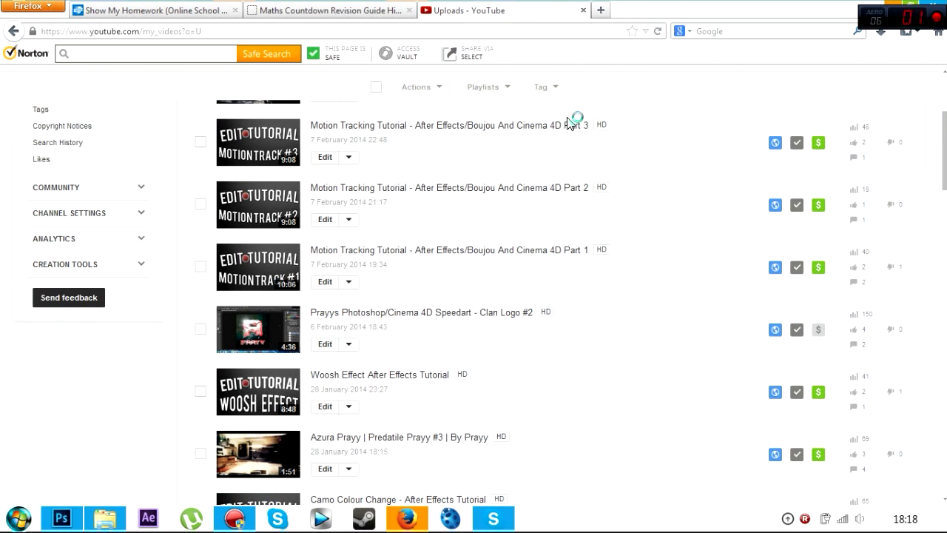
- Scroll the Video Manager uploads list down to the 'Prayys Photoshop Speed Art - Clan Logo' video
scroll(641, 163, up, 2)
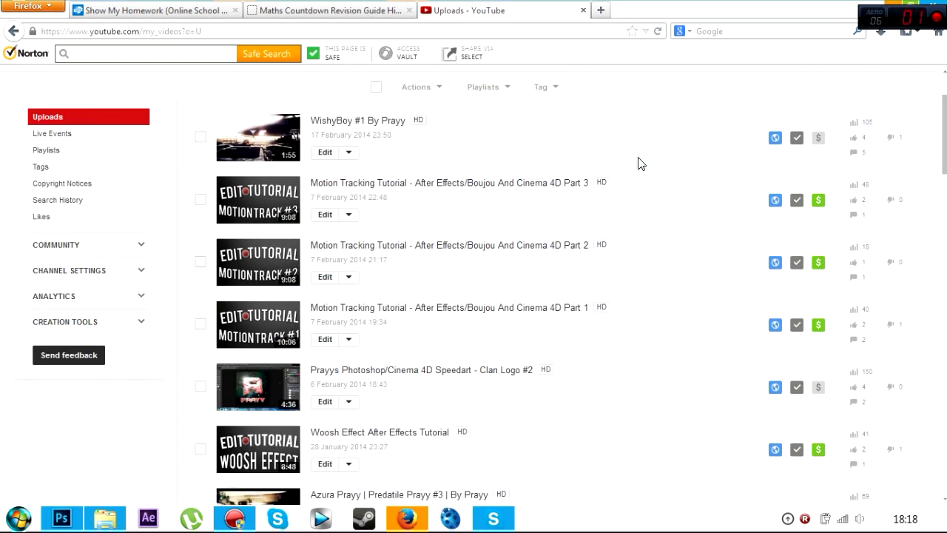
scroll(635, 159, up, 3)
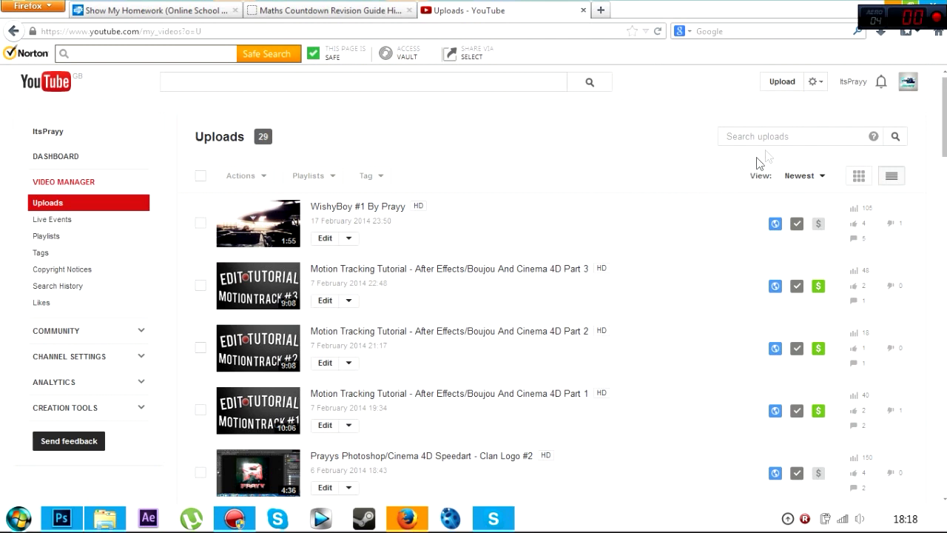
scroll(634, 200, down, 2)
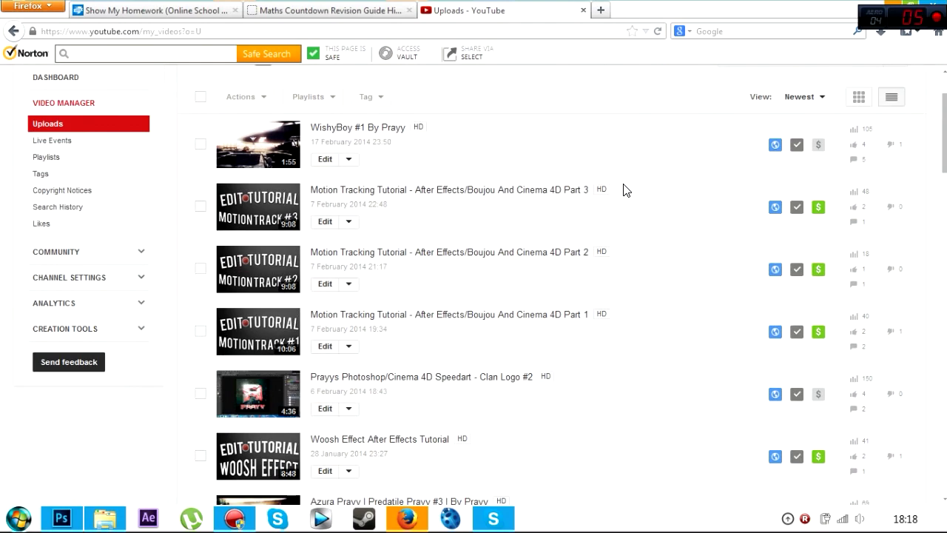
scroll(814, 155, down, 1)
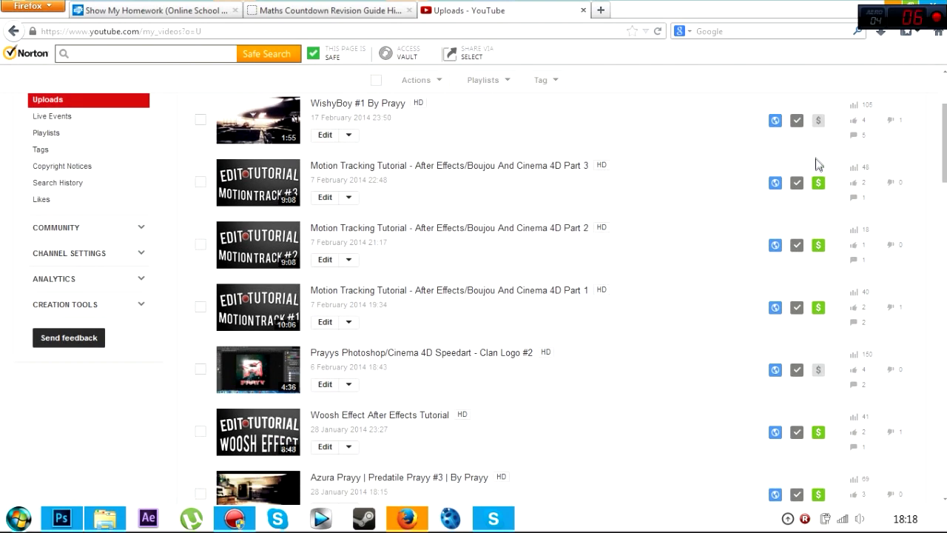
scroll(560, 188, down, 4)
scroll(548, 213, down, 10)
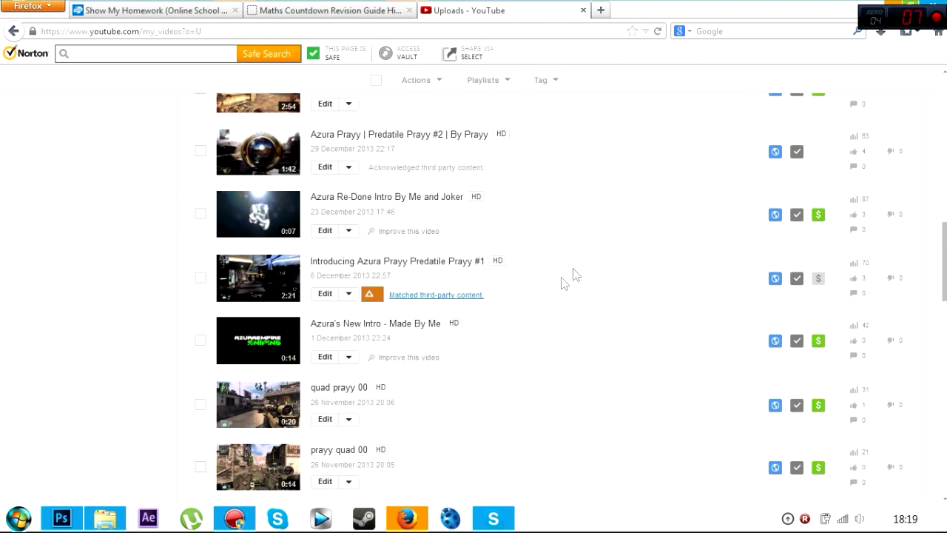
scroll(444, 355, down, 8)
scroll(443, 357, down, 10)
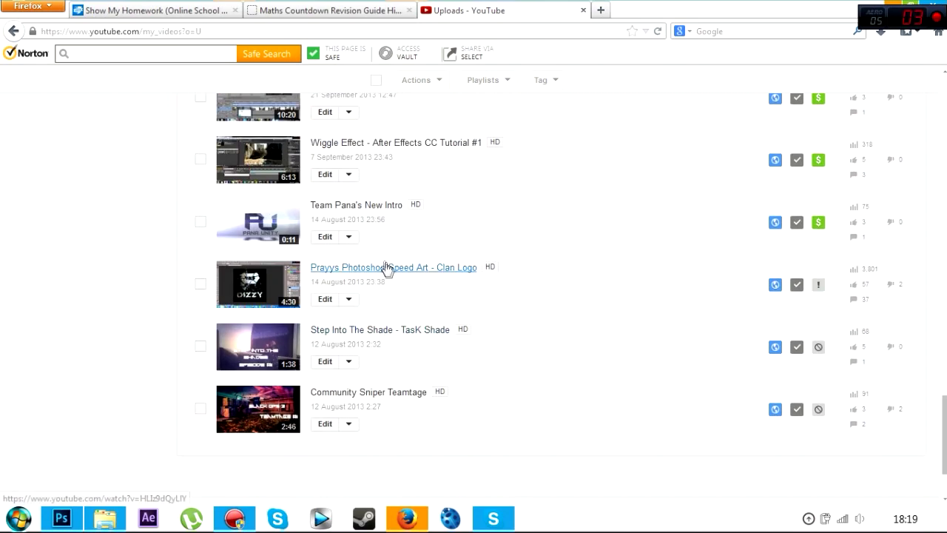
- Open the Clan Logo speed art video, pause it, and read through the tutorial-request comments
click(386, 271)
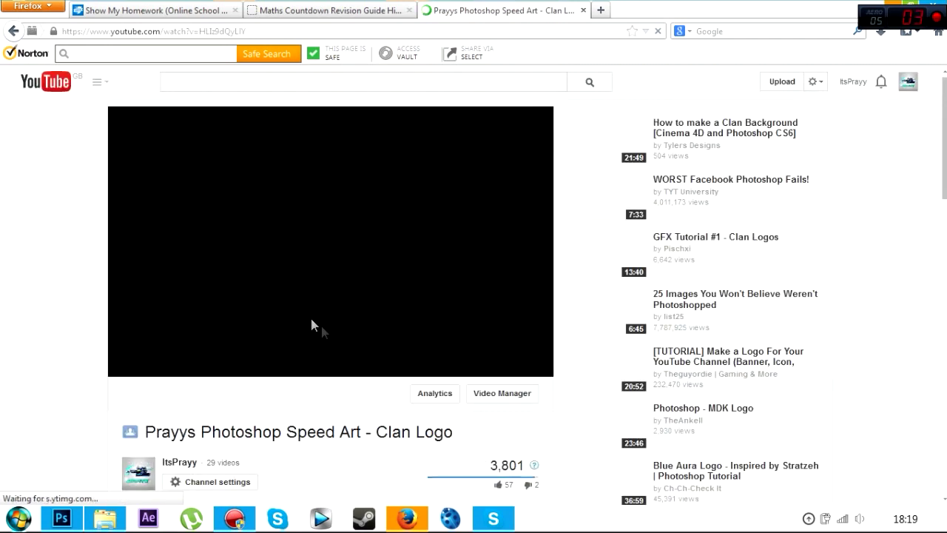
click(125, 368)
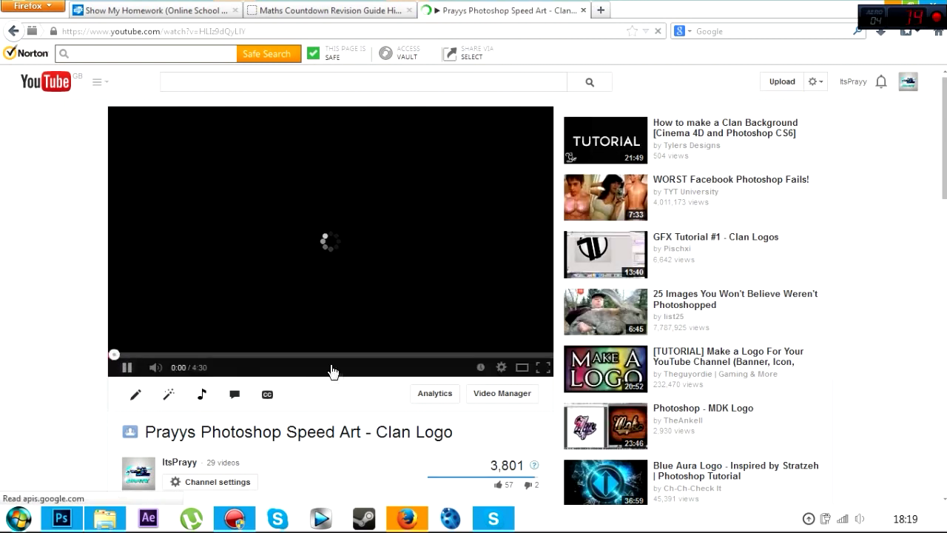
scroll(362, 303, down, 5)
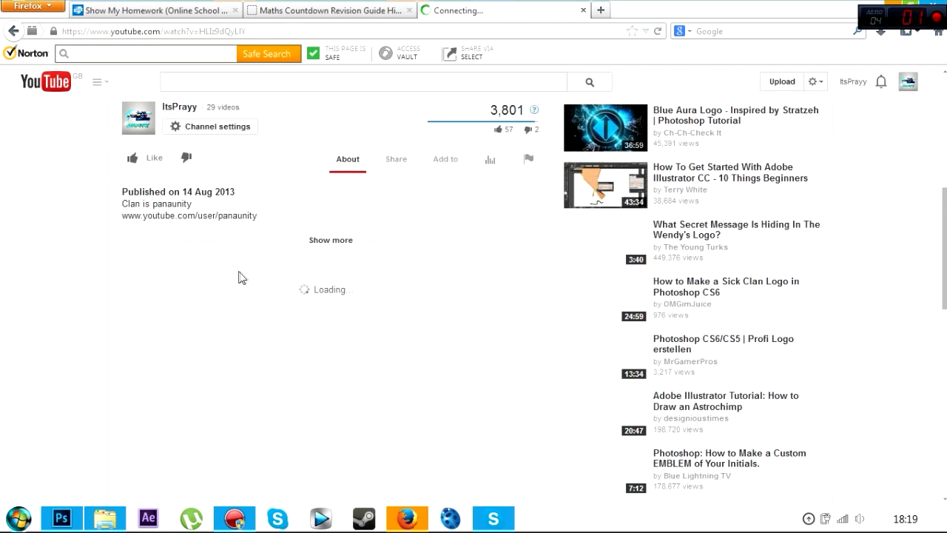
scroll(252, 277, down, 1)
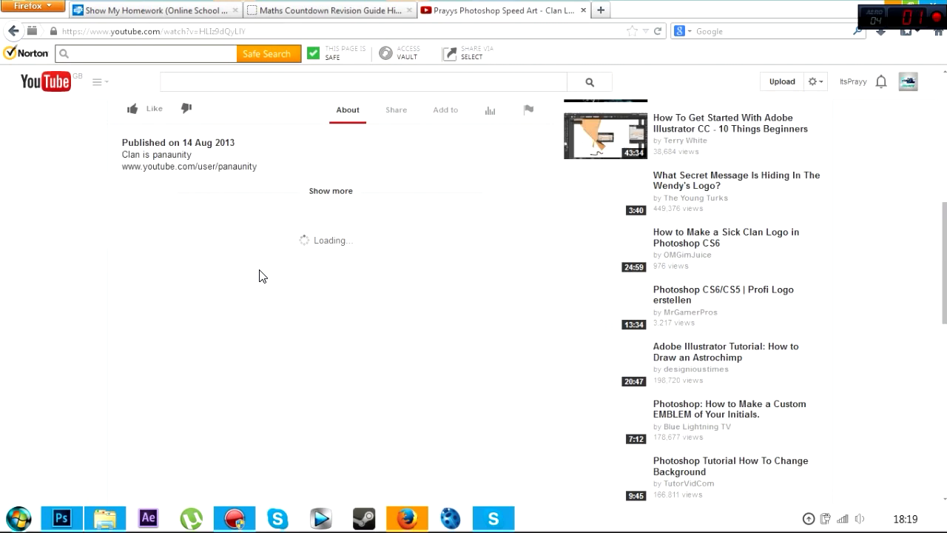
scroll(334, 200, down, 2)
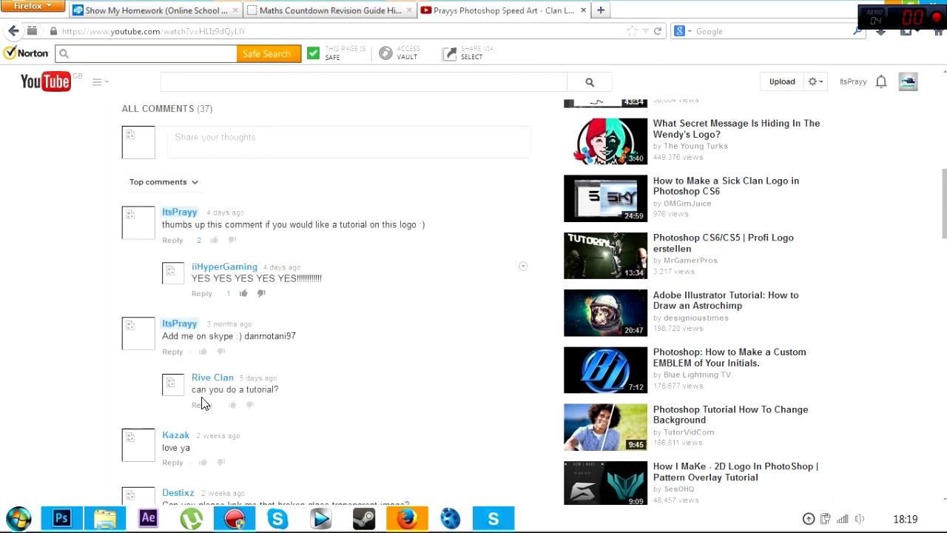
drag(195, 390, 241, 388)
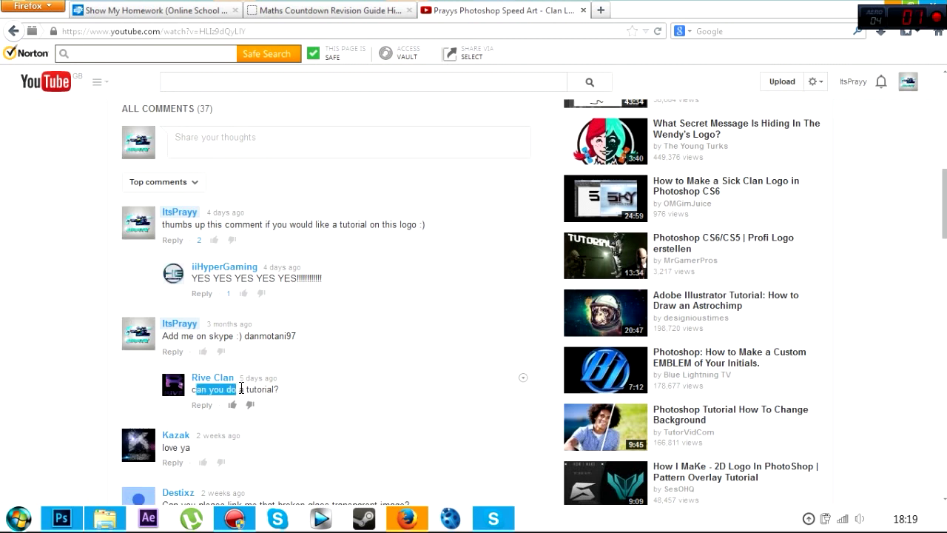
click(244, 356)
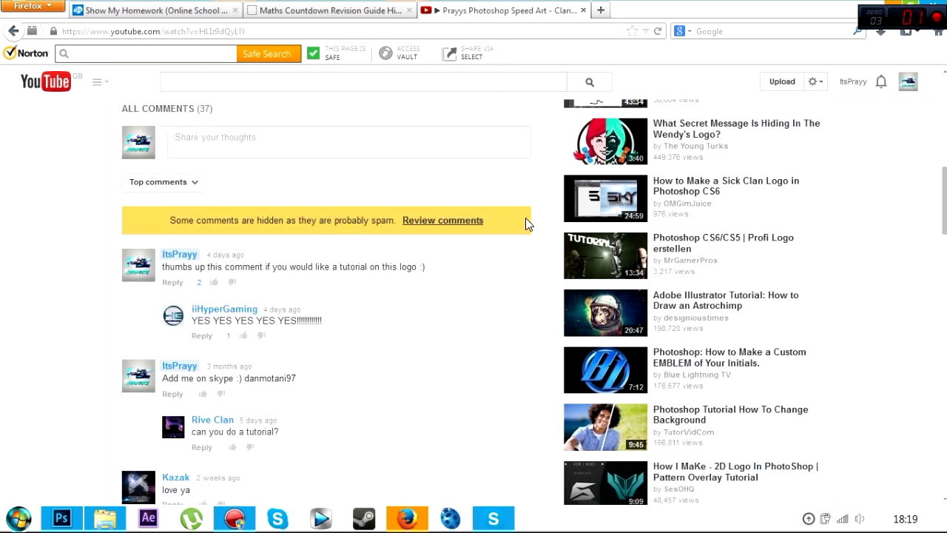
- Scroll back up to the player, skip the clan logo video to 4:02 and pause it
scroll(400, 185, up, 4)
scroll(368, 201, up, 3)
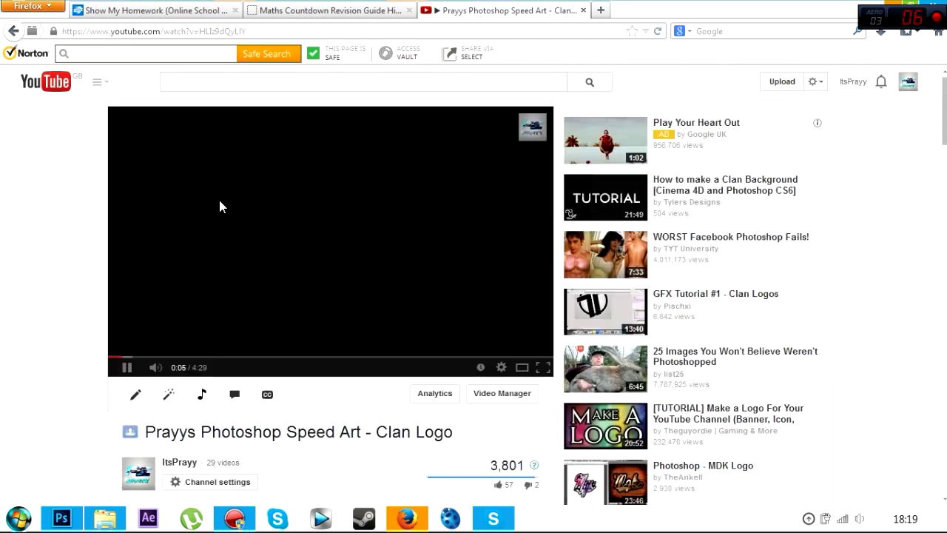
click(501, 350)
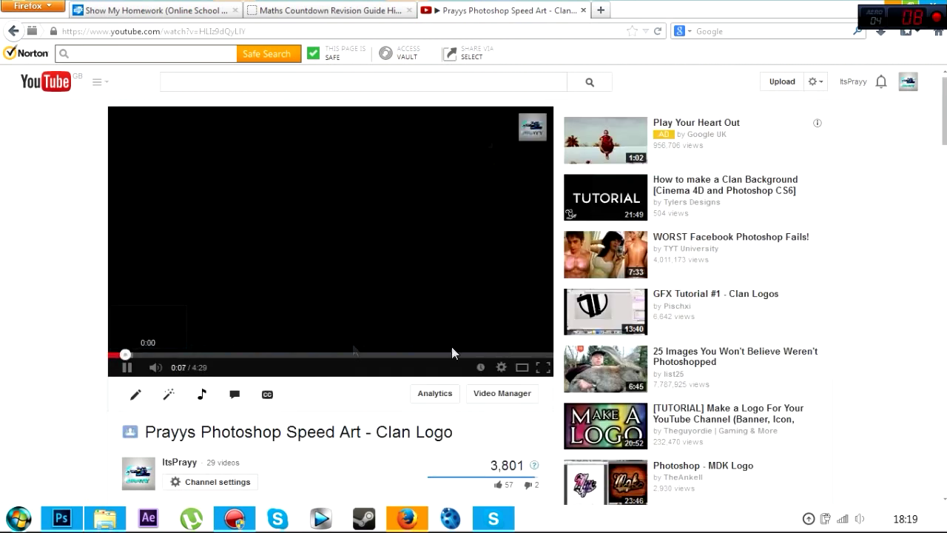
click(127, 367)
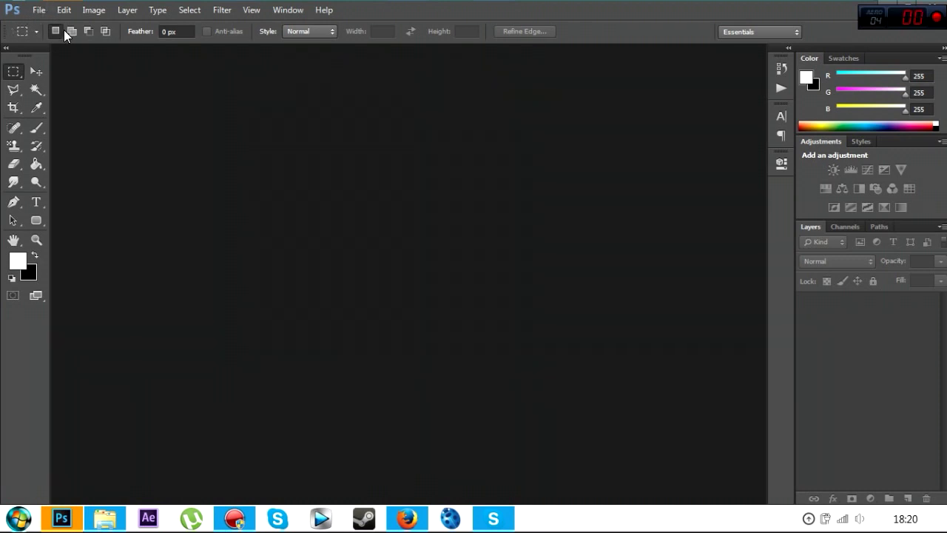
- Create a new 800 × 800 px document from the Youtube Logo preset, dismissing the vRAM warning
click(37, 9)
click(44, 12)
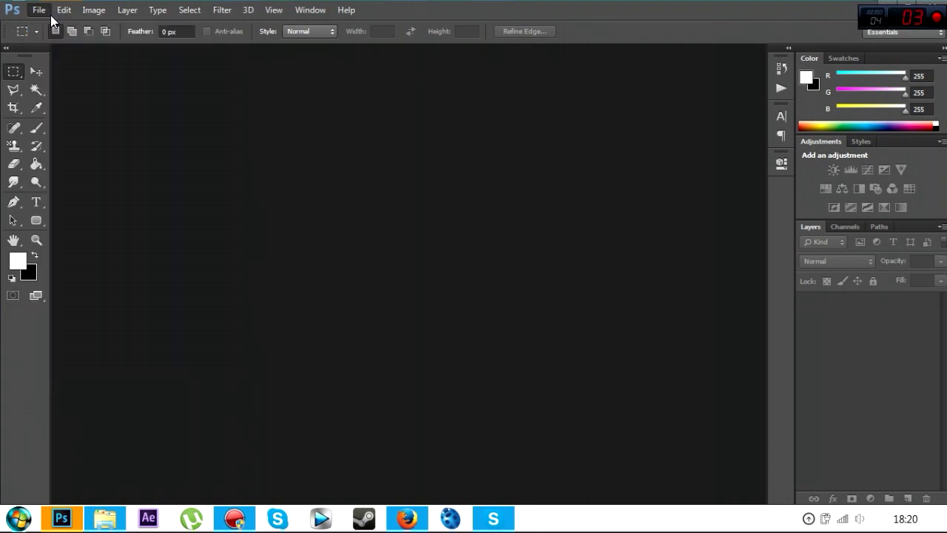
click(45, 11)
click(45, 30)
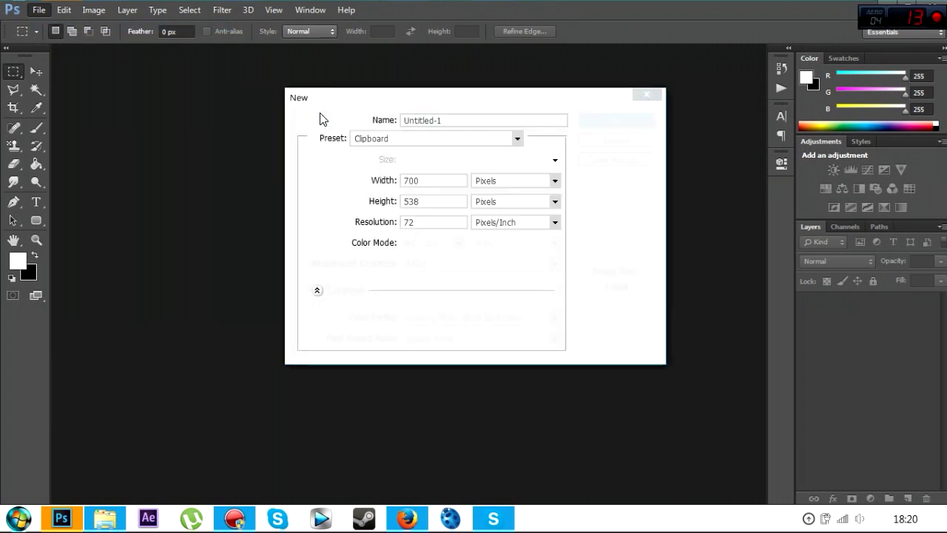
double_click(423, 179)
text(8)
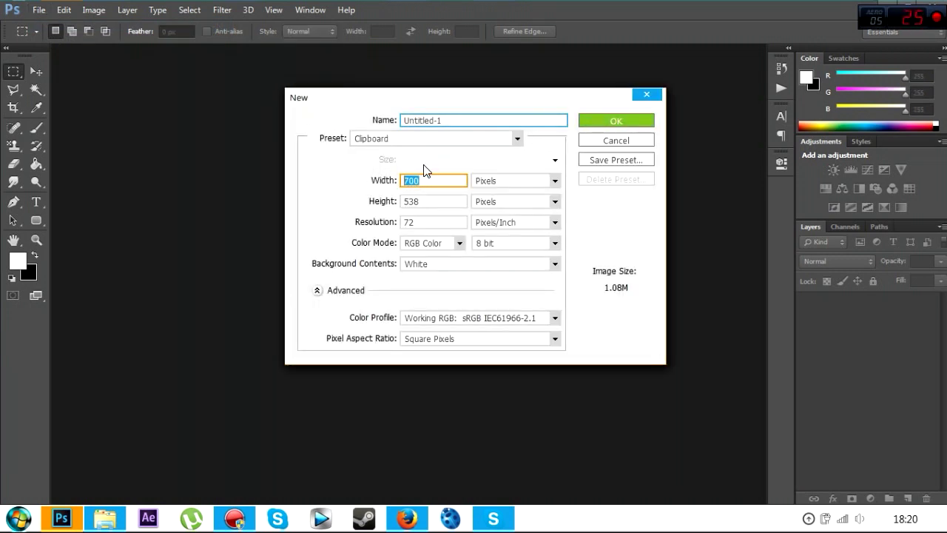
text(00)
key(Tab)
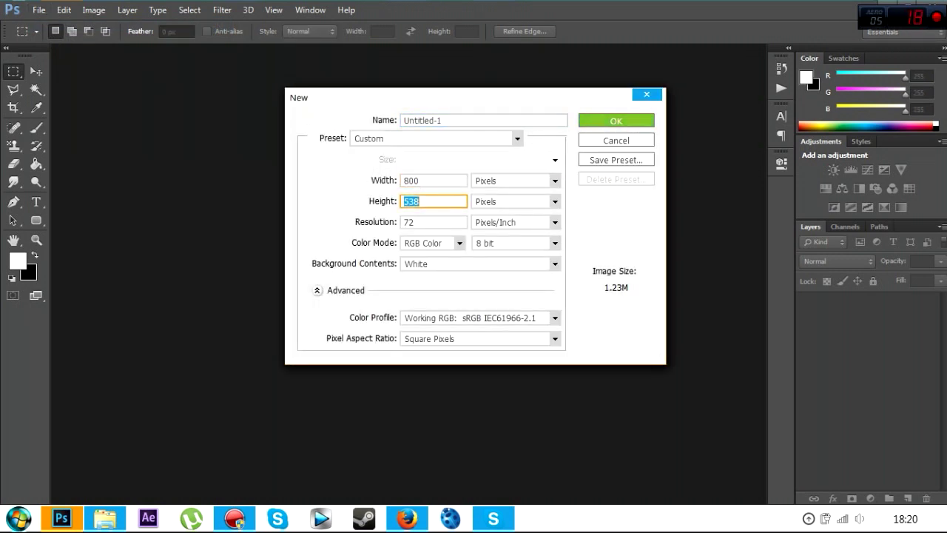
text(800)
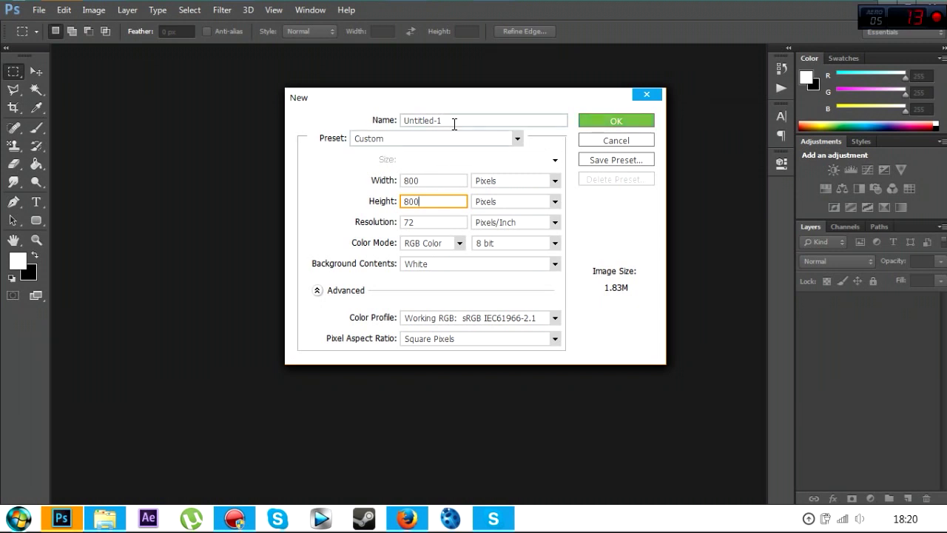
click(450, 141)
click(449, 141)
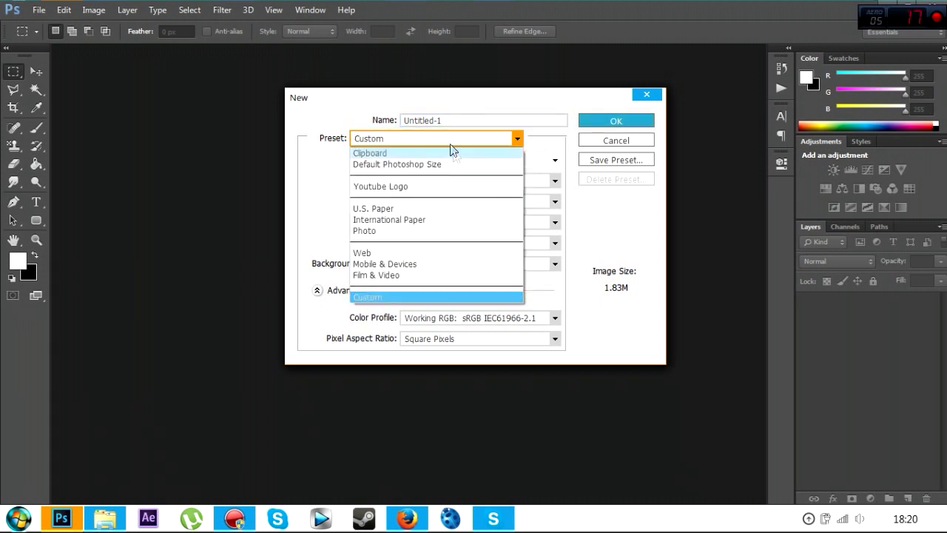
click(429, 187)
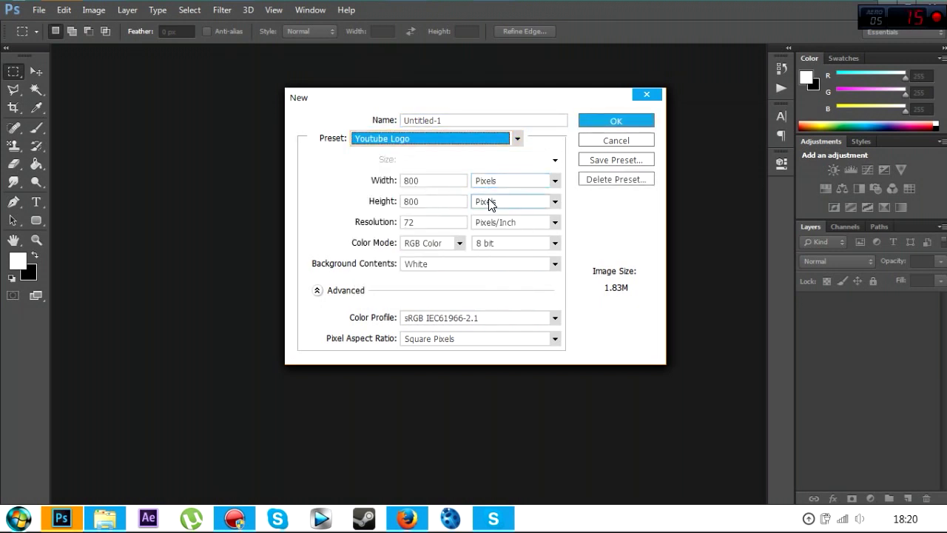
click(616, 122)
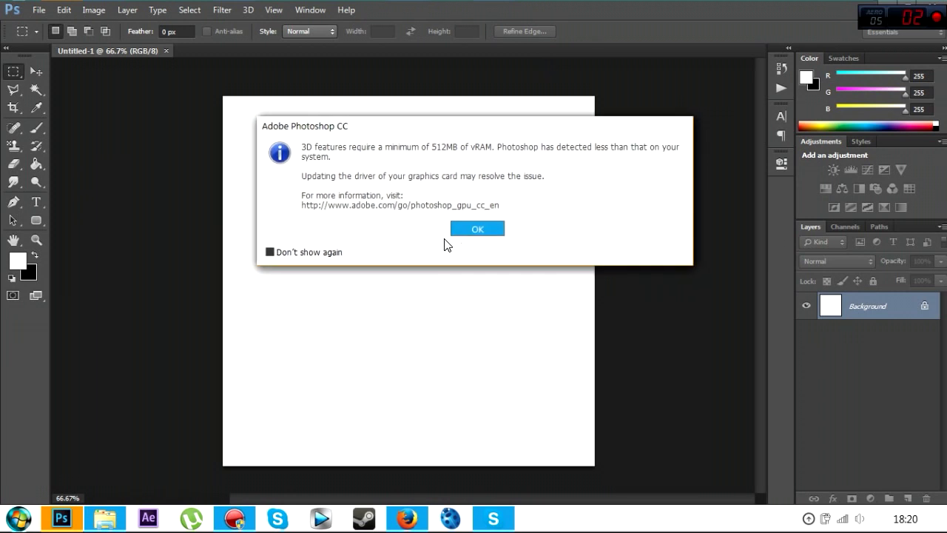
click(480, 230)
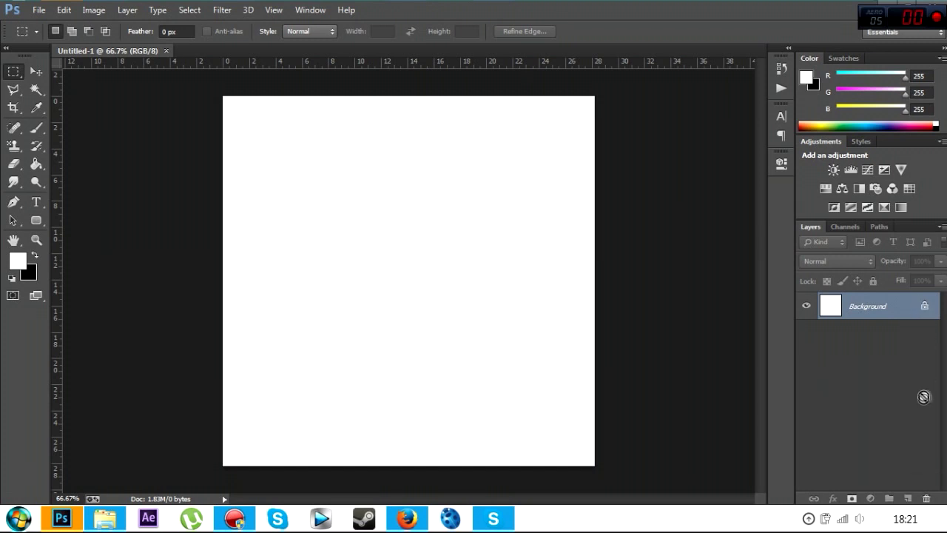
- Unlock the Background into Layer 0 and paint-bucket fill the whole canvas solid black
drag(917, 480, 926, 498)
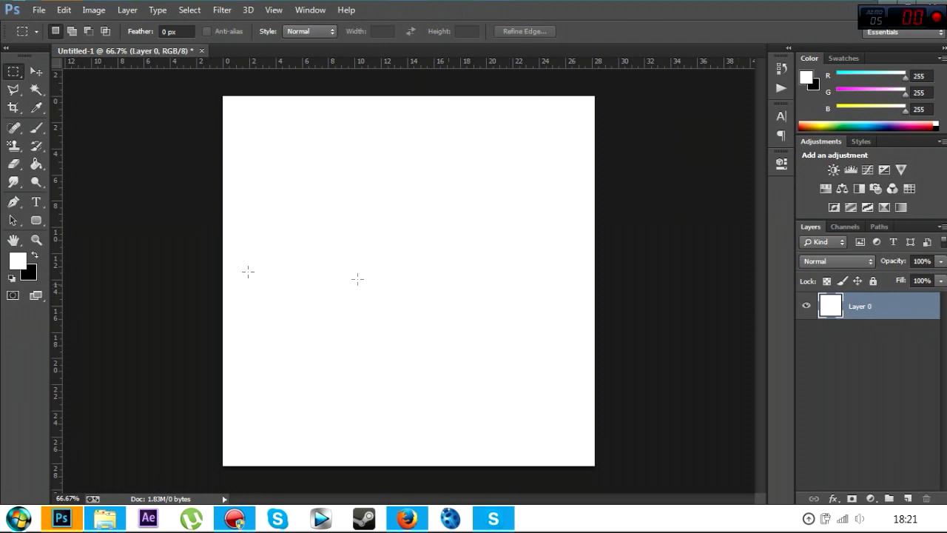
click(36, 164)
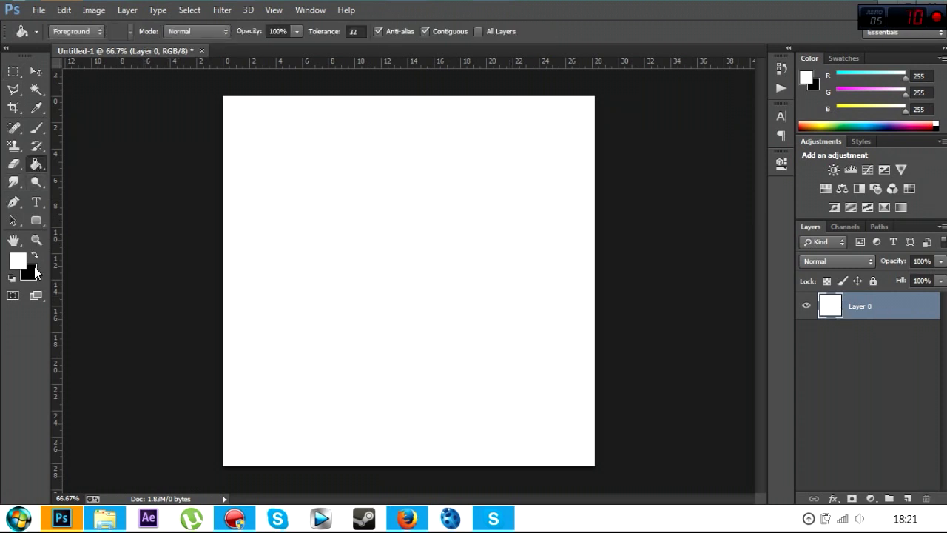
click(30, 268)
click(603, 137)
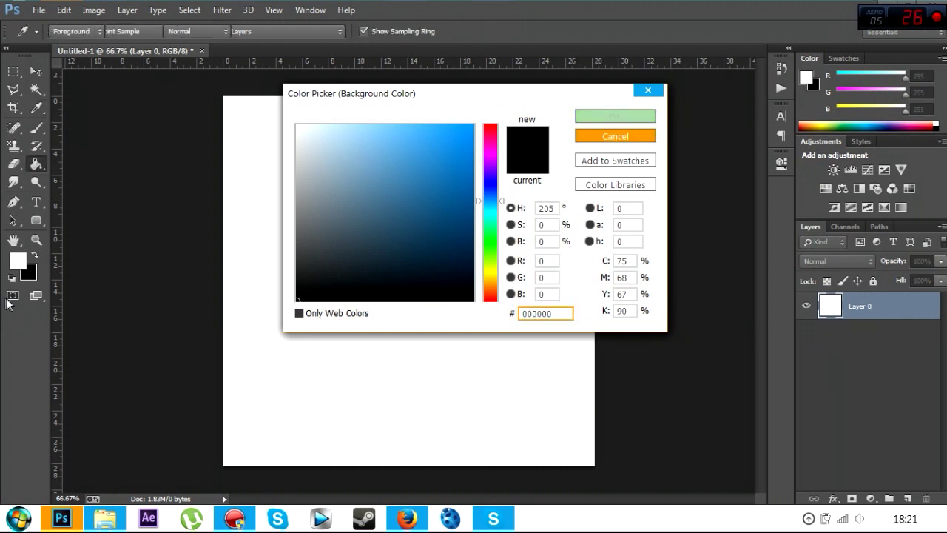
click(34, 254)
click(343, 250)
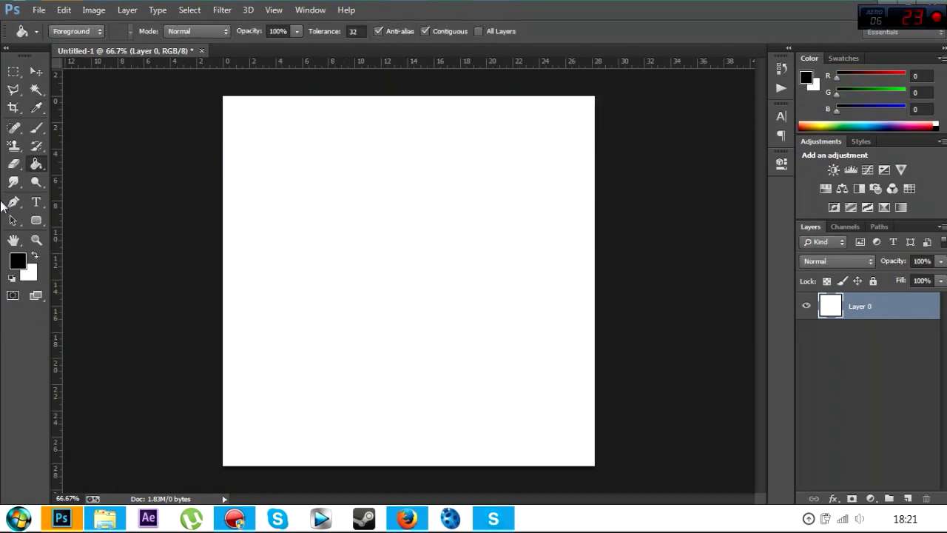
click(34, 254)
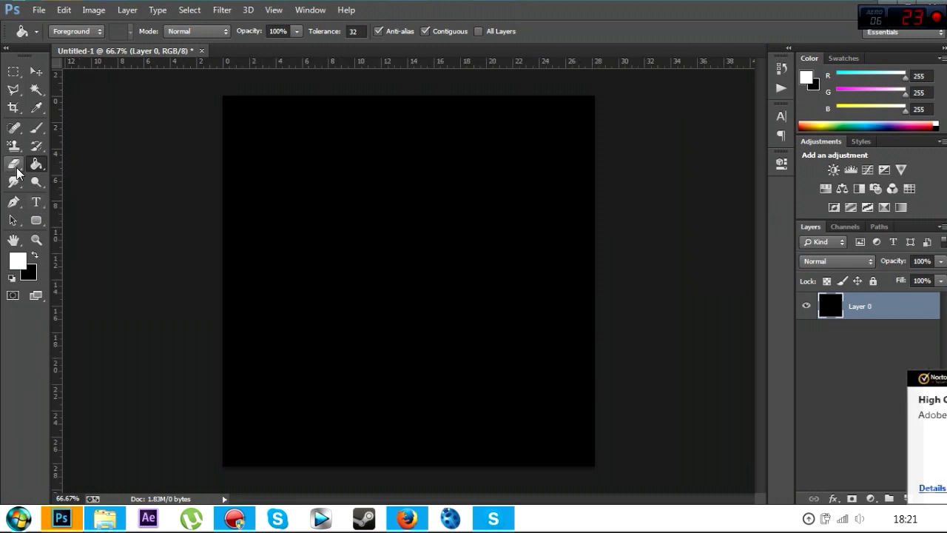
- Draw a paragraph text box, type a letter P and set it to 400 pt
click(41, 206)
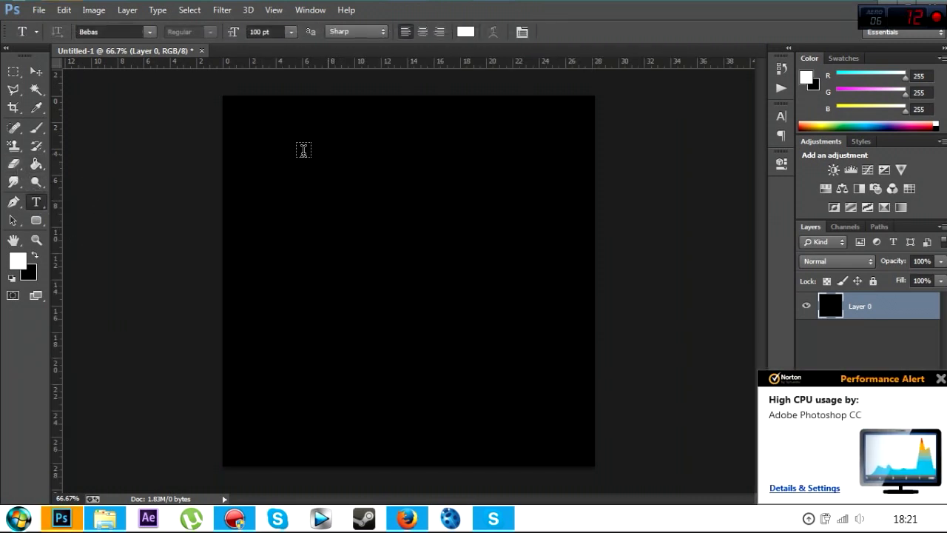
drag(279, 138, 535, 362)
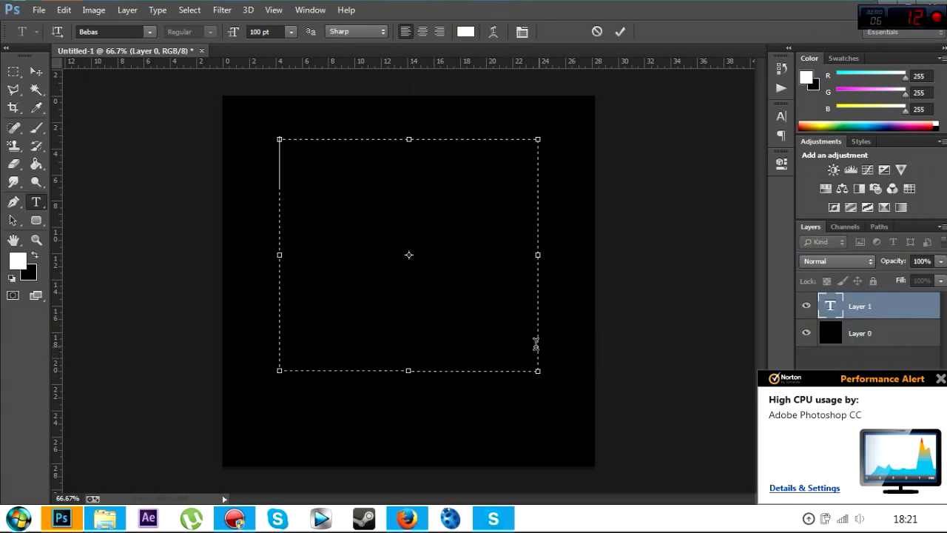
text(P)
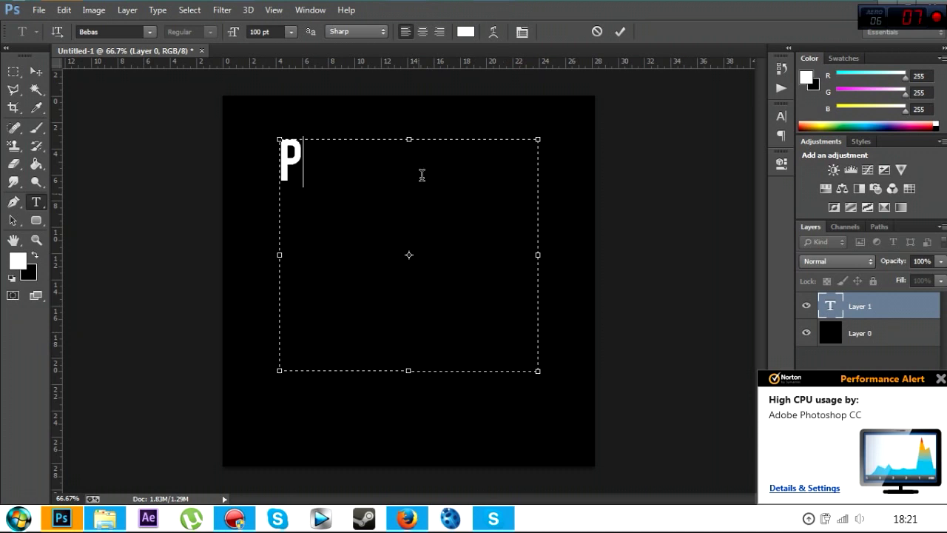
key(ctrl+a)
click(289, 32)
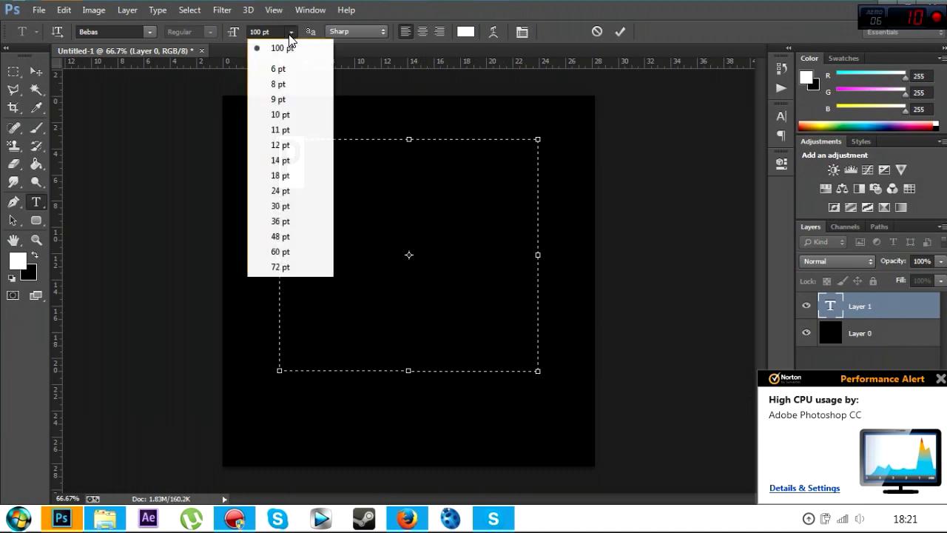
click(261, 41)
click(259, 30)
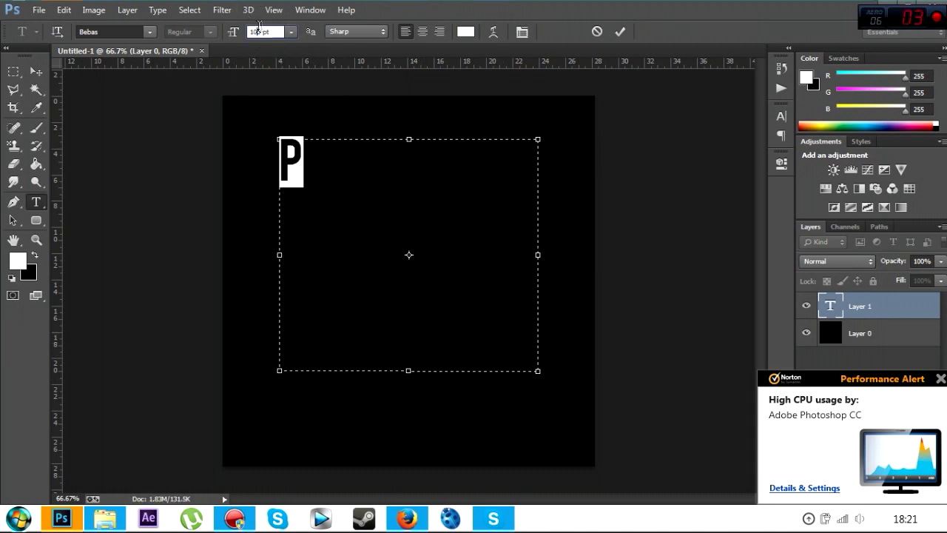
text(400)
key(Return)
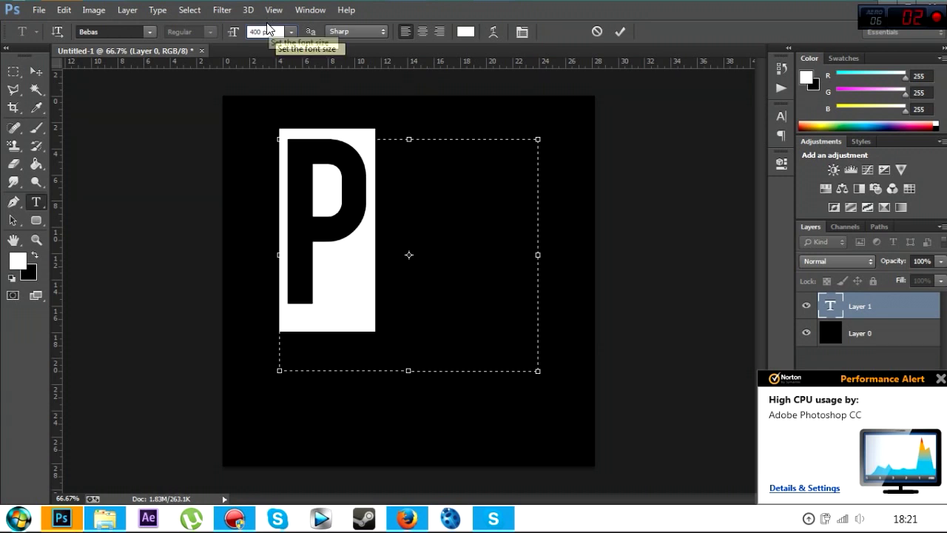
- Switch the P to the BatmanForeverAlternate font and enlarge it to 630 pt
click(148, 32)
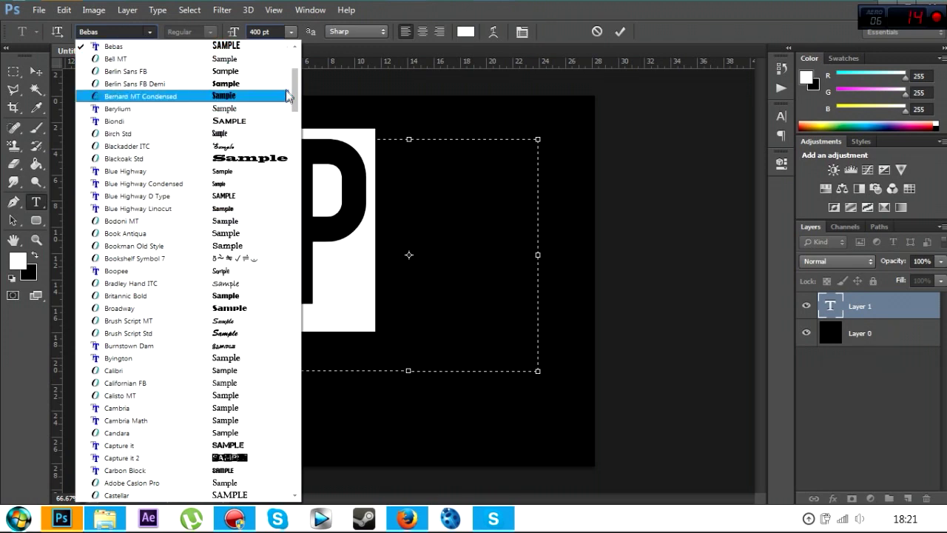
scroll(296, 91, down, 1)
drag(296, 90, 295, 71)
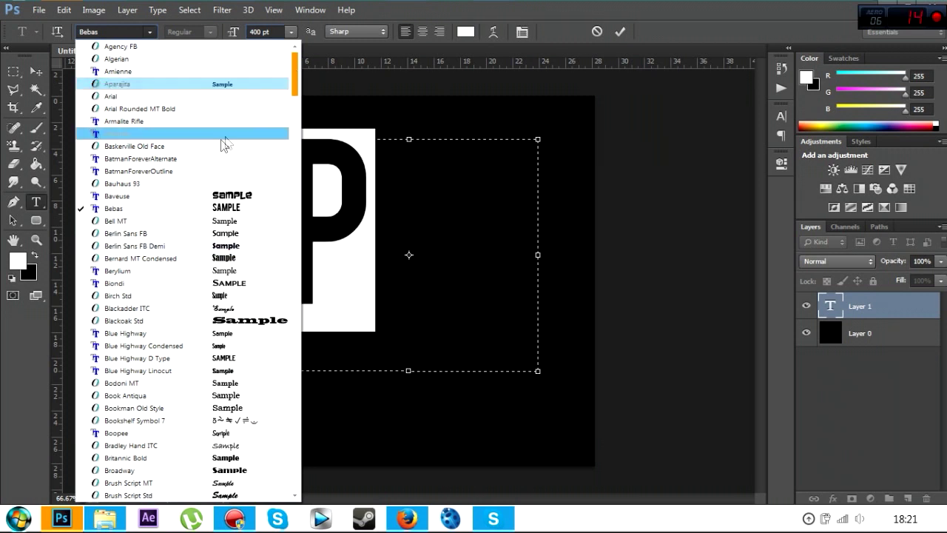
click(205, 158)
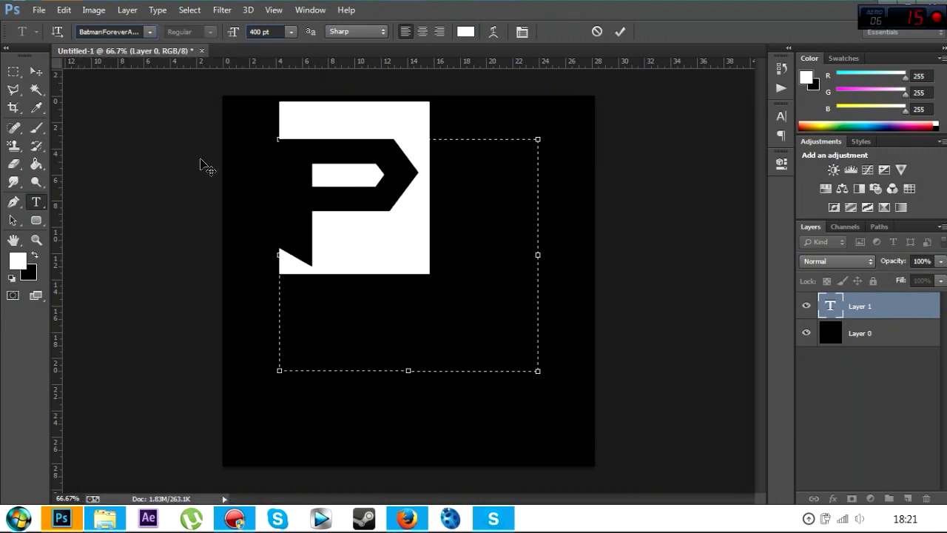
click(259, 27)
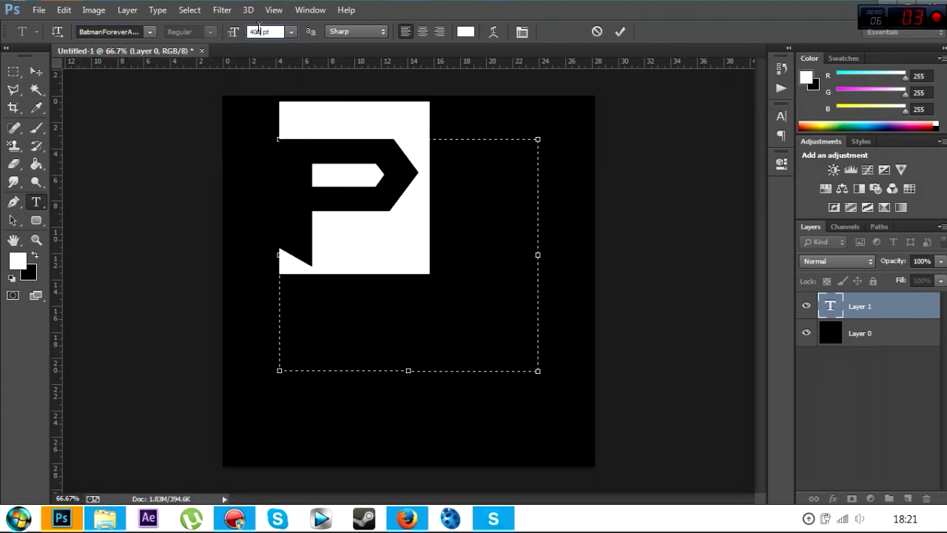
drag(239, 34, 330, 38)
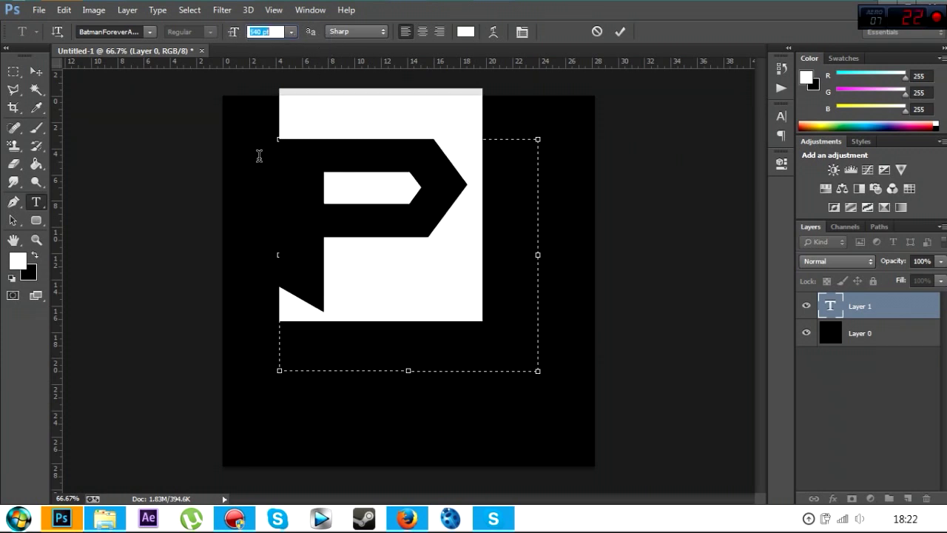
click(258, 32)
drag(228, 34, 261, 41)
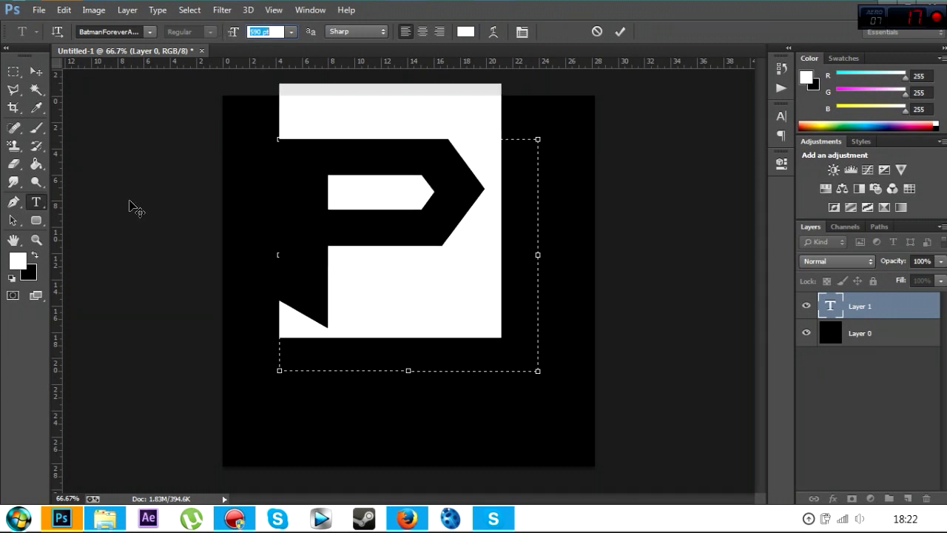
drag(236, 33, 264, 34)
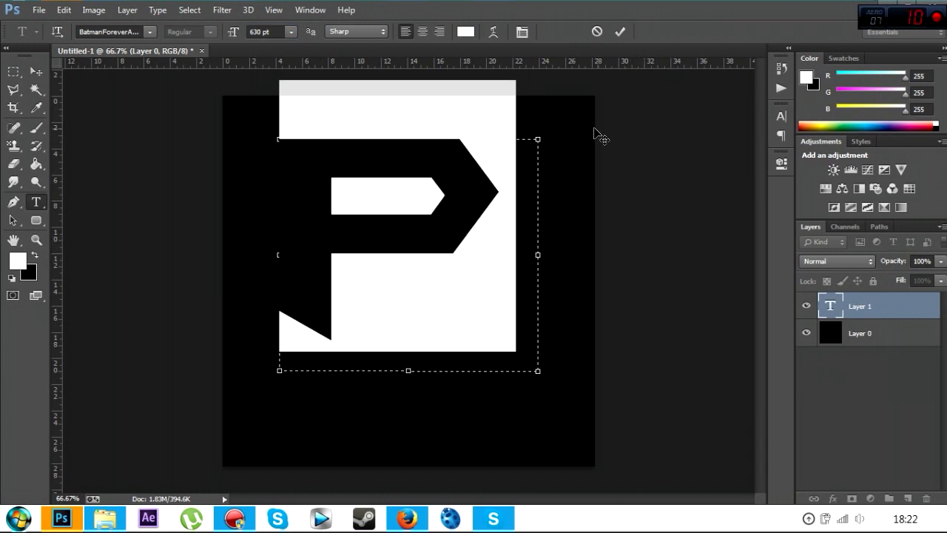
- Commit the P text, shift it slightly down and right, then return to the reference video
click(621, 33)
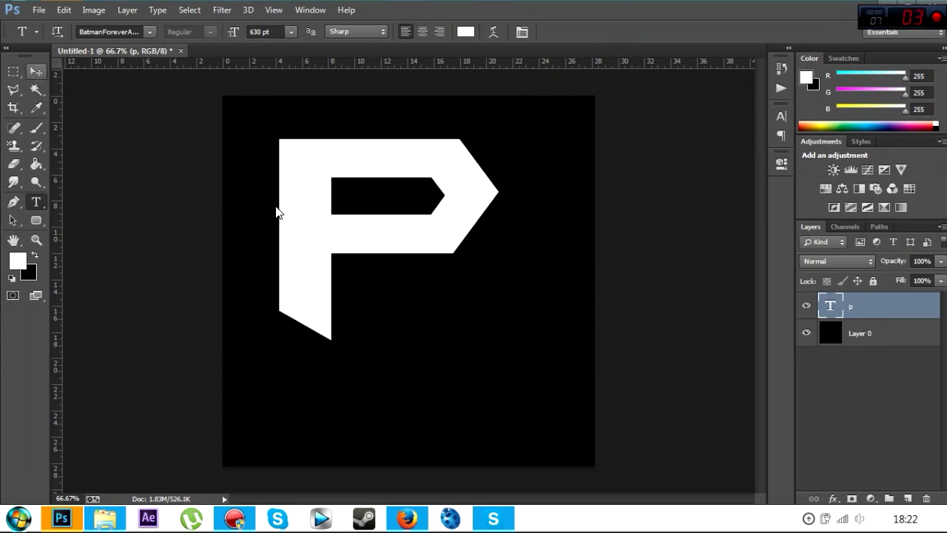
key(v)
drag(306, 226, 332, 231)
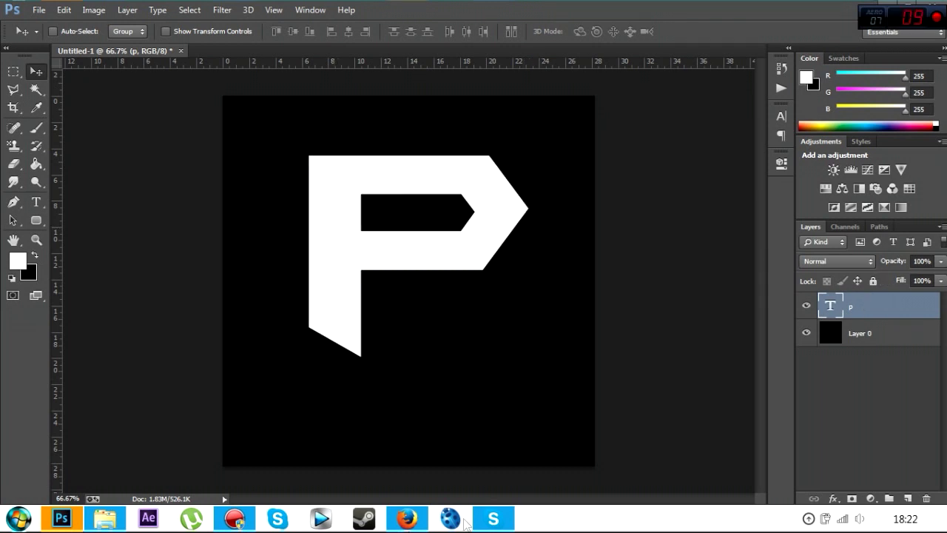
click(403, 518)
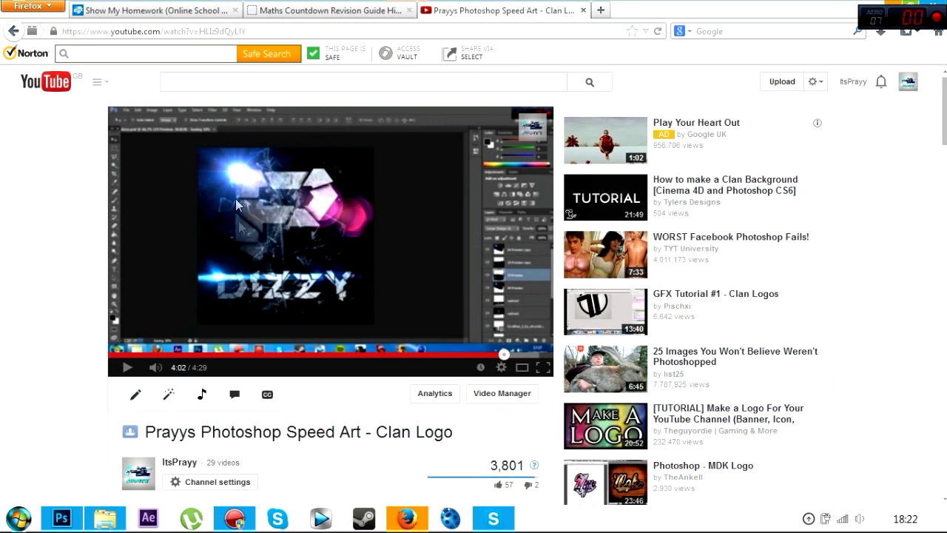
- Back in Photoshop, rasterize the p type layer into pixels
key(alt+Tab)
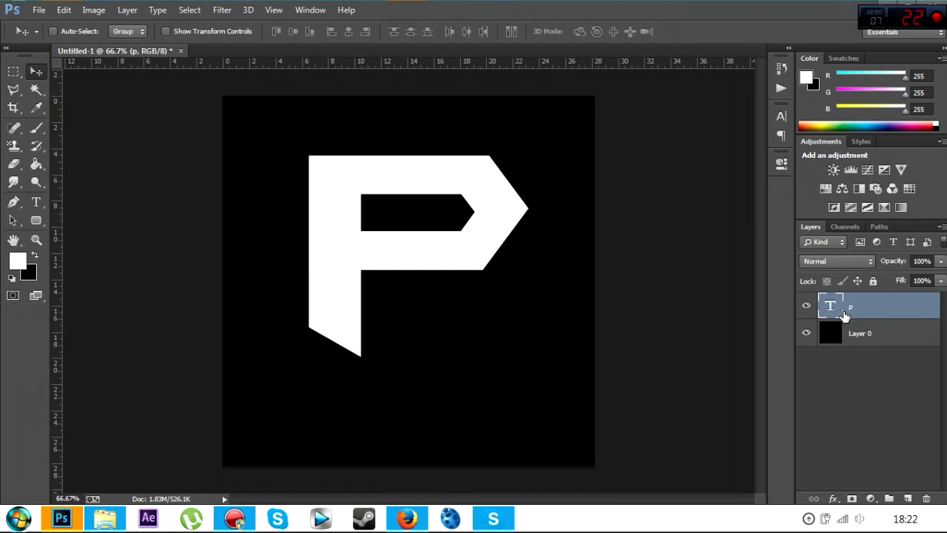
right_click(844, 314)
click(625, 182)
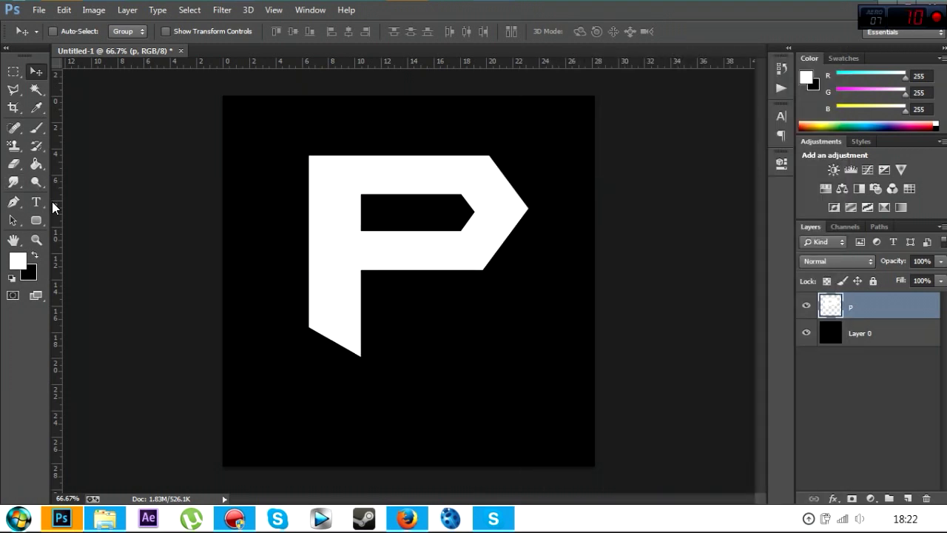
- Polygonal-lasso the P's top-left corner and move it up-left, leaving a thin black gap
click(18, 93)
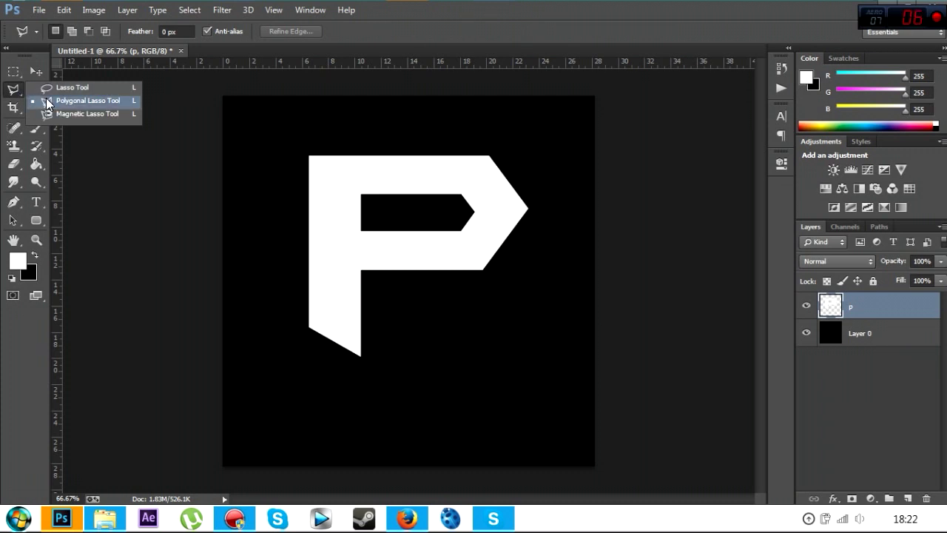
click(66, 100)
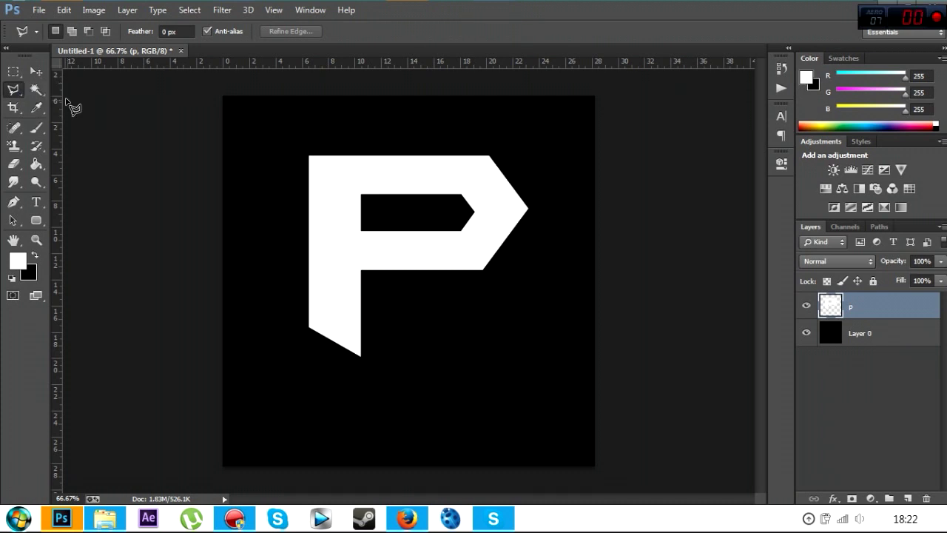
click(341, 130)
click(357, 198)
click(280, 235)
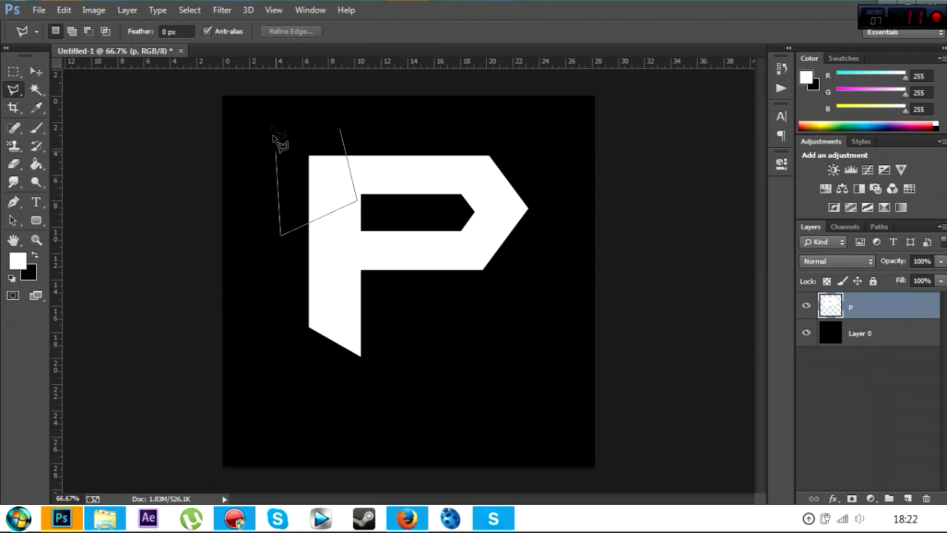
click(274, 124)
click(338, 130)
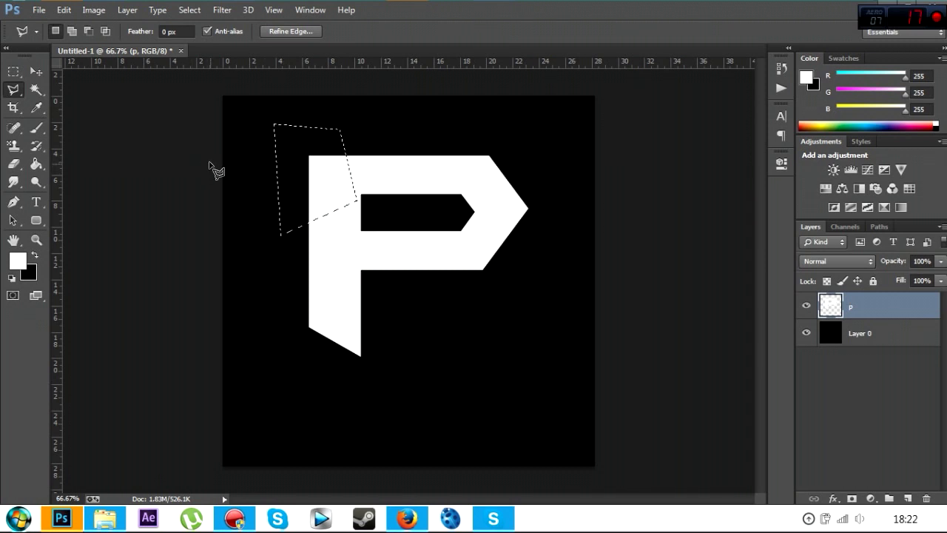
mouse_move(323, 195)
mouse_down()
mouse_move(310, 190)
mouse_move(313, 179)
mouse_move(324, 188)
mouse_up()
click(36, 71)
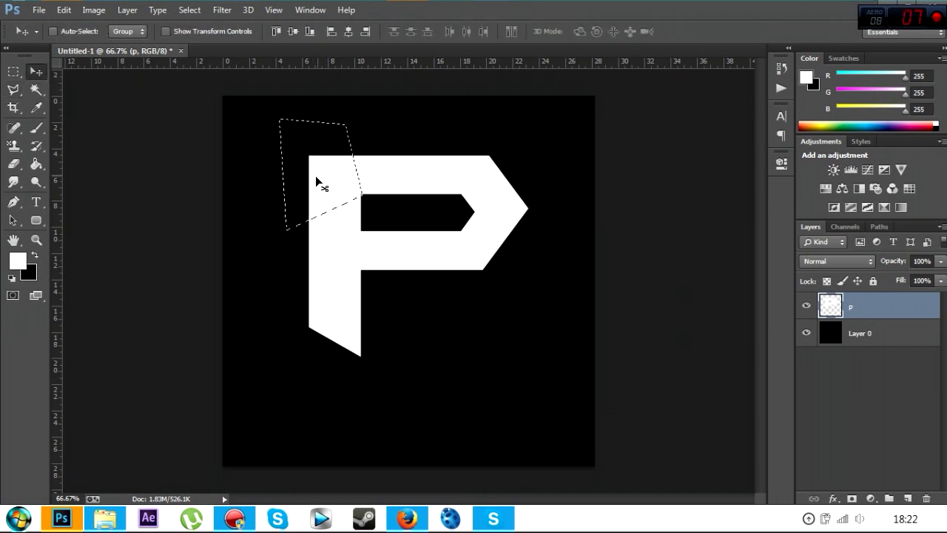
drag(316, 182, 311, 177)
- Cut a triangular shard along the P's top and lift it slightly upward
click(13, 88)
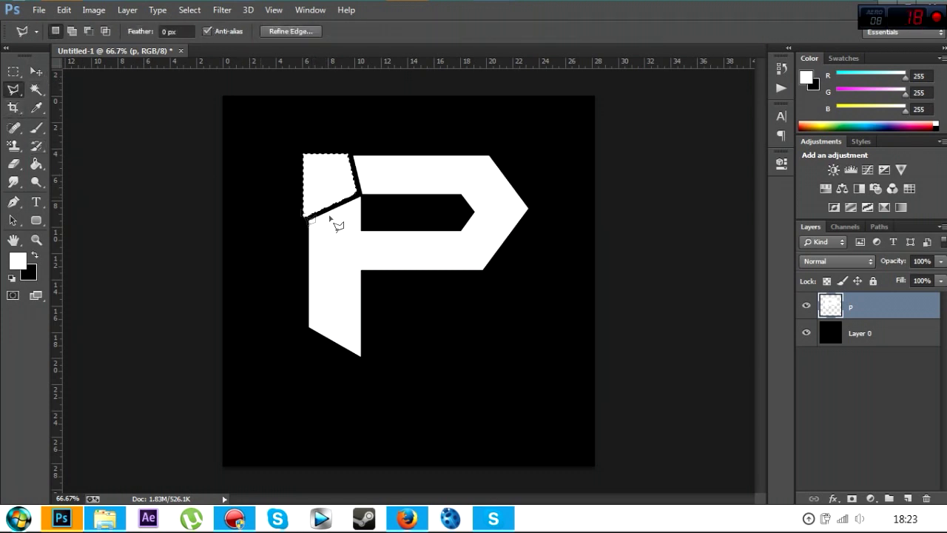
click(431, 137)
click(428, 205)
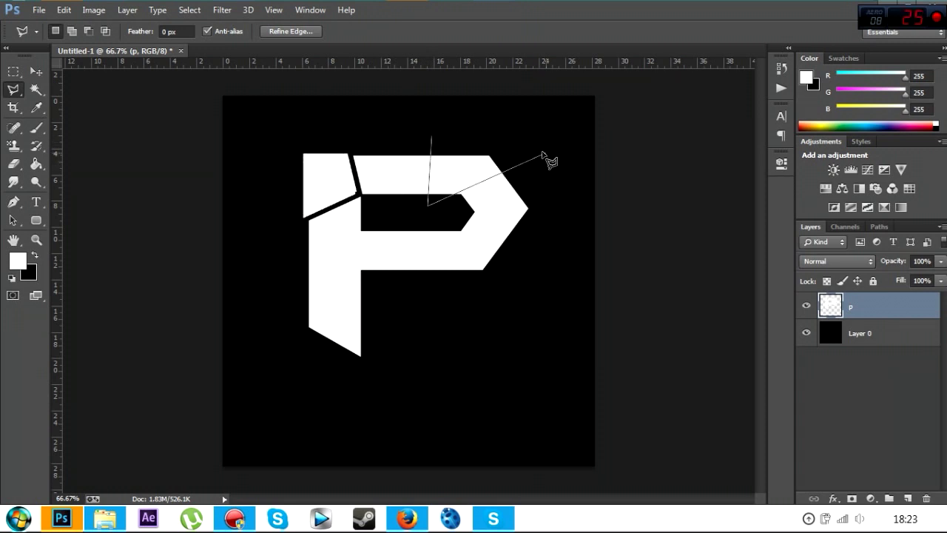
click(544, 154)
click(431, 138)
click(35, 71)
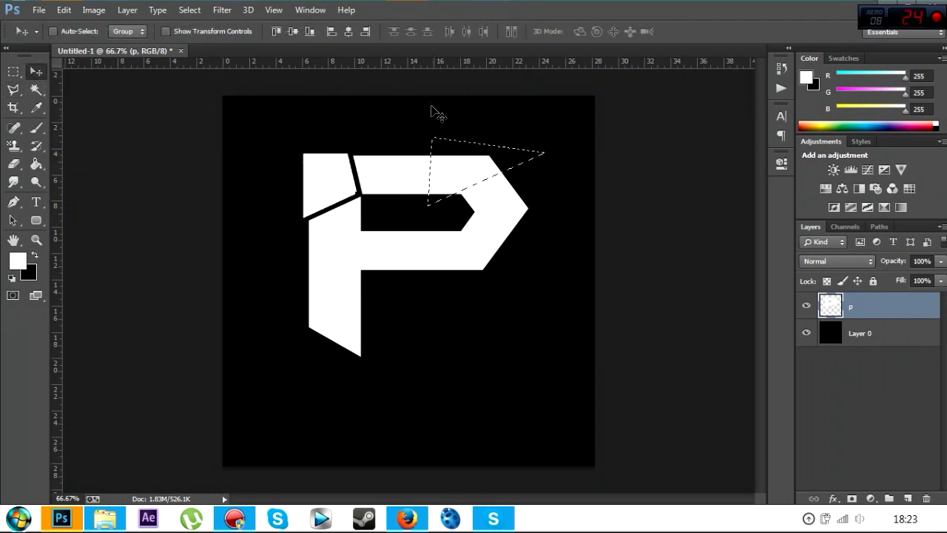
drag(442, 165, 444, 158)
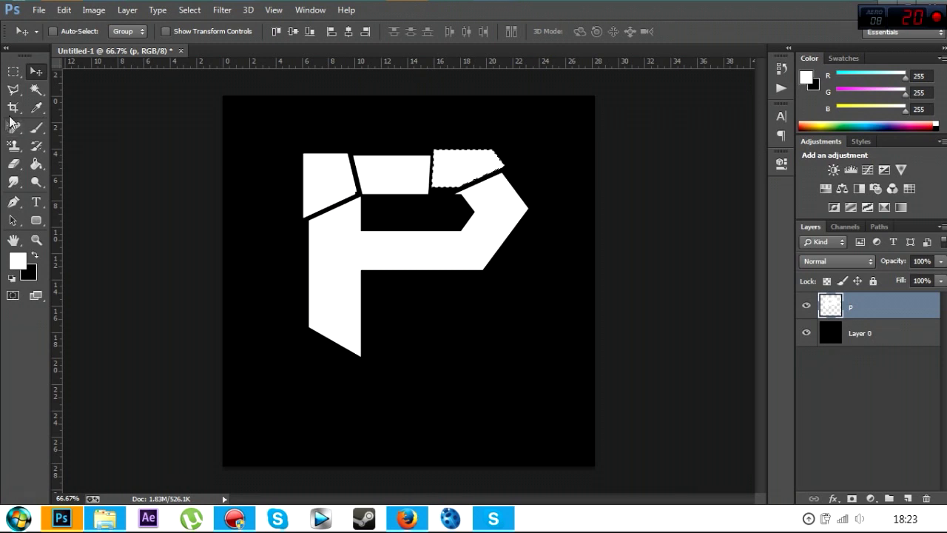
- Cut a triangle from the P's bowl and push it slightly downward
key(l)
click(453, 285)
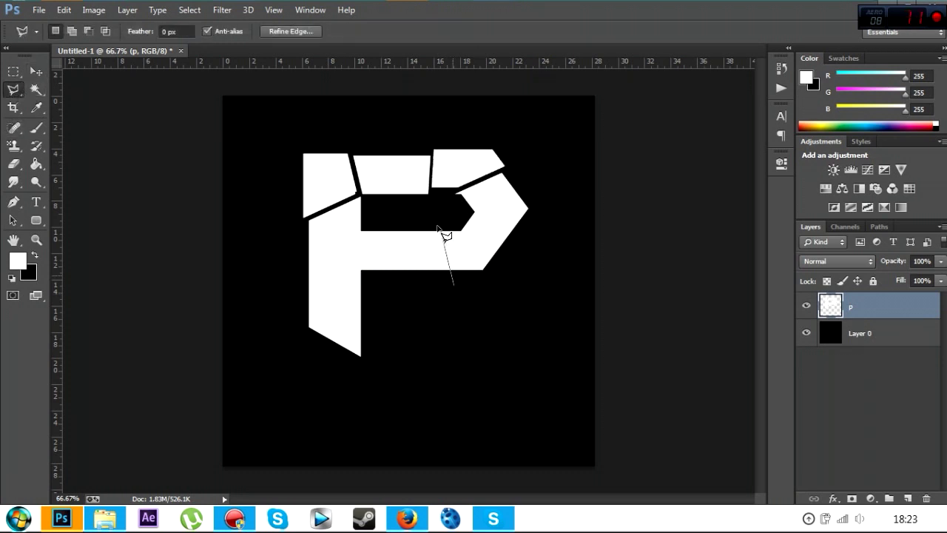
click(437, 218)
click(396, 278)
click(454, 291)
click(36, 71)
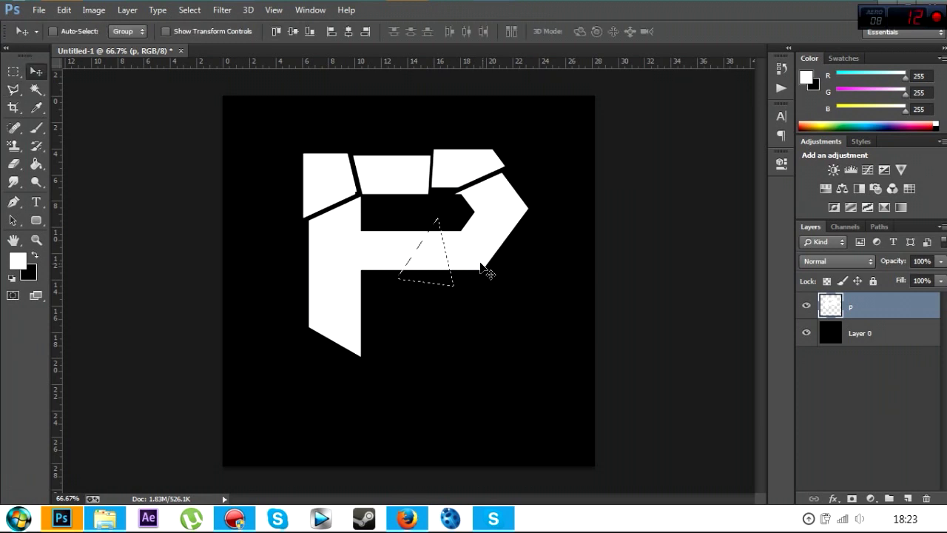
drag(424, 263, 421, 272)
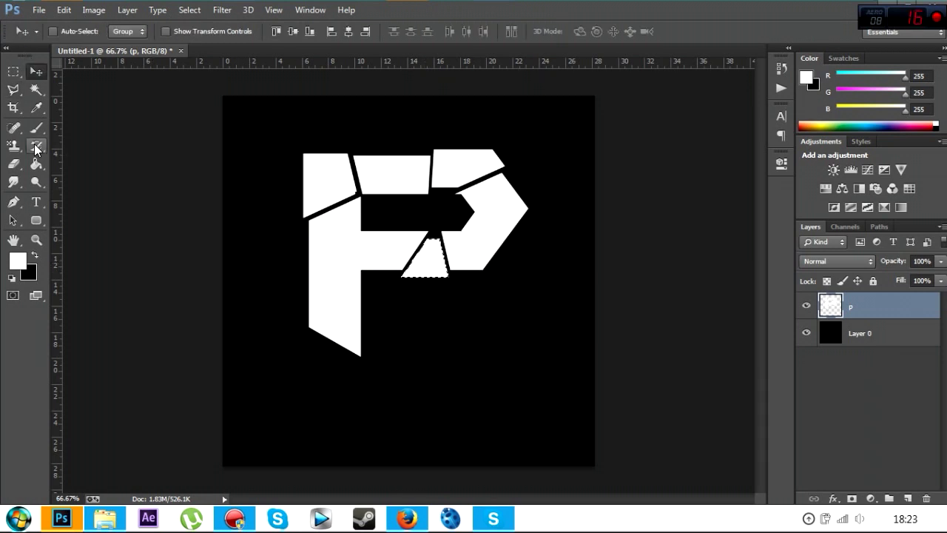
- Cut a wedge from the lower left stem and shift it right to open a gap
click(14, 89)
click(290, 238)
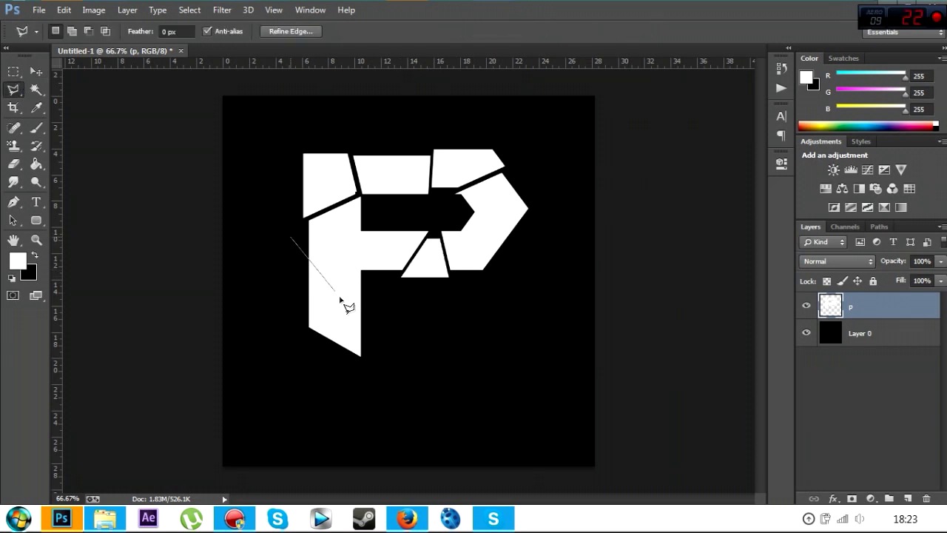
click(342, 299)
click(308, 335)
click(294, 349)
click(276, 297)
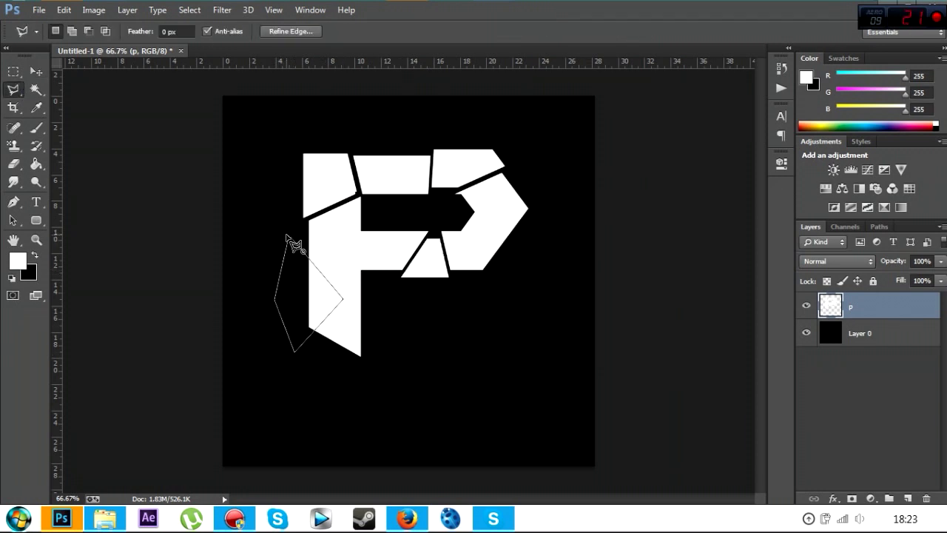
click(288, 237)
click(34, 71)
drag(298, 308, 303, 309)
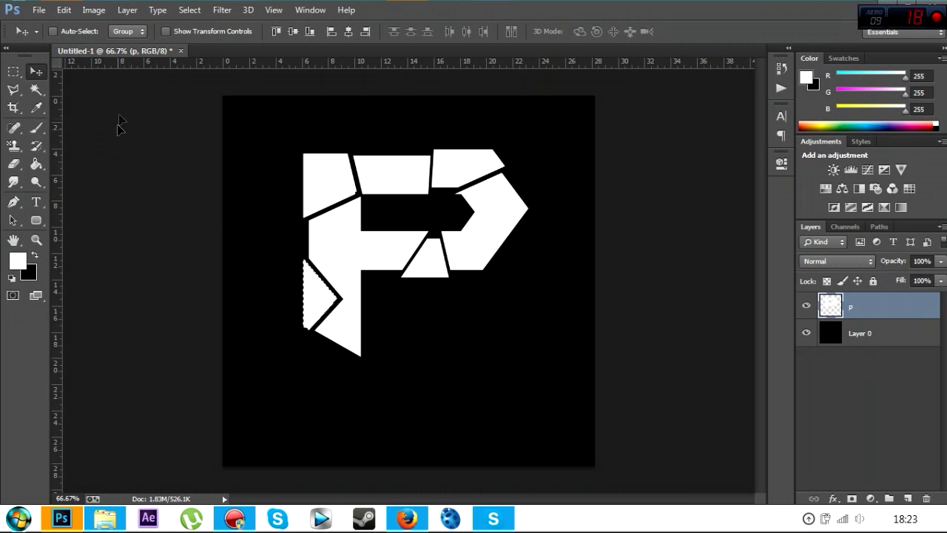
- Cut a triangle from the P's right piece and nudge it aside to leave a gap
click(13, 90)
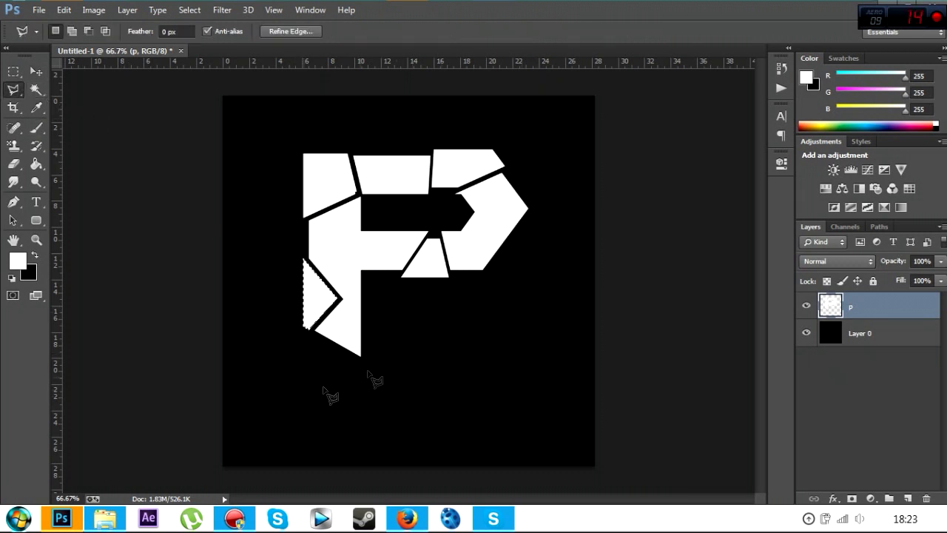
click(519, 267)
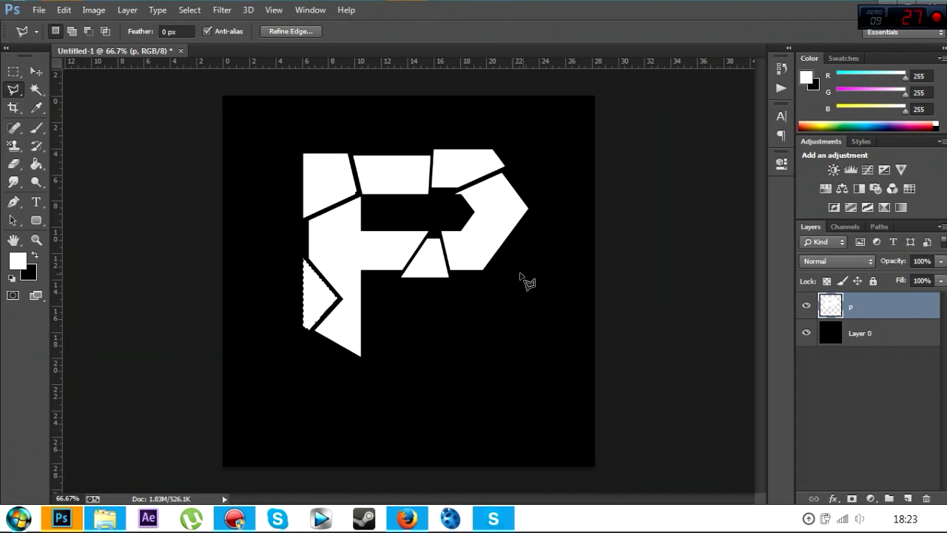
click(472, 227)
click(557, 227)
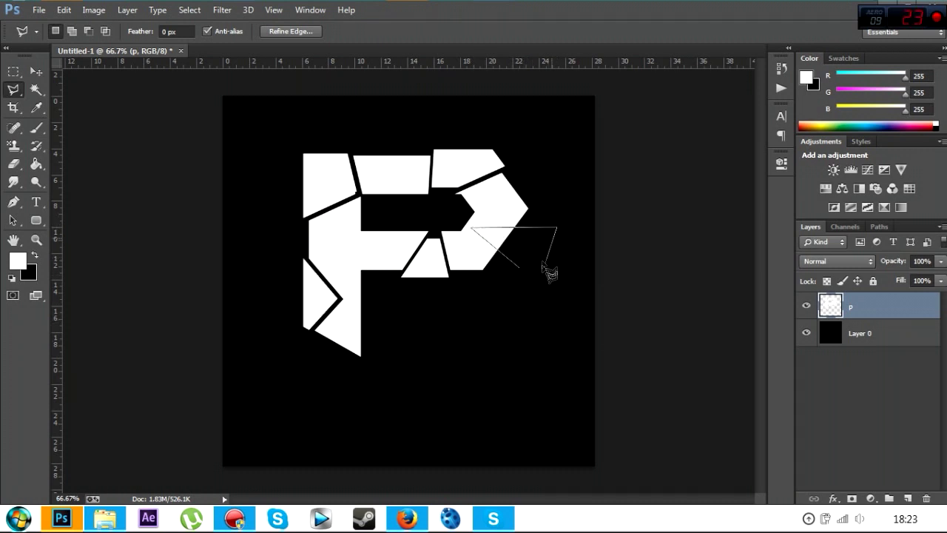
click(519, 268)
key(v)
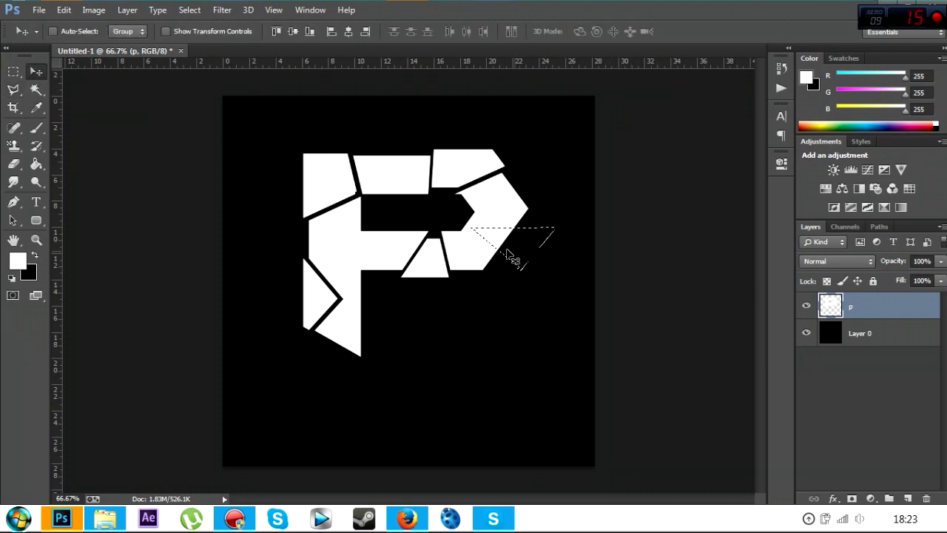
drag(511, 257, 516, 257)
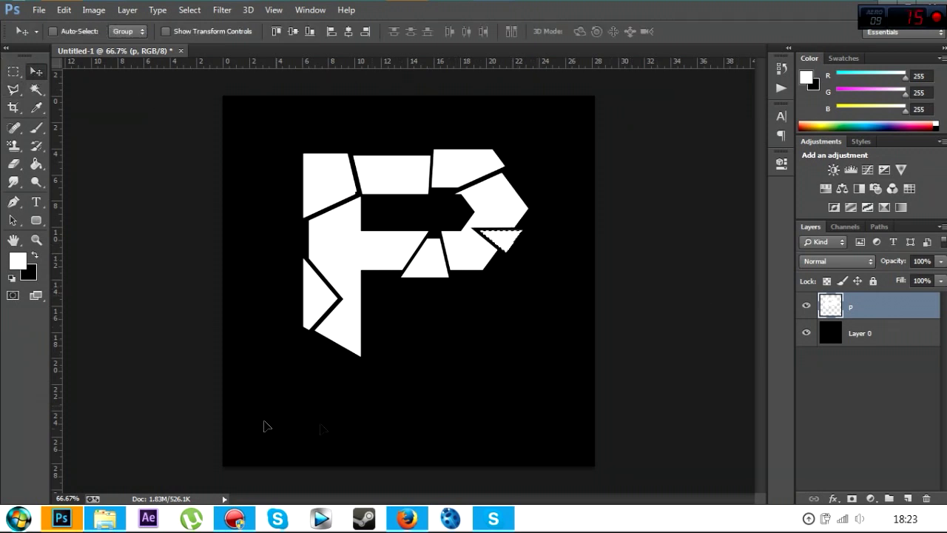
click(13, 88)
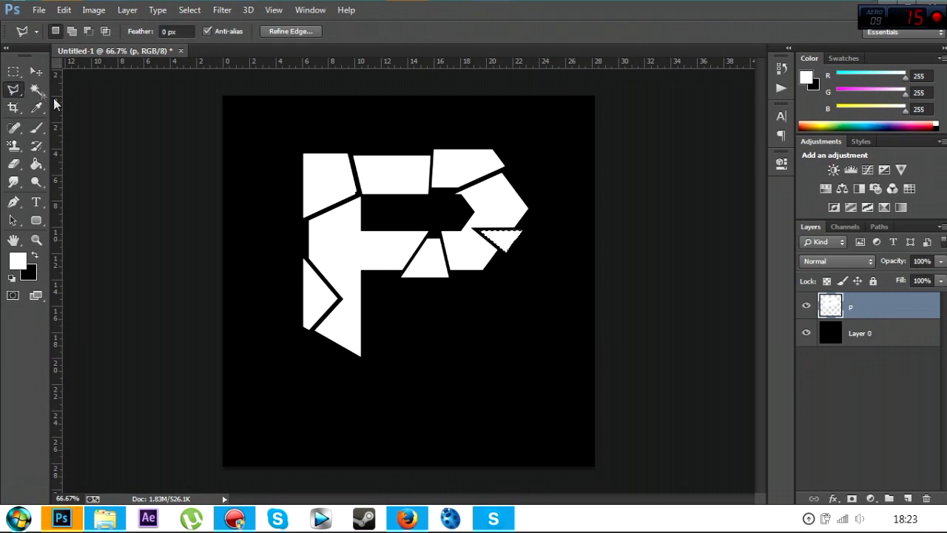
- Magic-wand several P shards with Shift, copy them to a new layer with Ctrl+J, and begin renaming it
key(v)
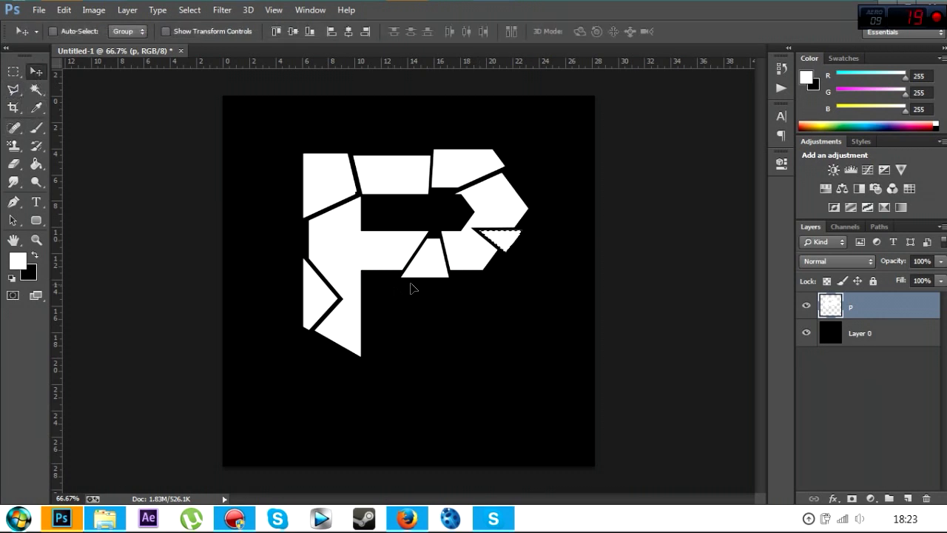
click(35, 90)
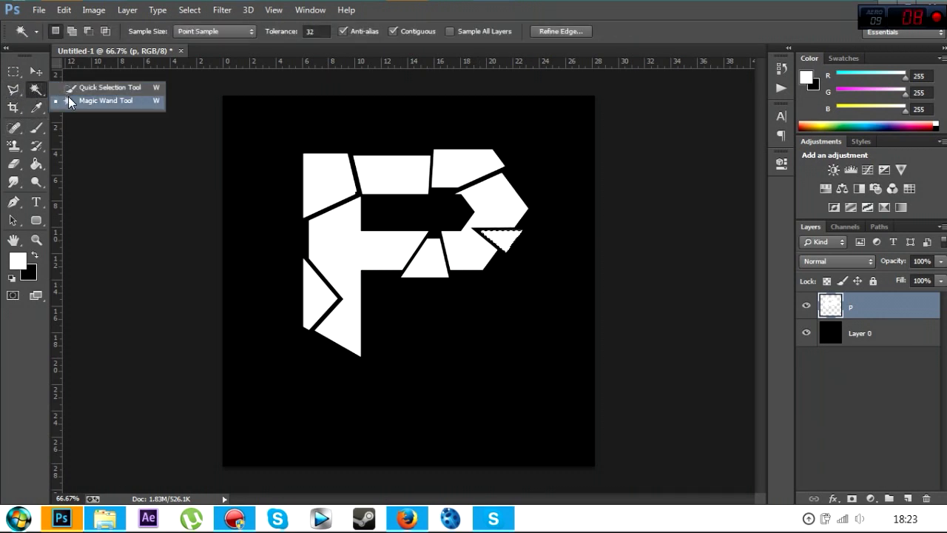
click(69, 99)
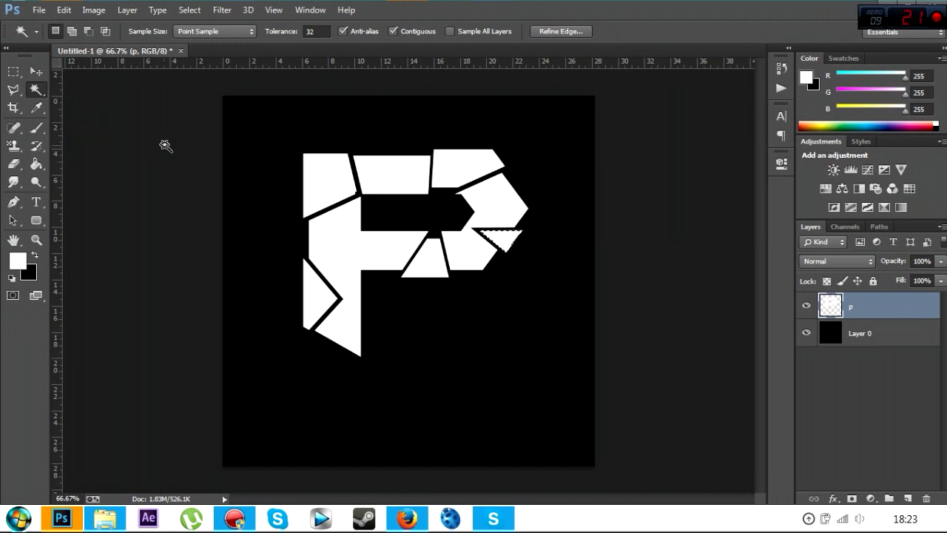
key(shift)
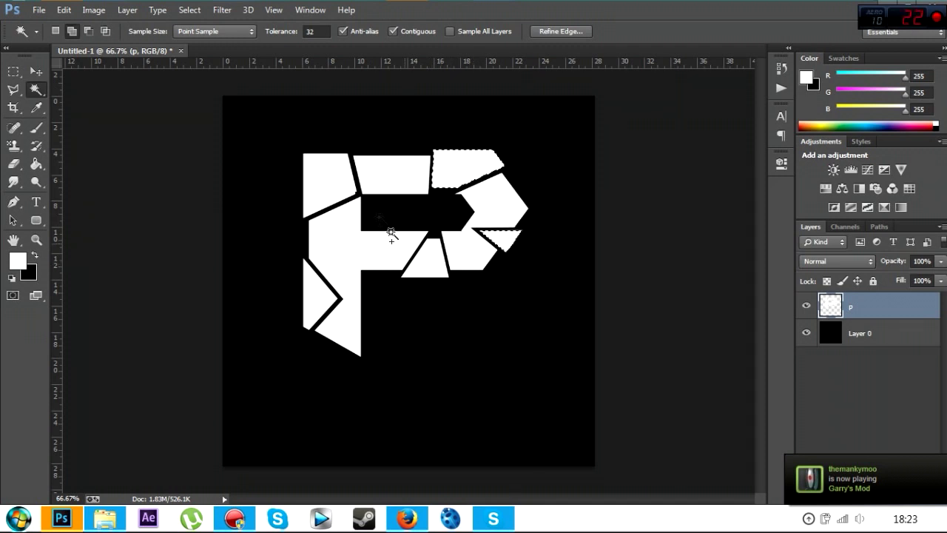
shift+click(306, 290)
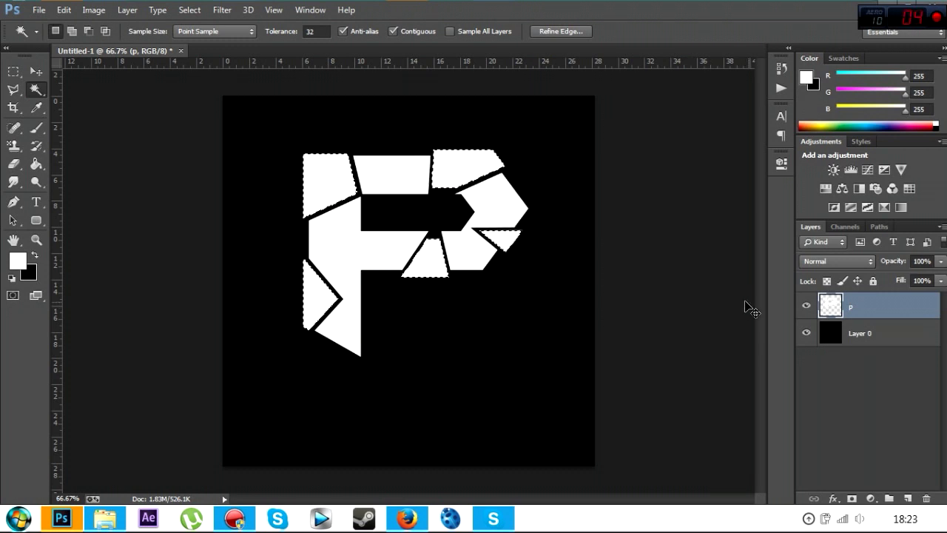
key(ctrl+j)
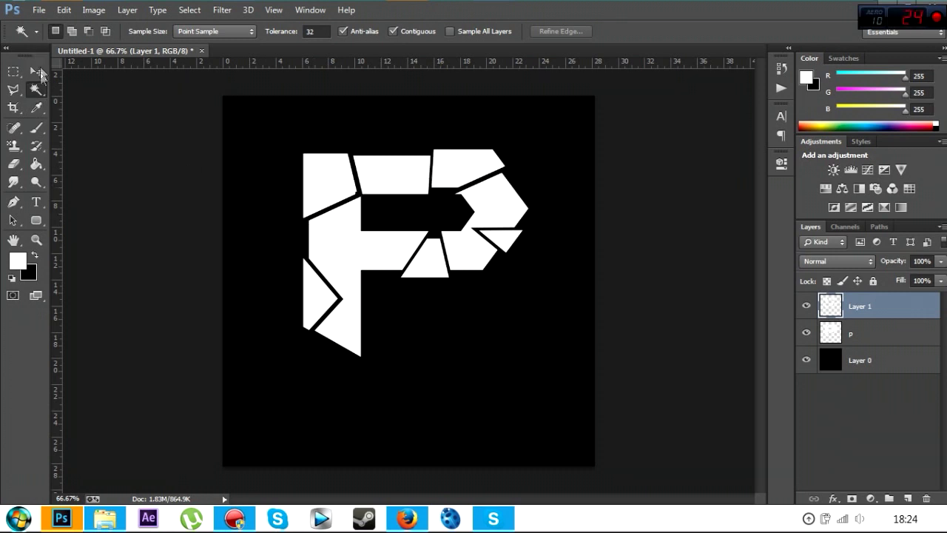
click(37, 71)
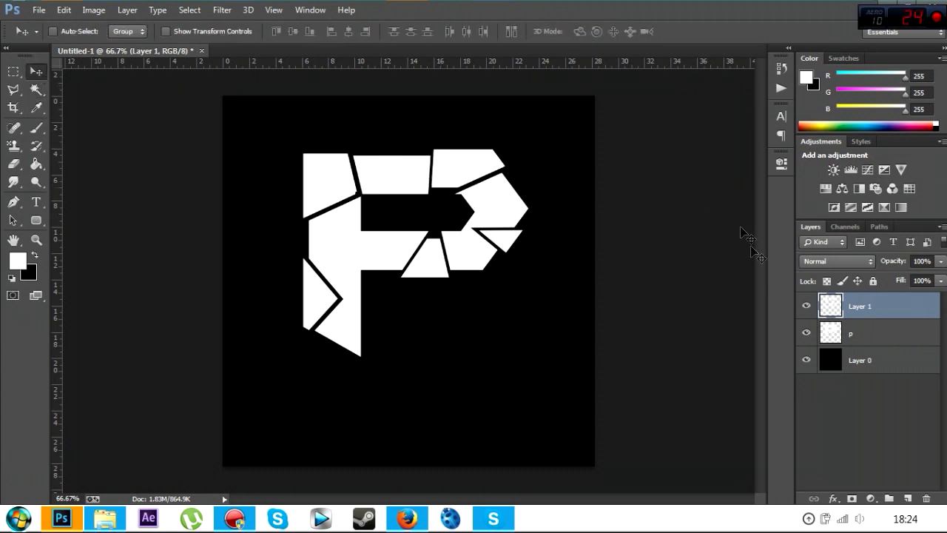
double_click(859, 307)
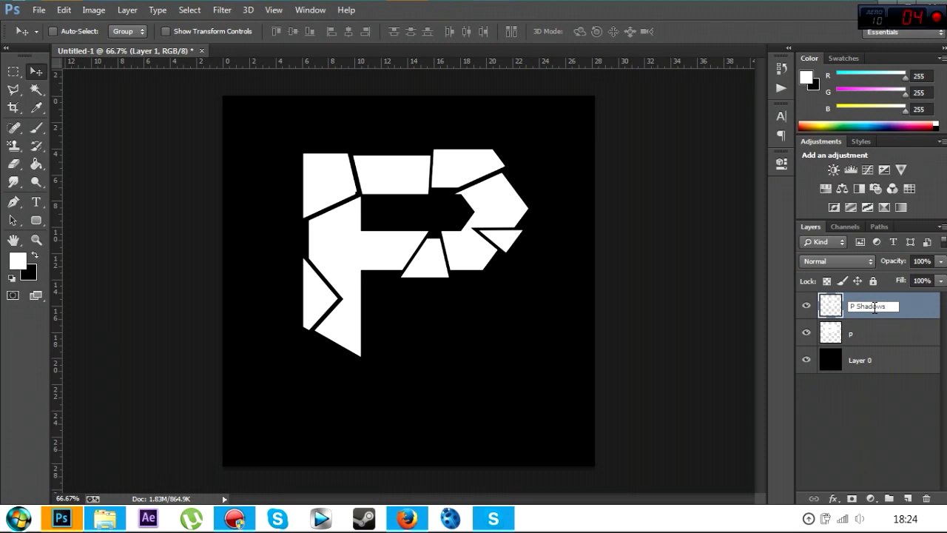
- Rename Layer 1 to 'P Shadows' and bring up its Blending Options
text(P Shadows)
click(843, 376)
click(885, 305)
right_click(896, 299)
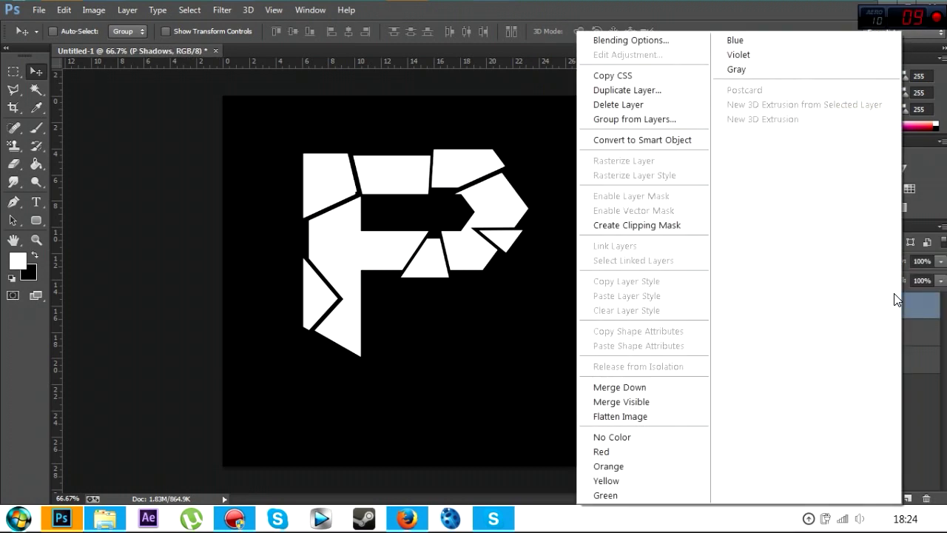
click(644, 28)
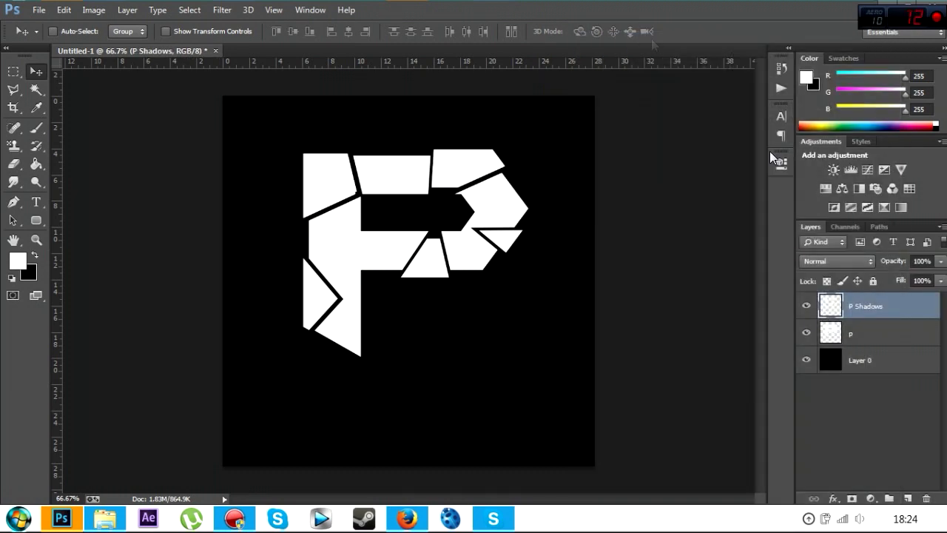
right_click(875, 306)
click(656, 39)
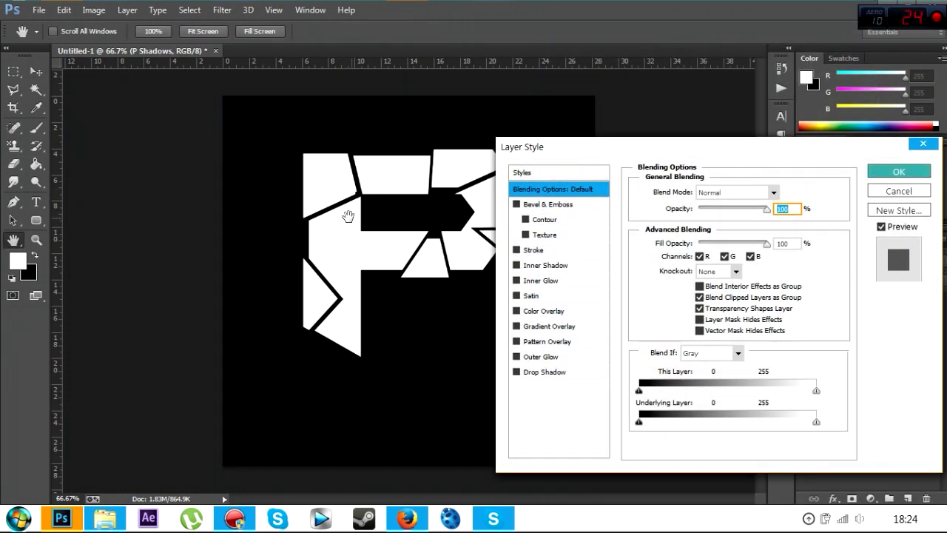
- Enable Outer Glow on P Shadows and set the glow colour to black (000000)
click(516, 358)
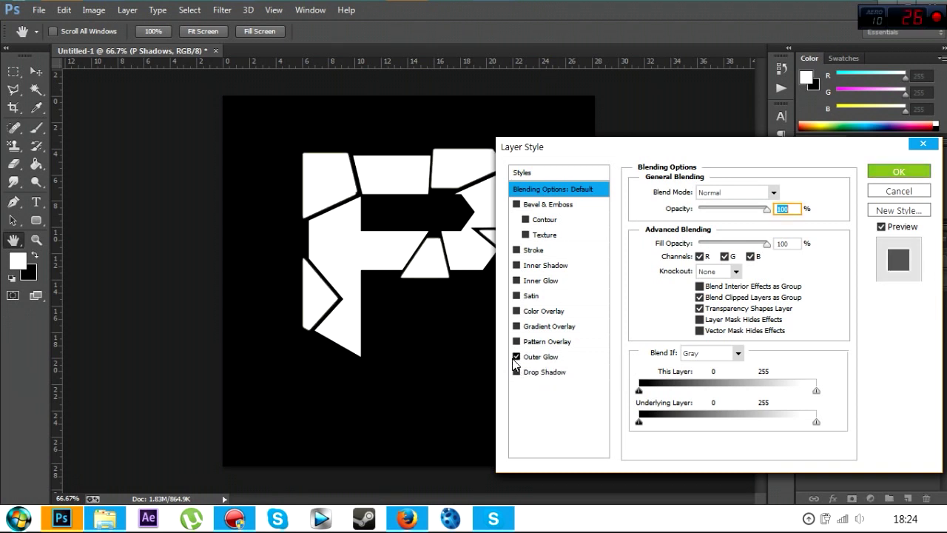
click(516, 356)
click(517, 372)
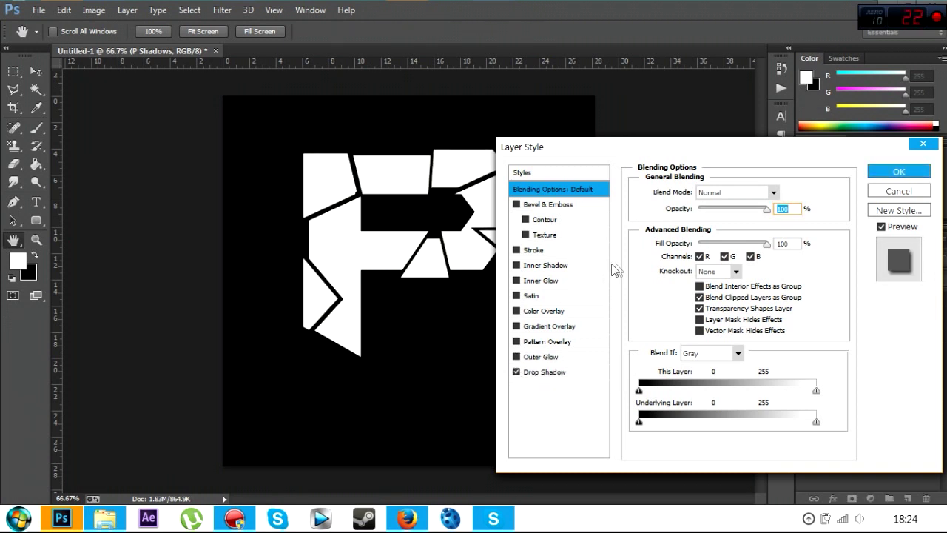
click(517, 357)
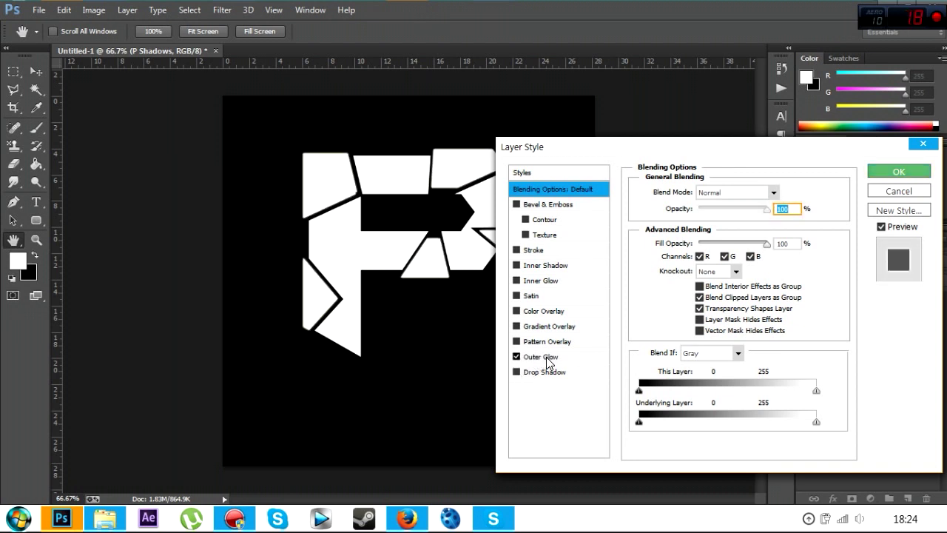
click(547, 360)
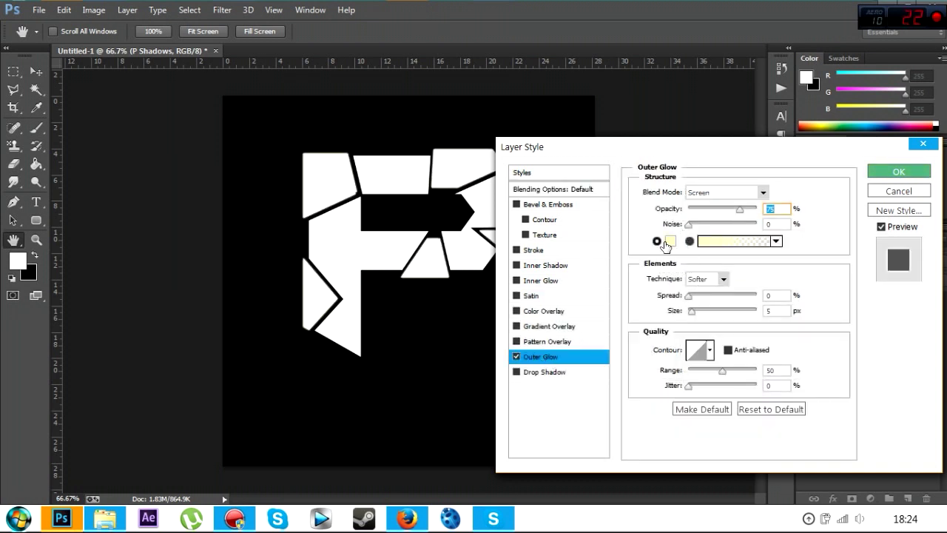
click(669, 241)
text(b2b22d)
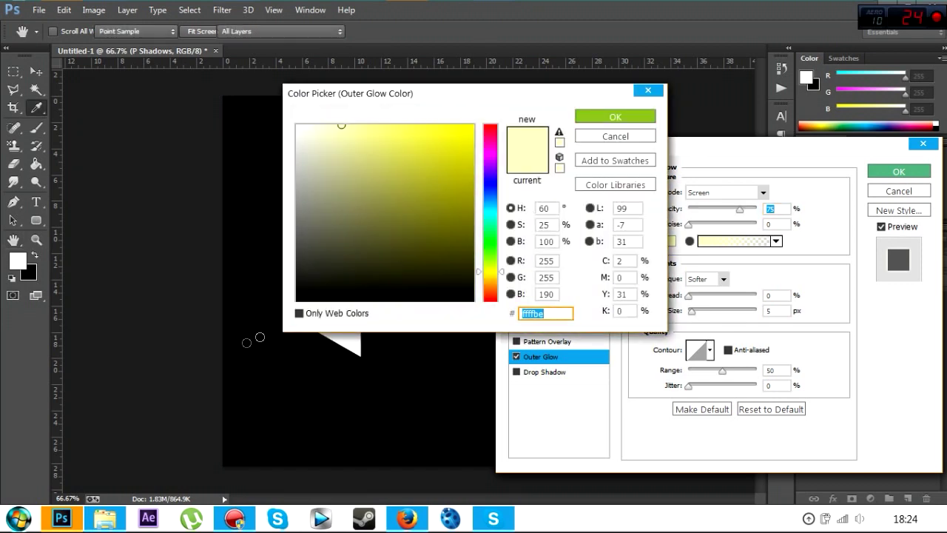
text(000000)
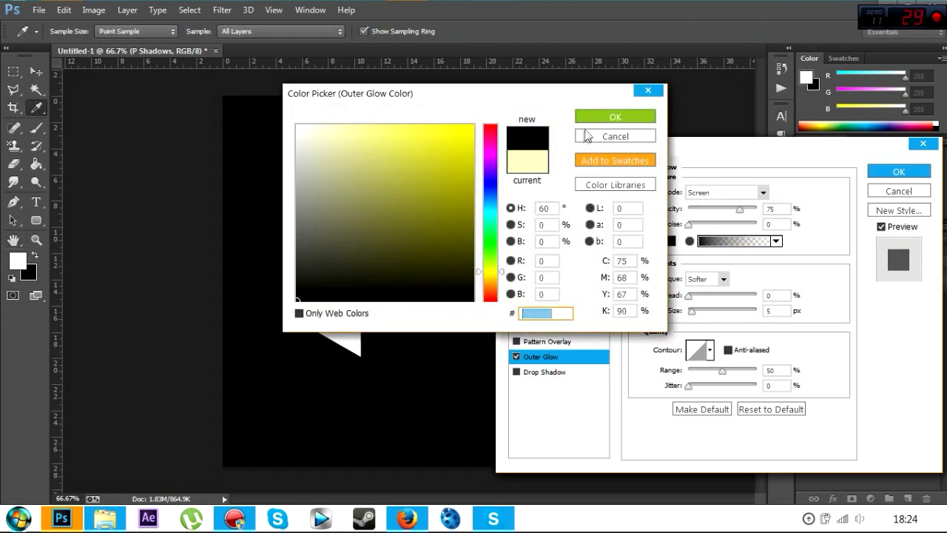
click(594, 119)
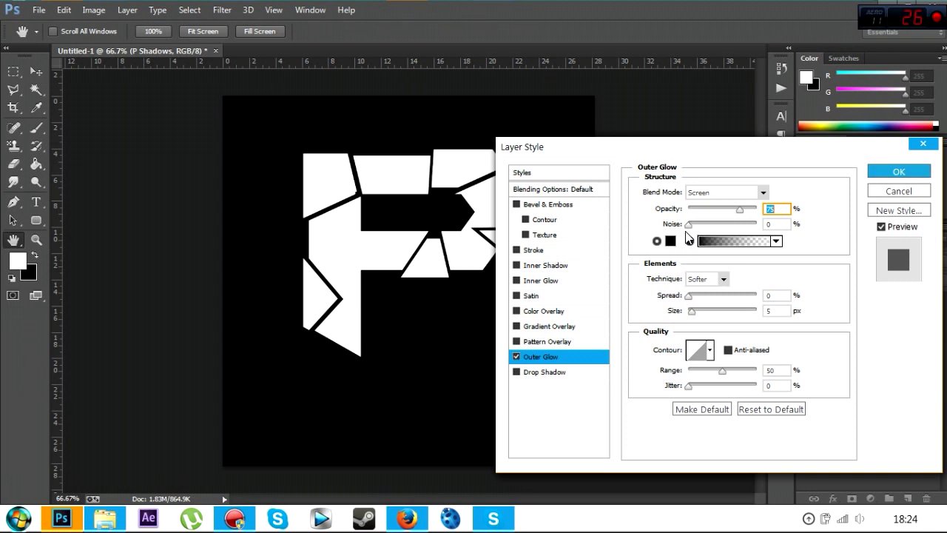
click(693, 296)
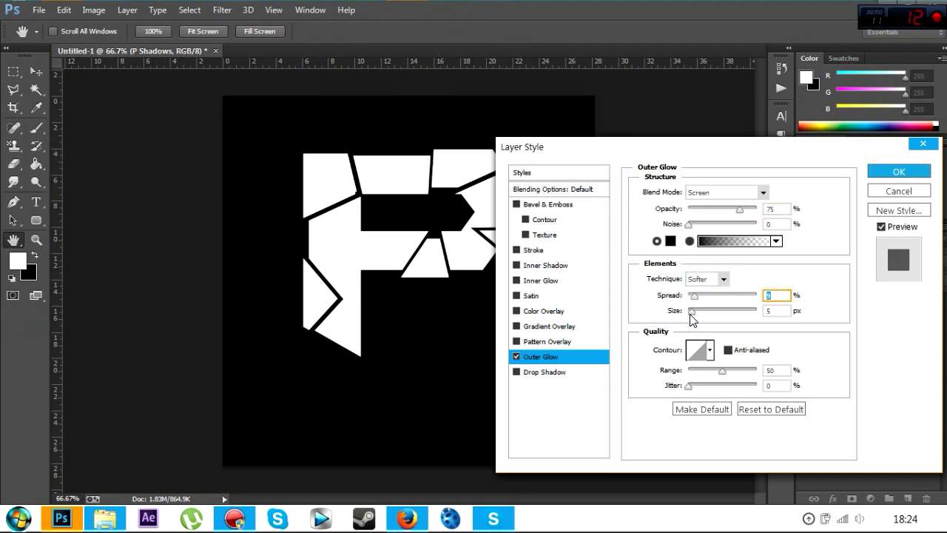
- Set the outer glow to 46 px size, 100% opacity, Normal blend, and apply it
drag(691, 312, 711, 318)
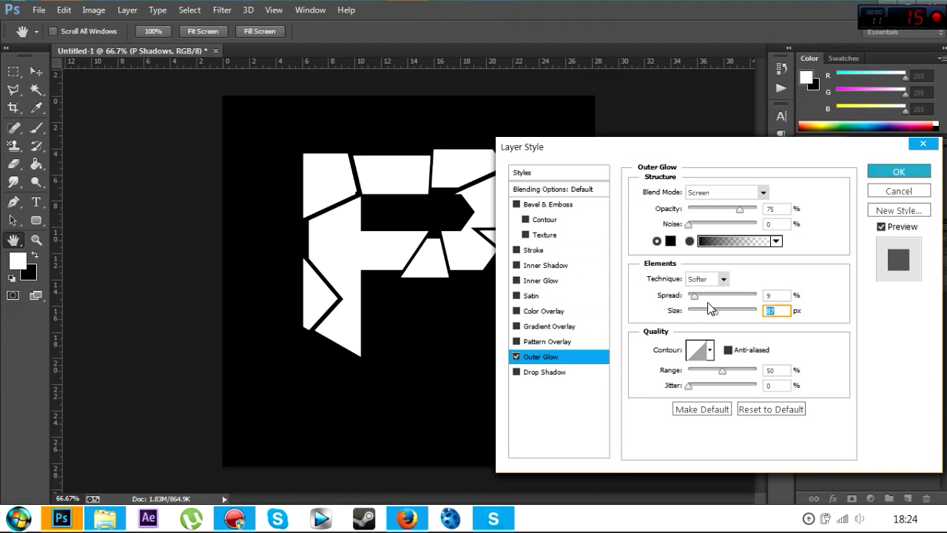
drag(737, 207, 758, 208)
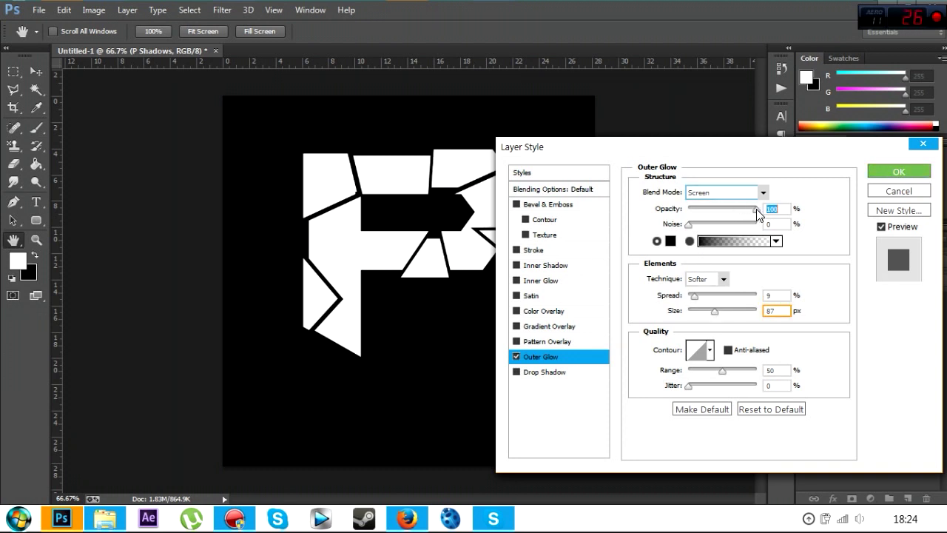
click(747, 191)
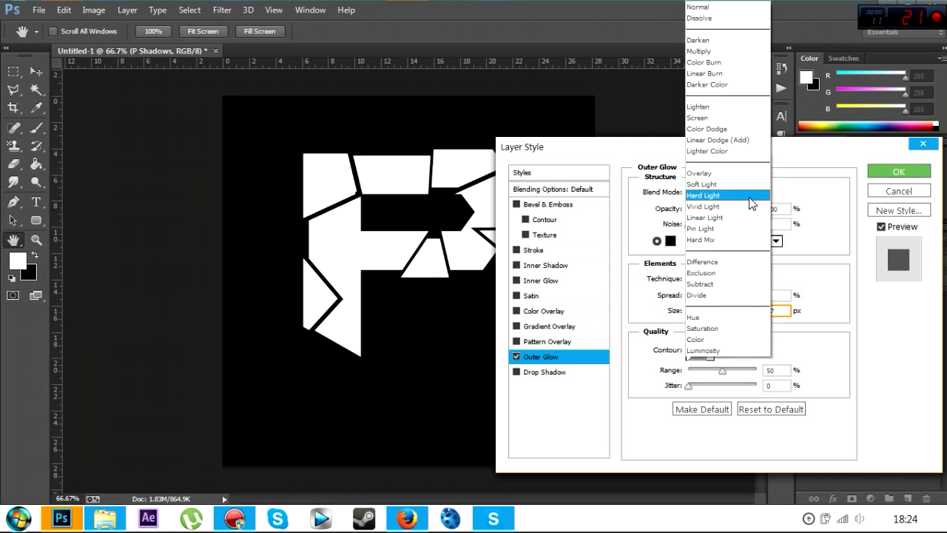
click(716, 7)
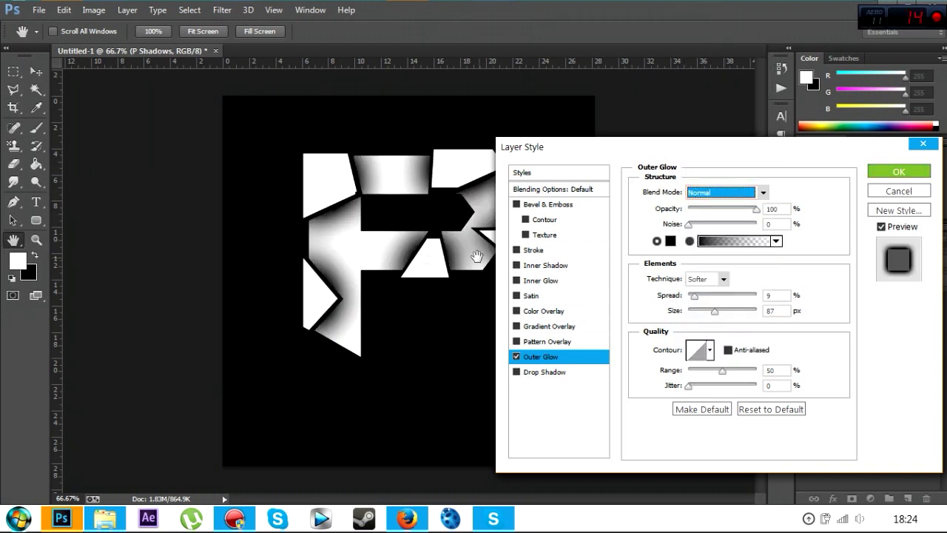
mouse_move(714, 311)
mouse_down()
mouse_move(689, 311)
mouse_move(703, 318)
mouse_up()
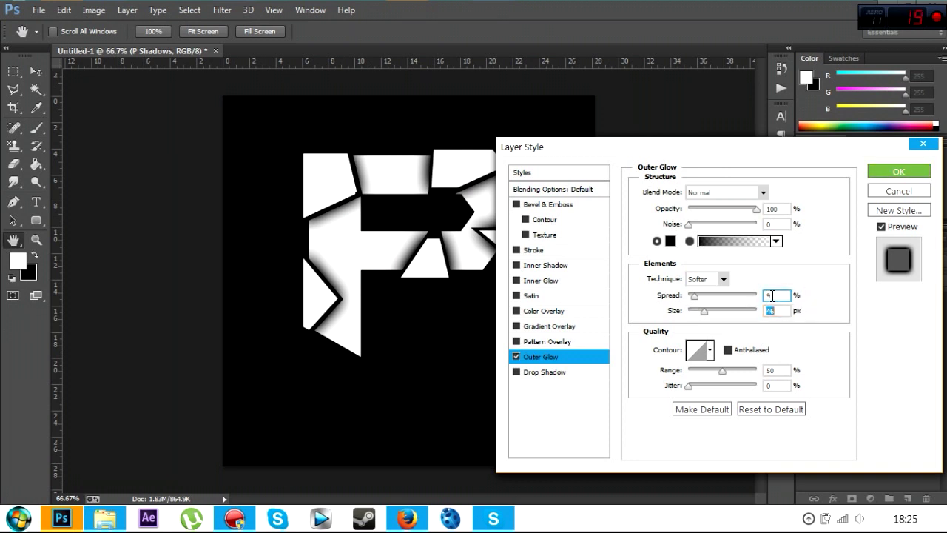
click(773, 209)
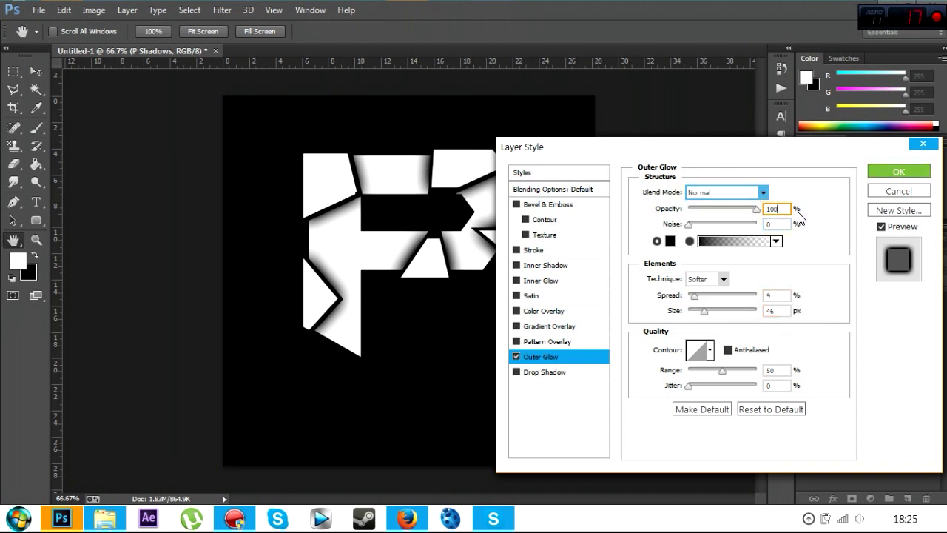
click(891, 176)
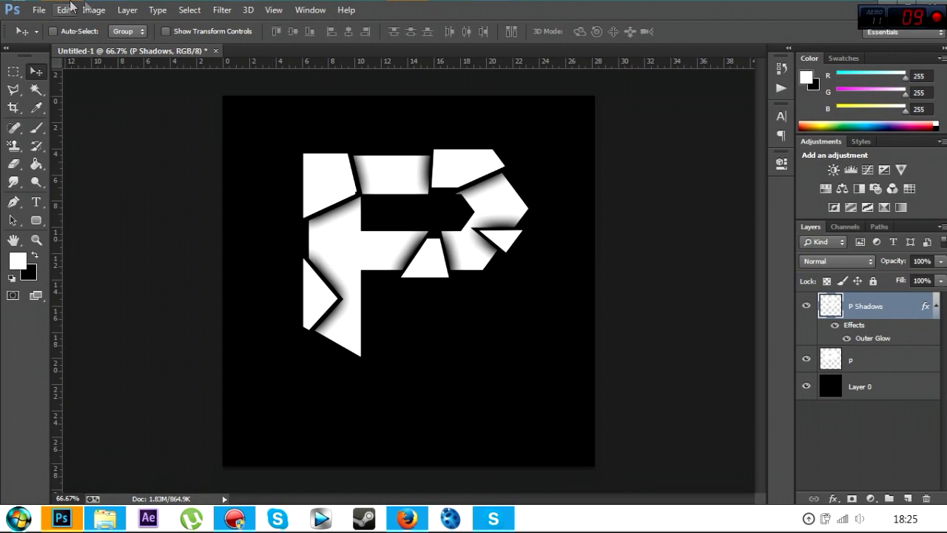
click(48, 12)
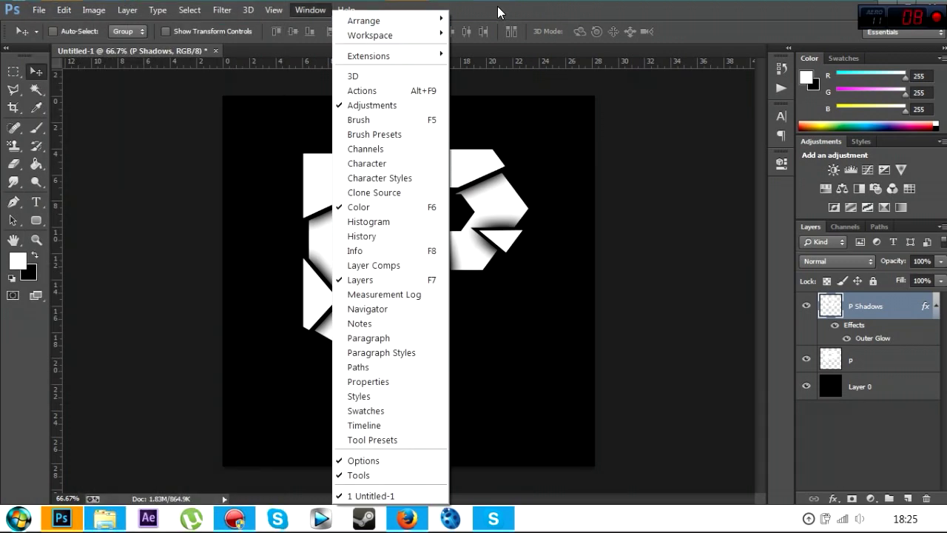
- Add a text box beneath the P containing the word DAN
click(318, 12)
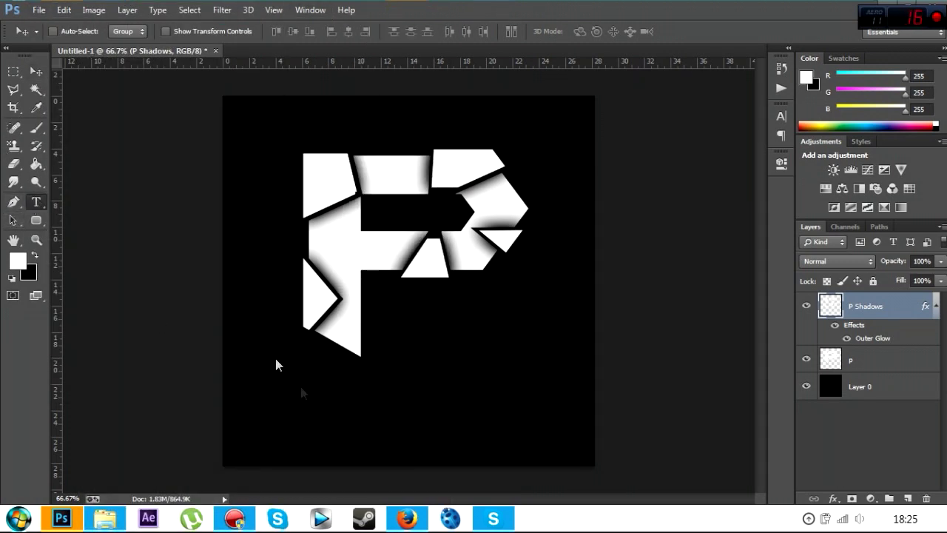
key(t)
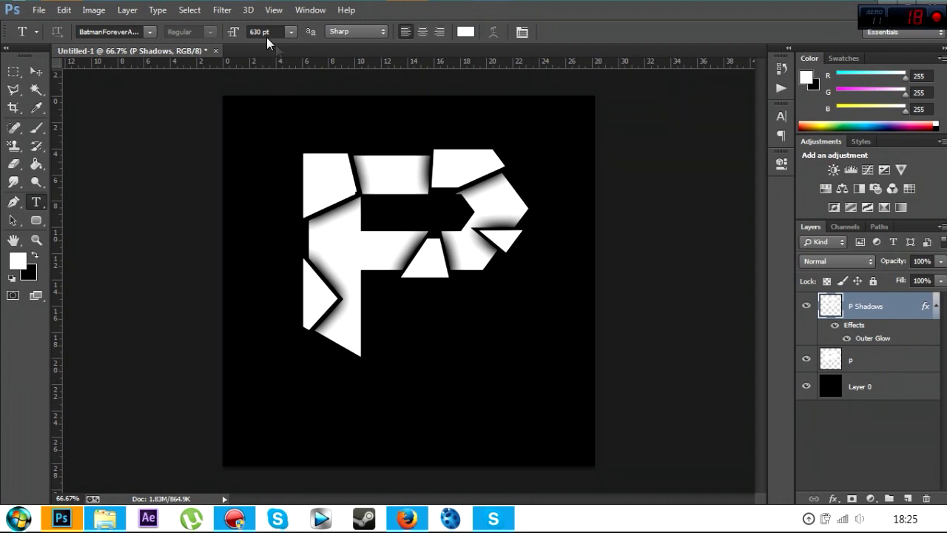
click(256, 31)
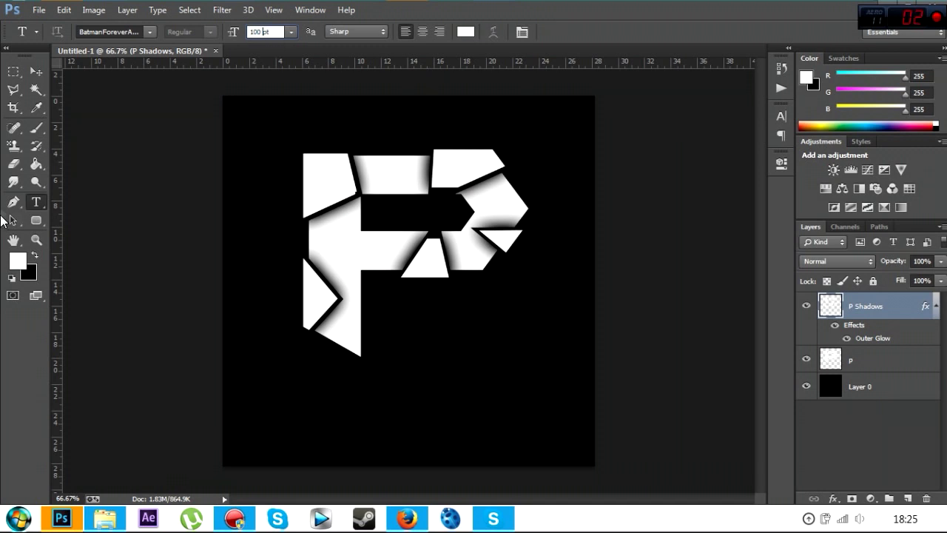
mouse_move(258, 375)
mouse_down()
mouse_move(476, 446)
mouse_move(573, 450)
mouse_move(584, 465)
mouse_up()
text(DAN)
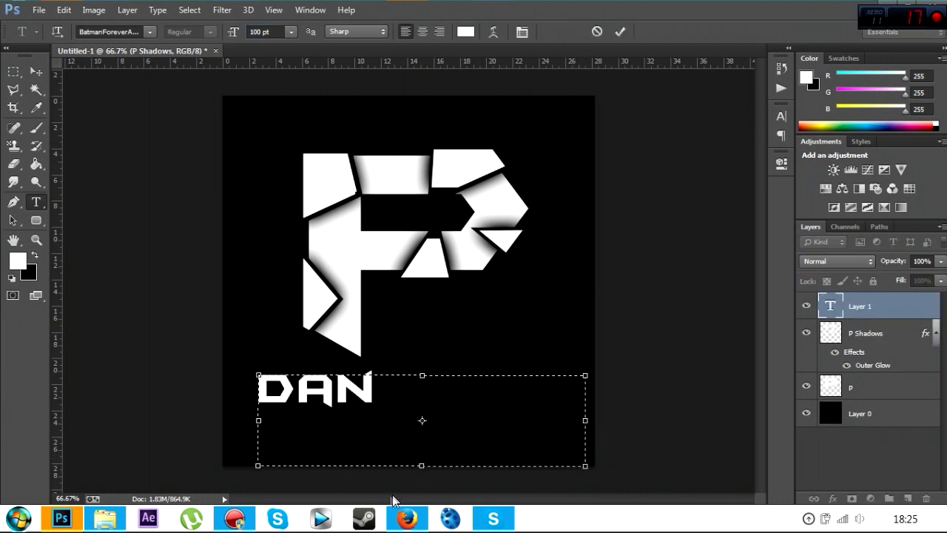
- Resize DAN to 169 pt, commit it, and centre it below the P
key(ctrl+a)
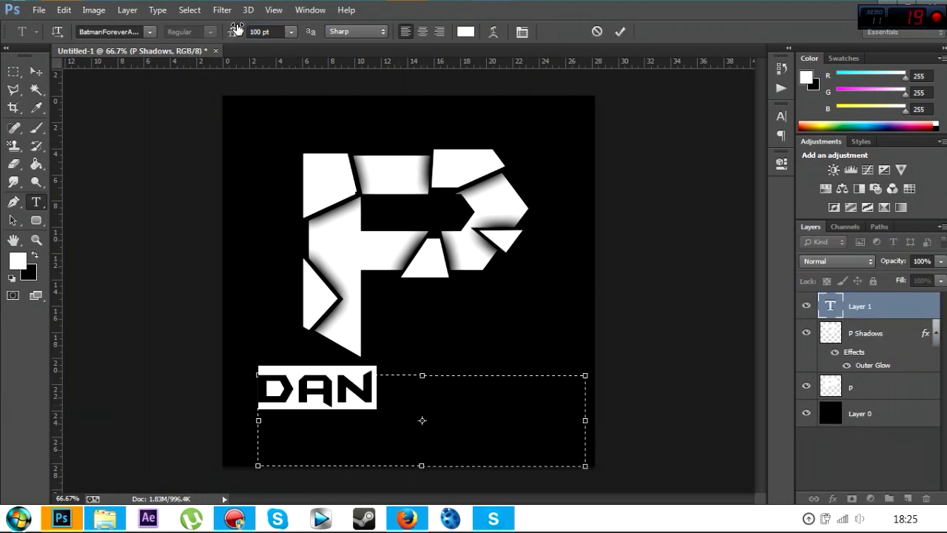
drag(236, 29, 314, 22)
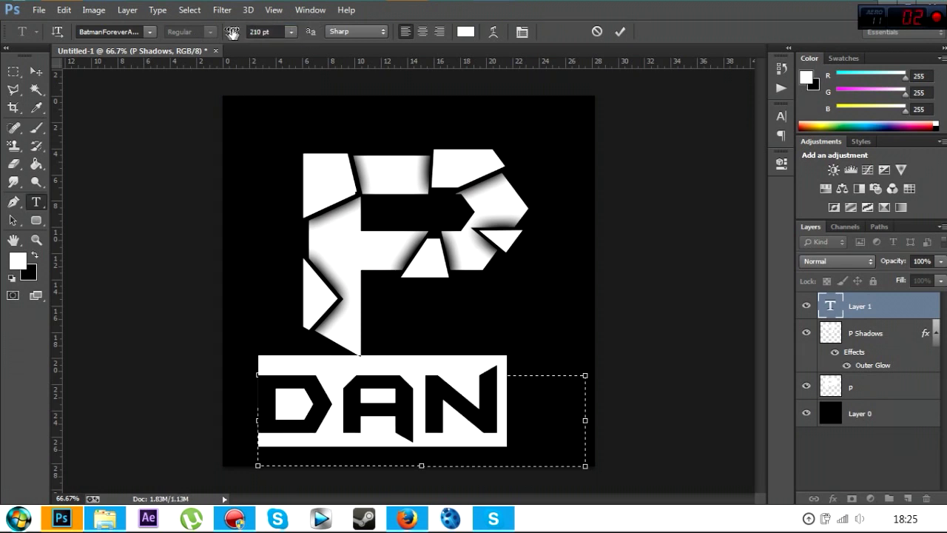
drag(232, 32, 199, 31)
click(35, 71)
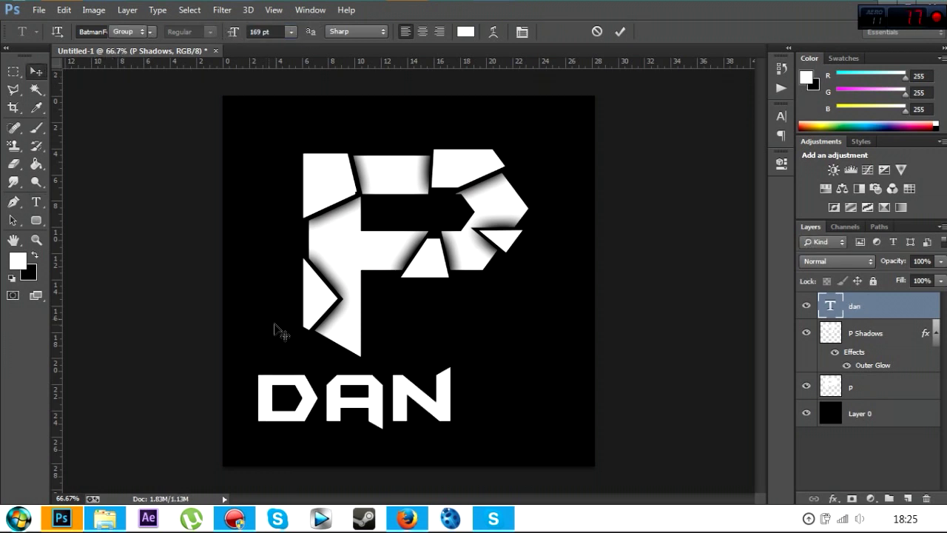
drag(322, 394, 375, 413)
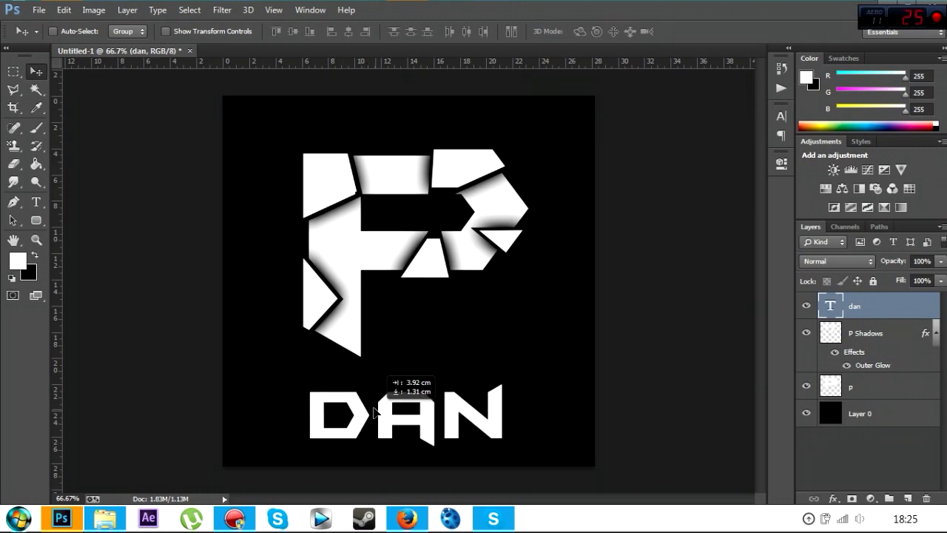
- Zoom to about 126% on DAN and rasterize the dan type layer
click(35, 239)
click(386, 412)
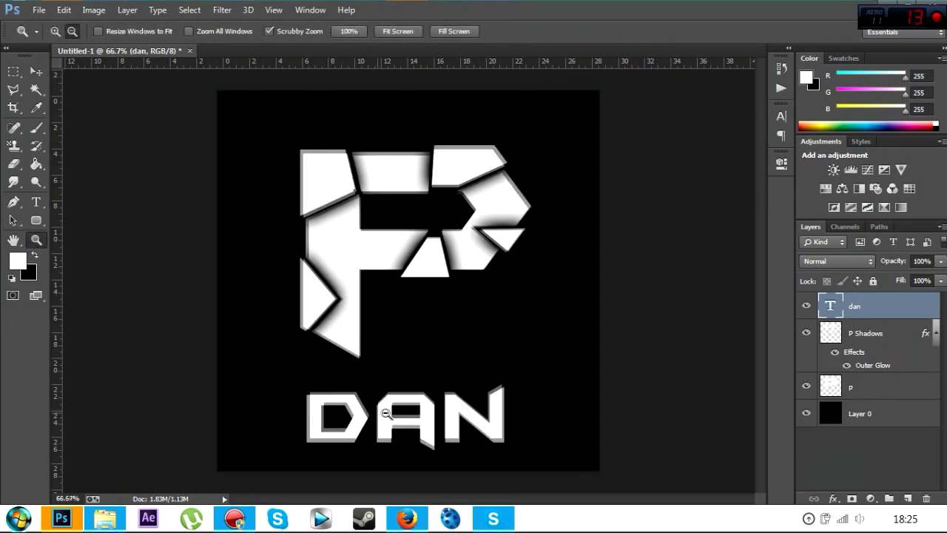
drag(386, 412, 433, 412)
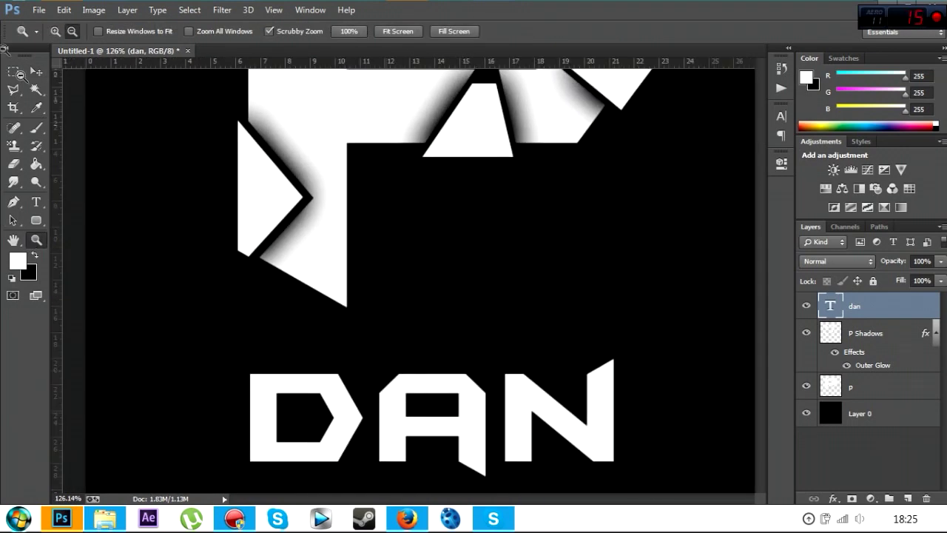
right_click(888, 304)
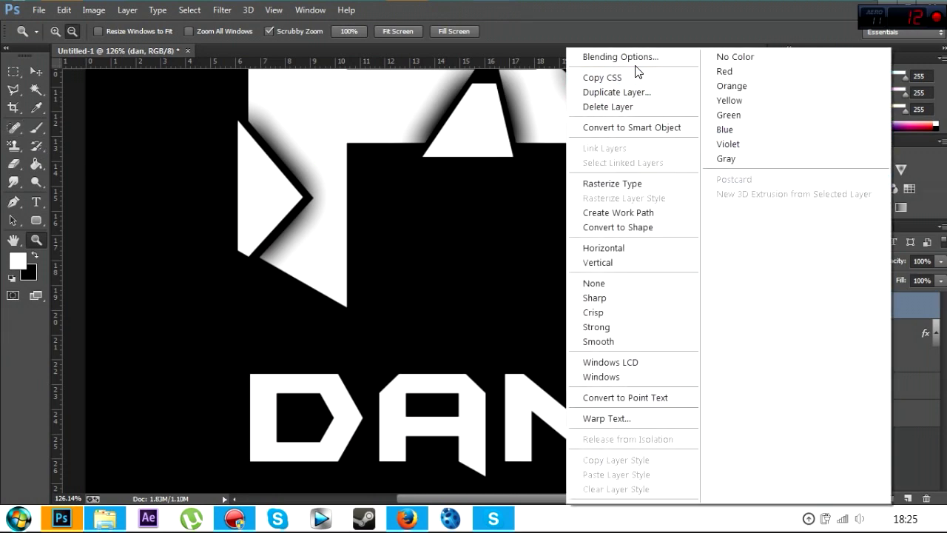
click(651, 182)
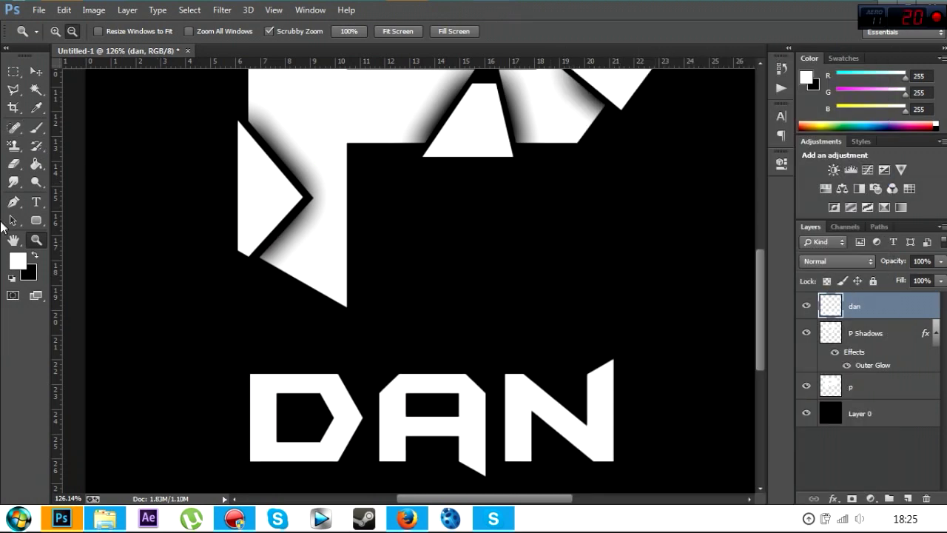
click(13, 90)
scroll(304, 426, down, 2)
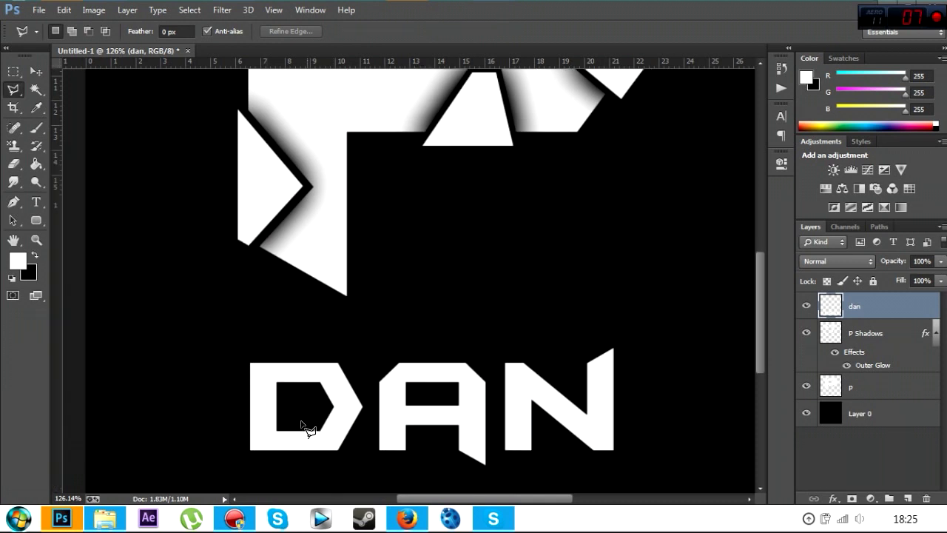
- Cut the D's top-left corner and lower-left pieces, shifting each slightly out of place
click(268, 324)
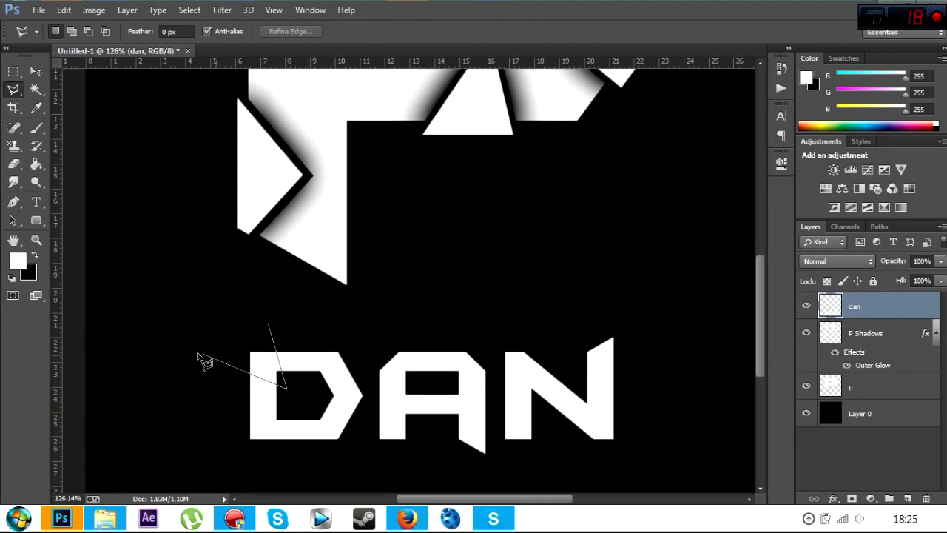
click(268, 324)
key(v)
drag(255, 365, 249, 359)
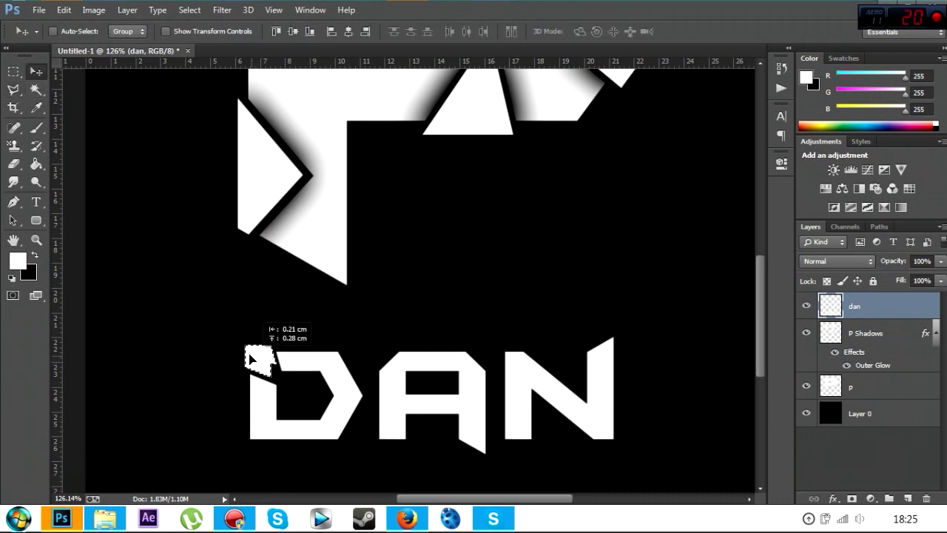
click(13, 89)
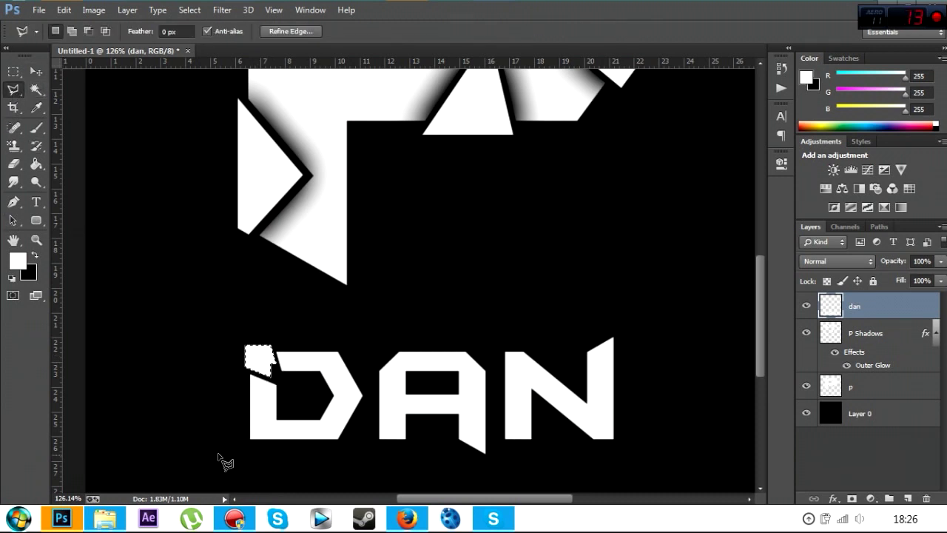
click(269, 415)
click(271, 457)
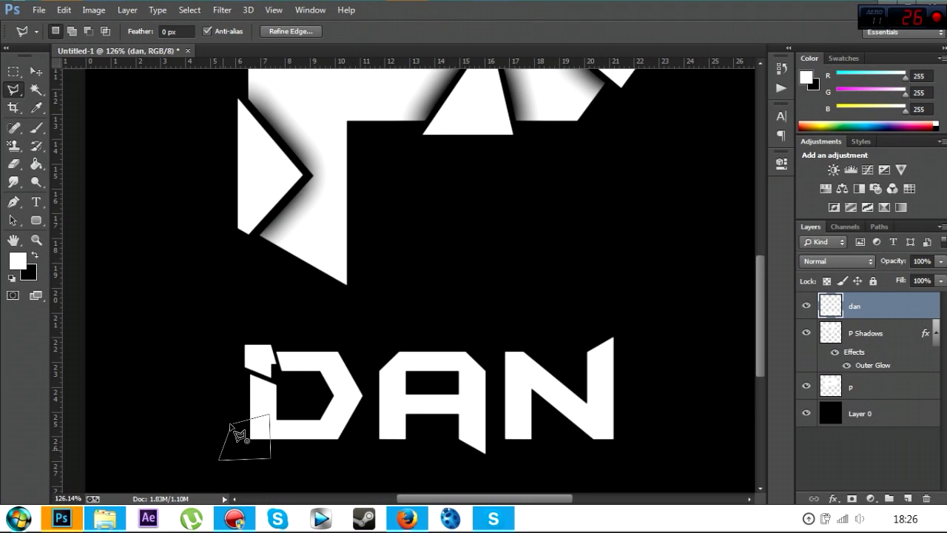
click(231, 427)
click(35, 72)
drag(240, 436, 248, 444)
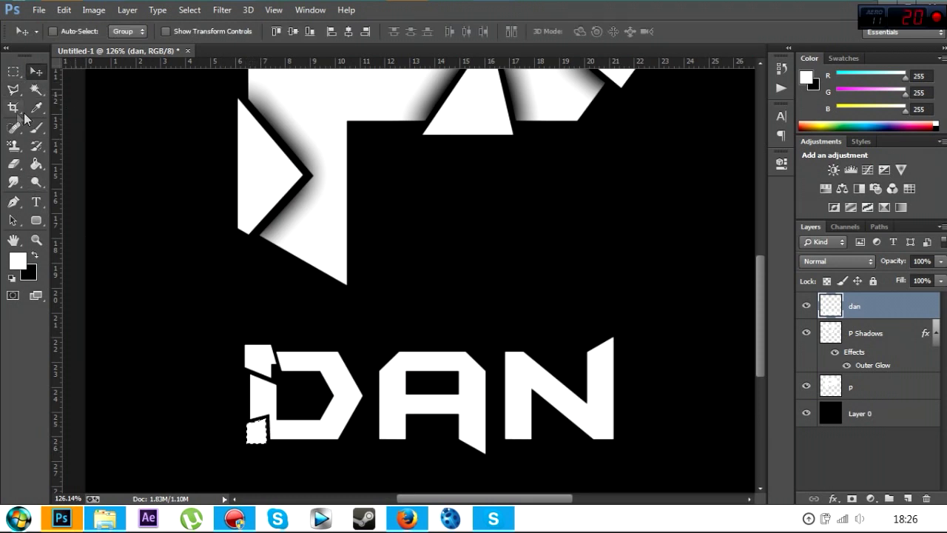
- Crack a wedge off the D's top edge and a triangle at its bottom notch, offsetting each
click(13, 88)
click(314, 382)
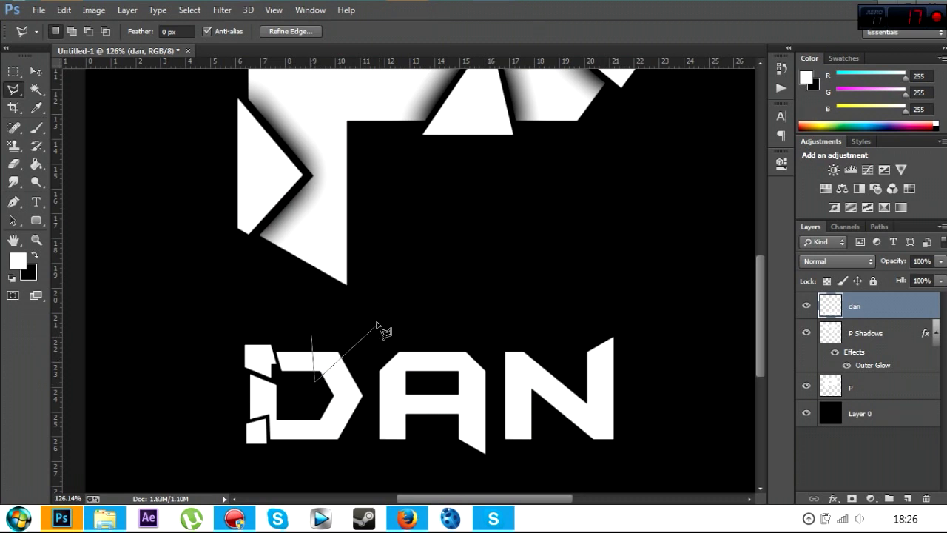
click(374, 324)
click(312, 336)
click(36, 71)
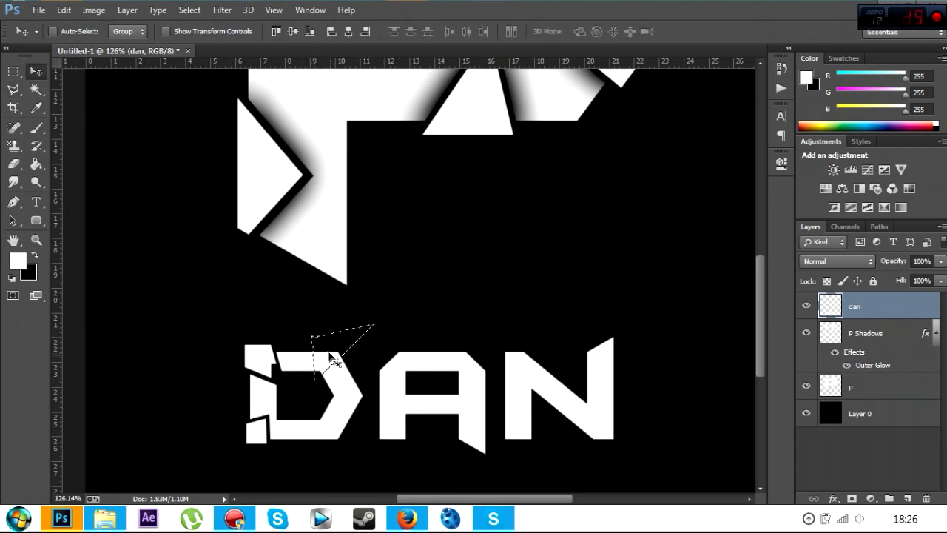
drag(330, 357, 333, 347)
click(14, 89)
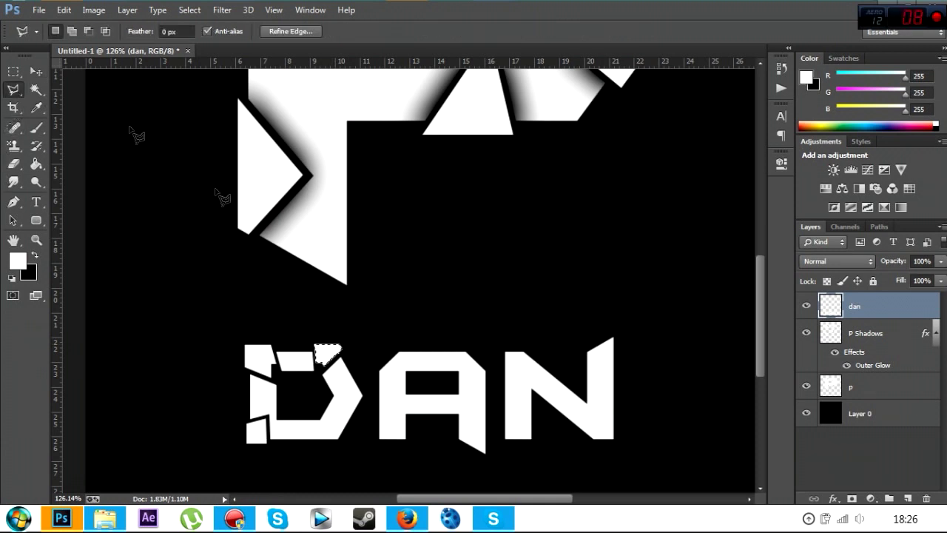
click(326, 446)
click(299, 458)
click(297, 438)
click(35, 71)
drag(310, 438, 313, 440)
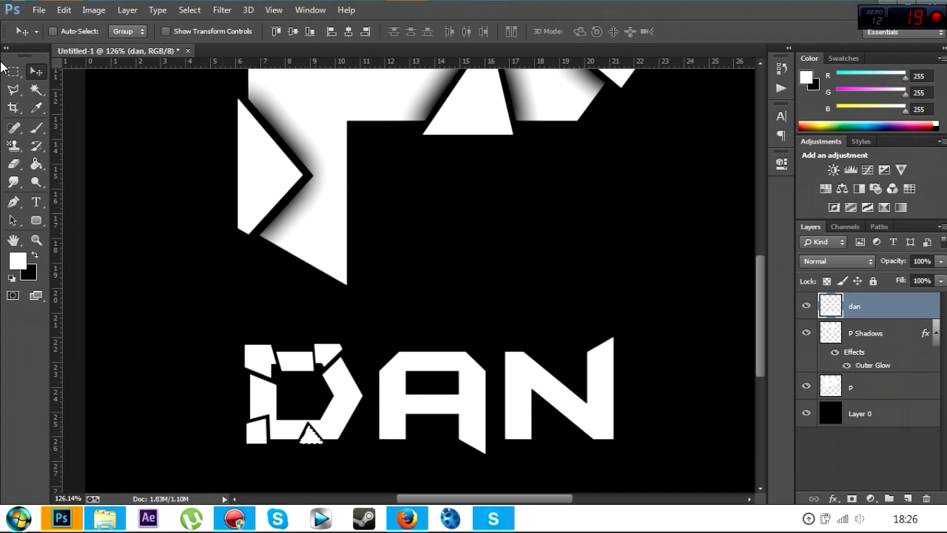
- Break off a piece at the D's right point, nudge it, and deselect
click(14, 90)
click(363, 379)
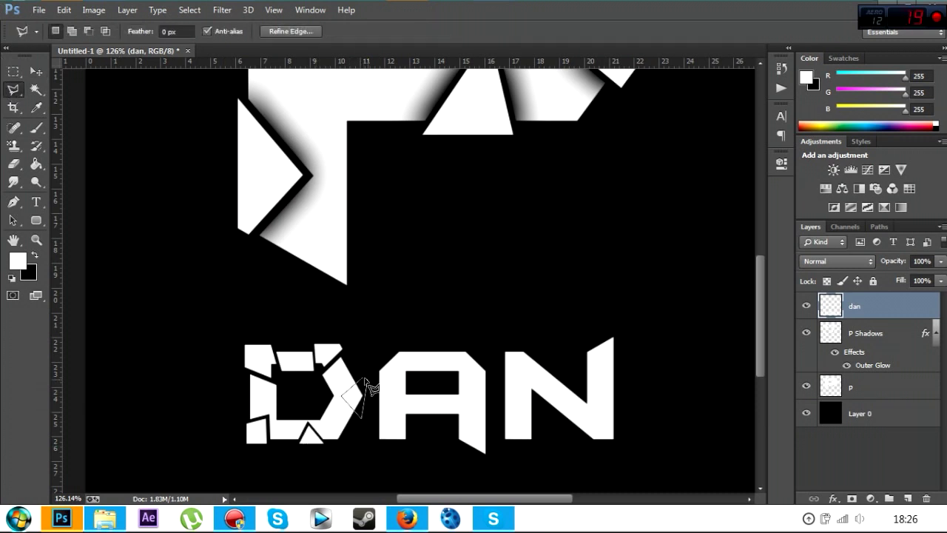
click(372, 389)
click(35, 71)
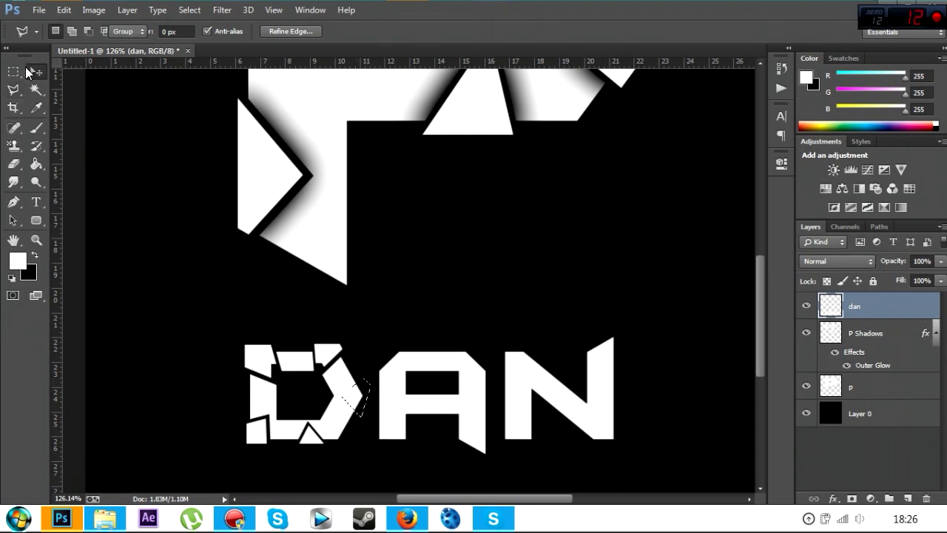
drag(358, 399, 359, 397)
key(ctrl+d)
click(13, 90)
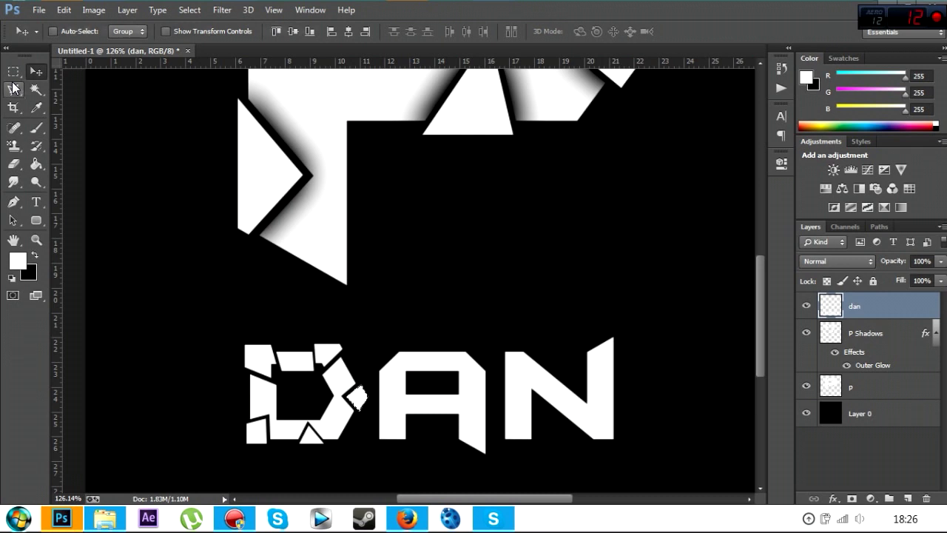
- Cut triangular shards on the A's lower left and left side, nudging each out of place
click(363, 445)
click(398, 408)
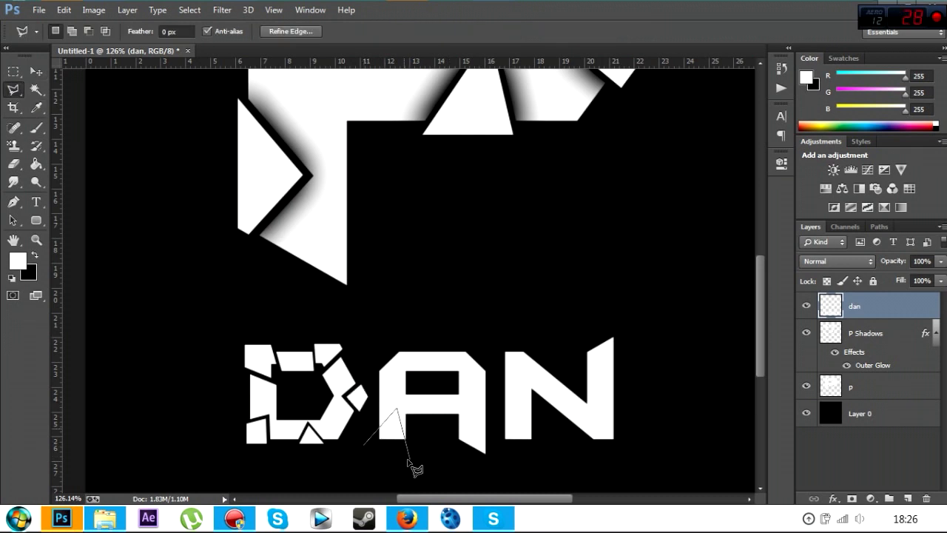
click(362, 446)
click(35, 71)
drag(384, 431, 382, 435)
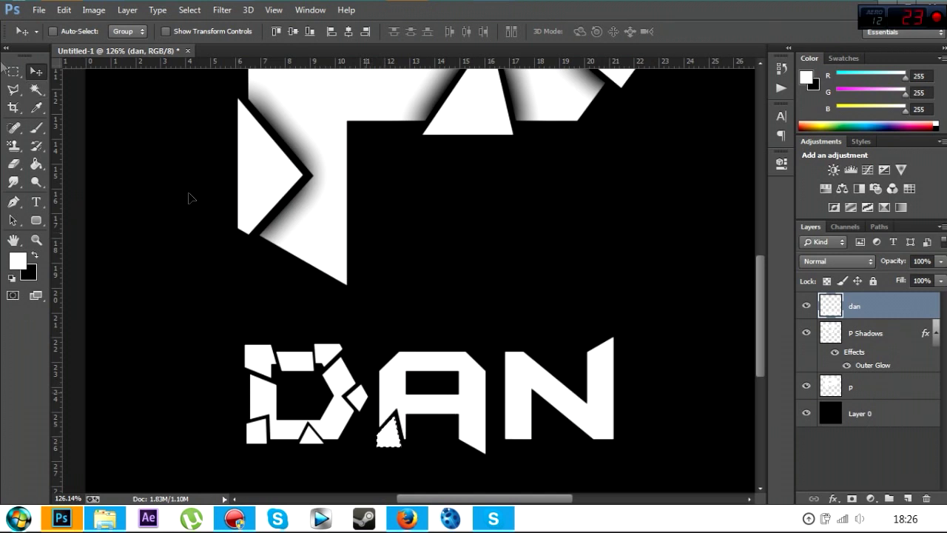
click(12, 88)
key(ctrl+d)
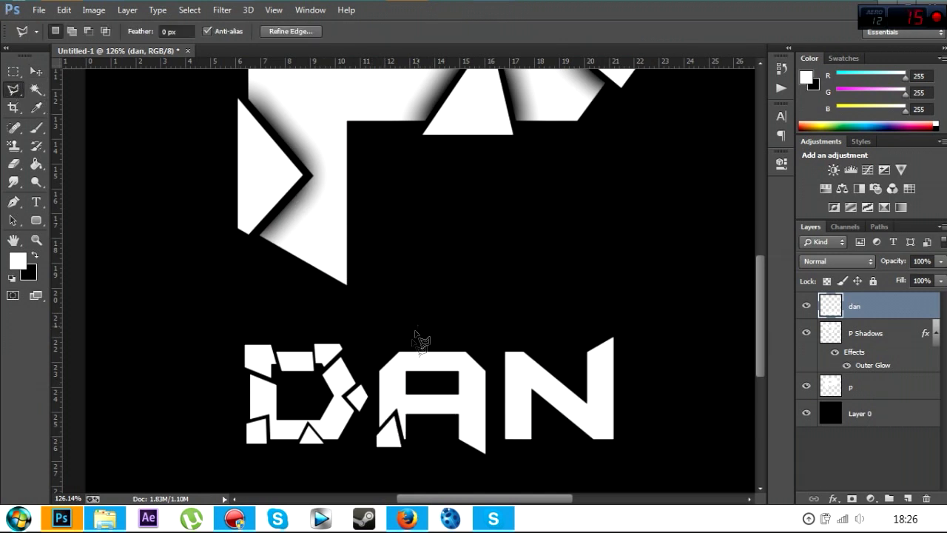
click(408, 376)
click(356, 356)
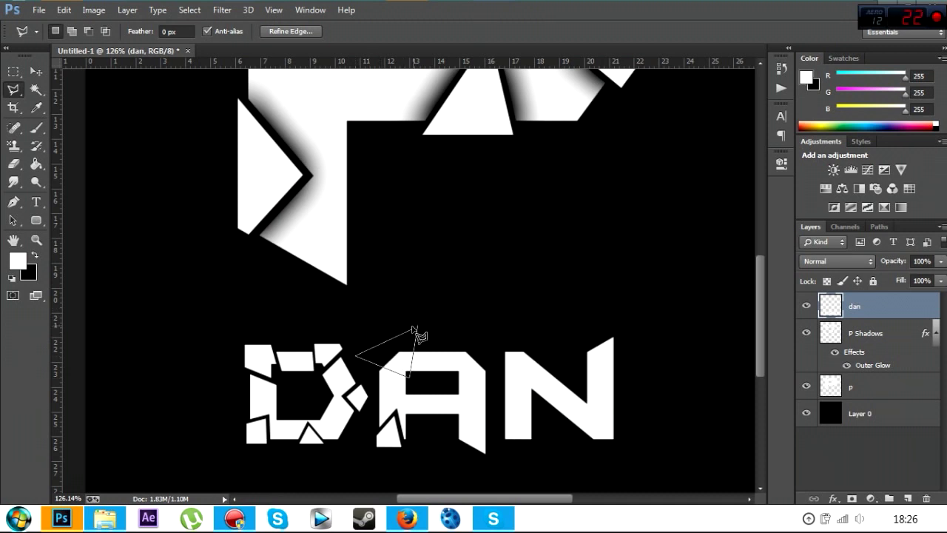
click(416, 326)
click(35, 71)
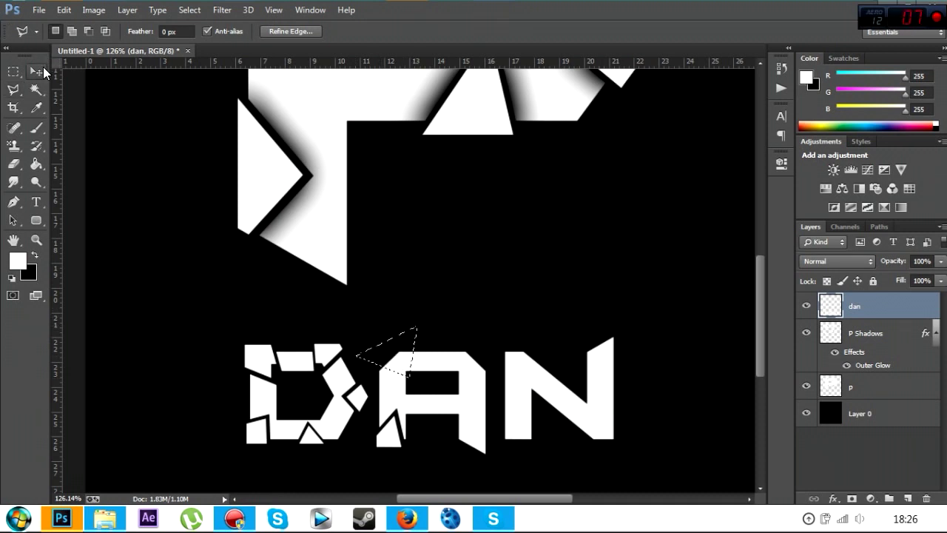
drag(394, 352, 397, 345)
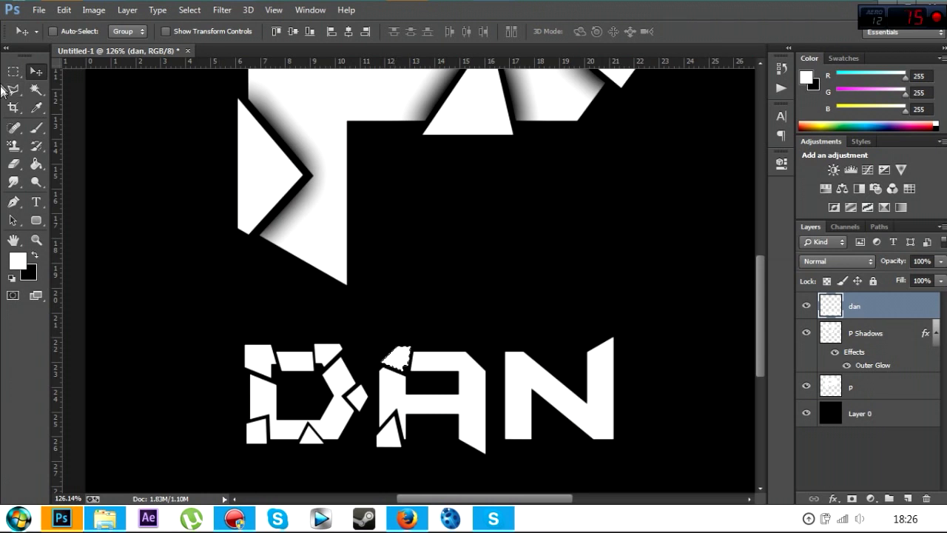
click(13, 90)
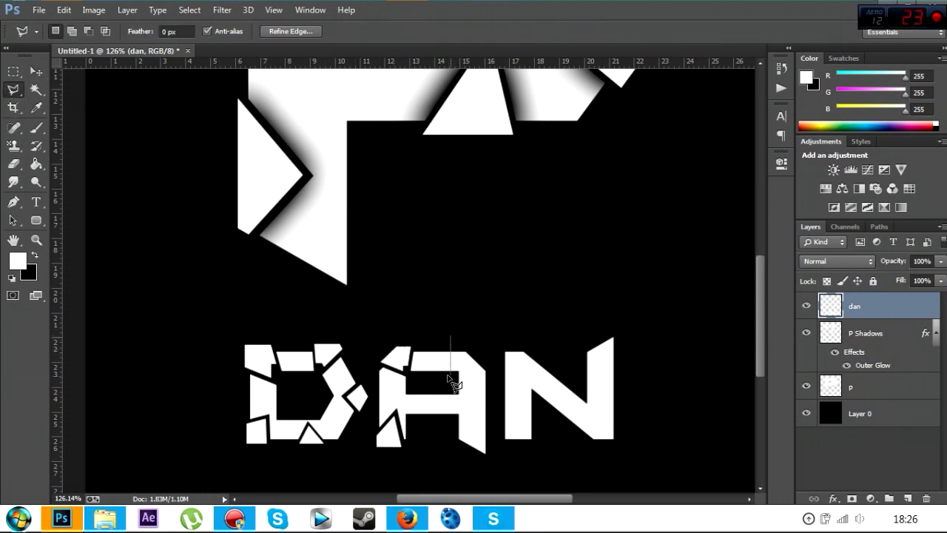
- Split off a shard at the A's top and a sliver in its lower middle, each slightly shifted
click(450, 374)
click(486, 327)
click(451, 334)
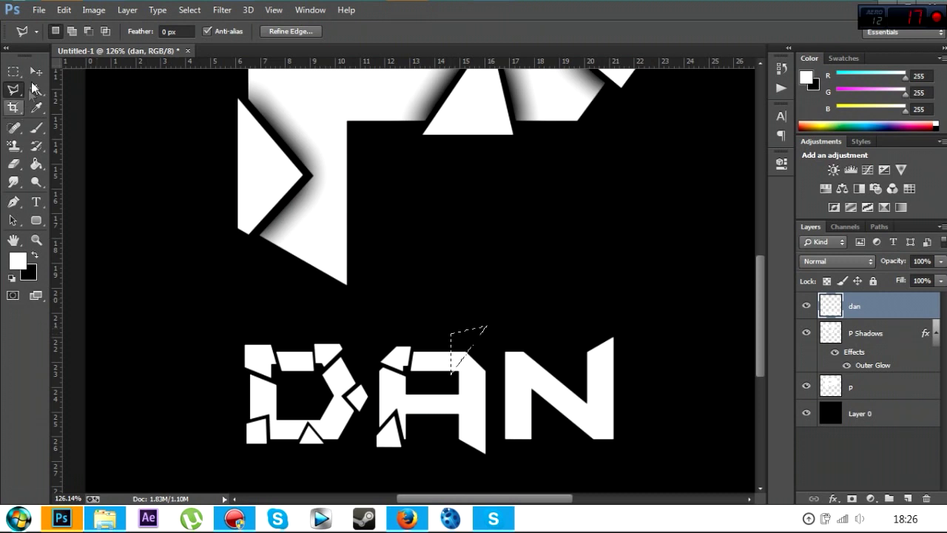
click(35, 71)
drag(450, 360, 458, 342)
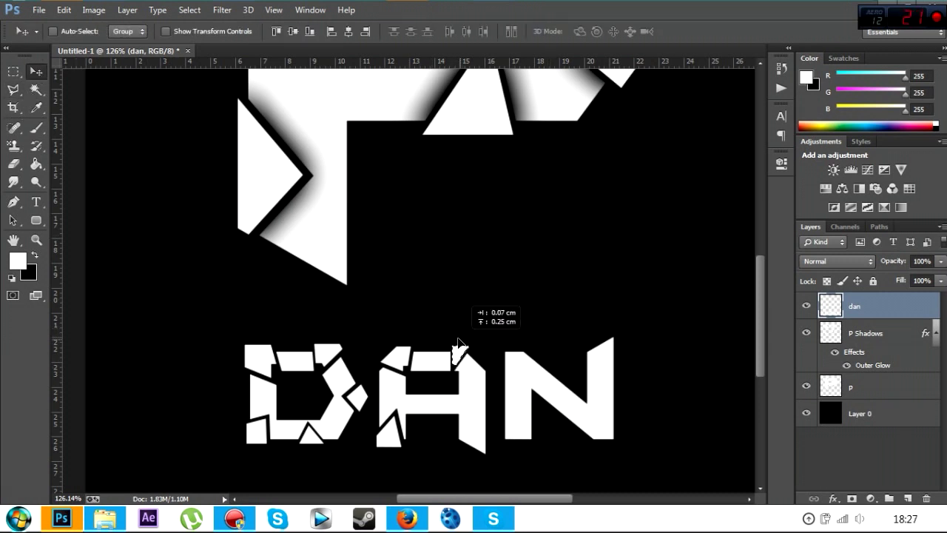
click(13, 89)
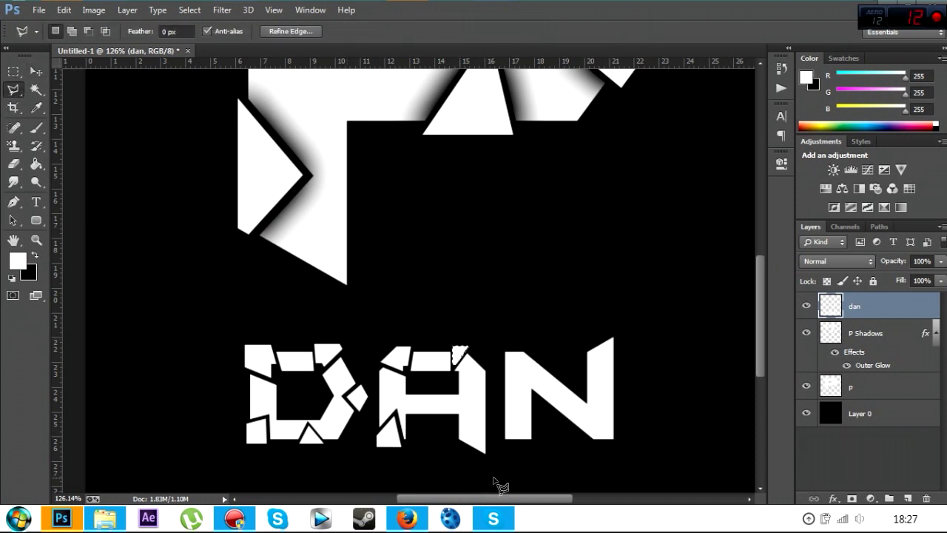
click(439, 468)
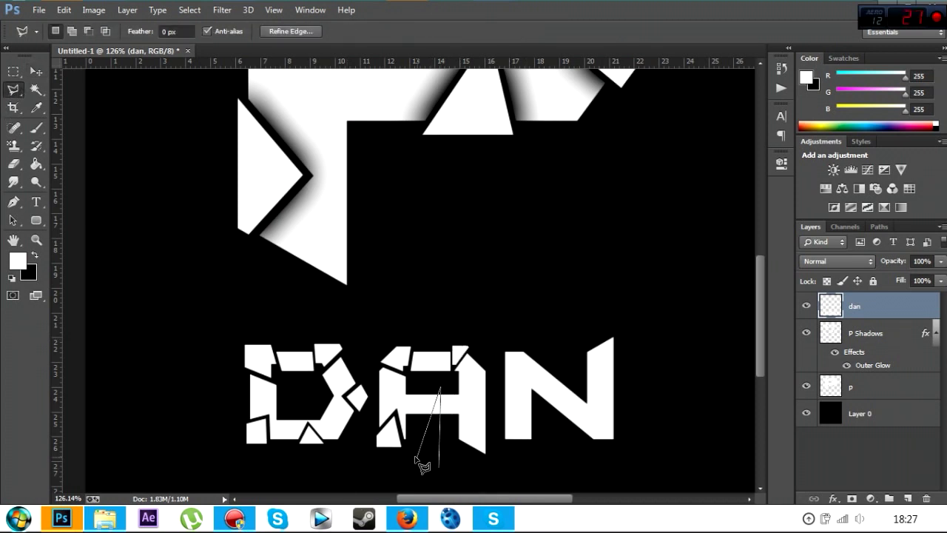
click(438, 468)
click(35, 71)
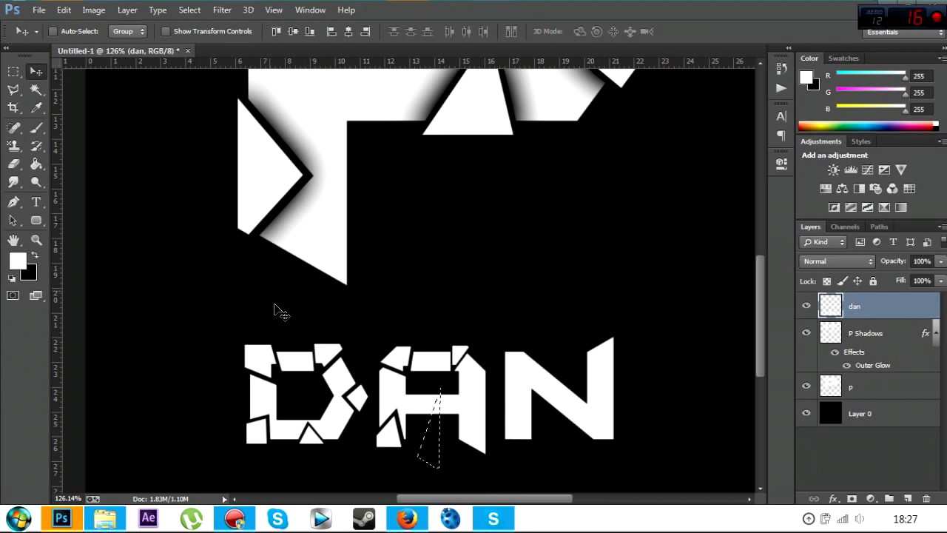
drag(427, 449, 422, 447)
click(15, 91)
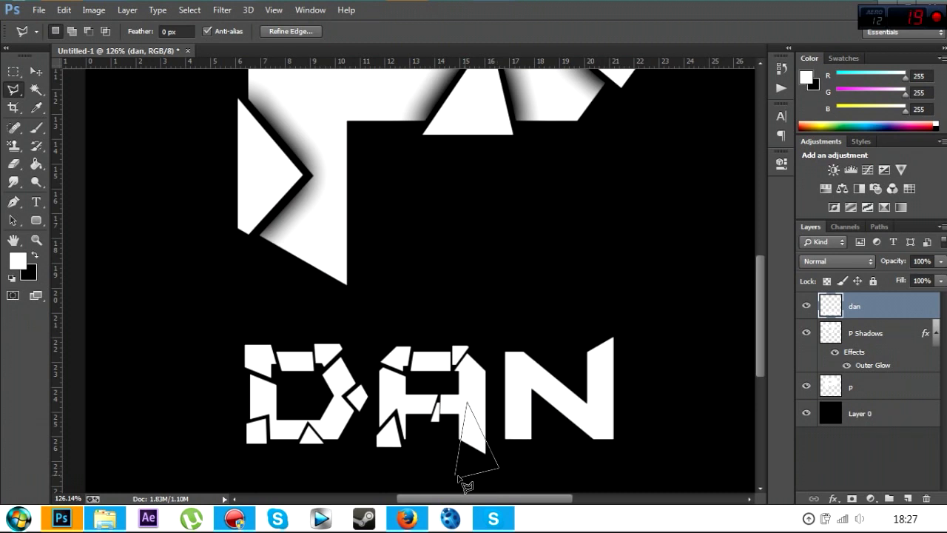
- Break shards from the A's right leg and upper-right edge and nudge them outward
click(455, 478)
click(36, 71)
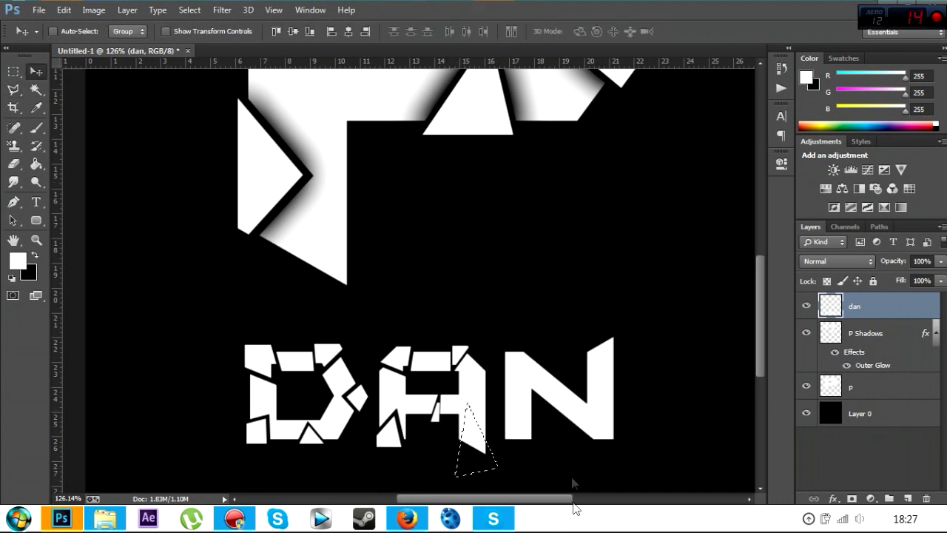
drag(493, 446, 487, 416)
click(14, 89)
click(476, 343)
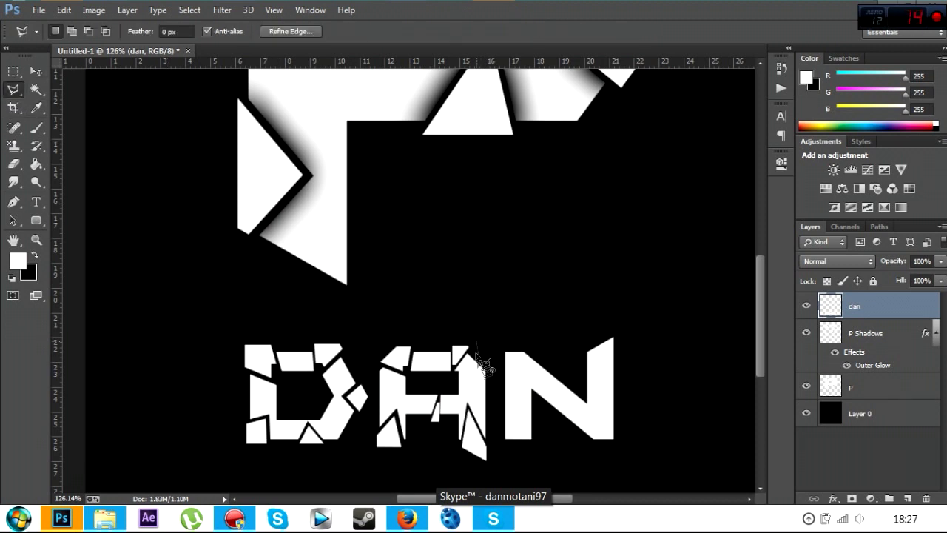
click(493, 365)
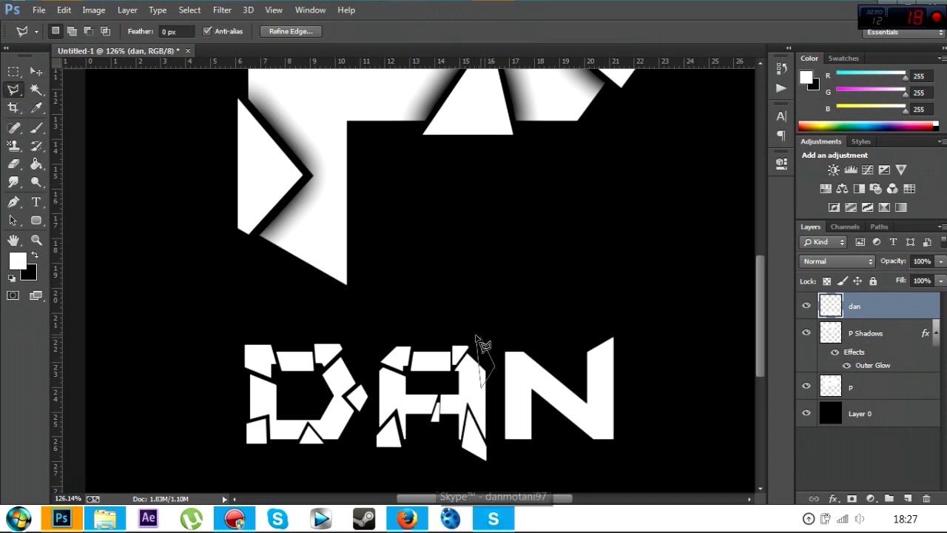
click(475, 343)
click(35, 71)
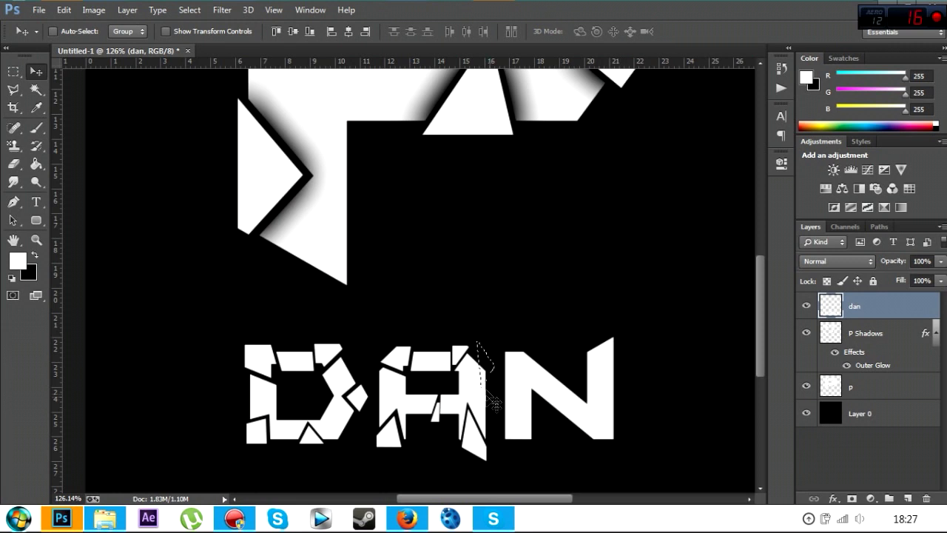
drag(485, 360, 487, 364)
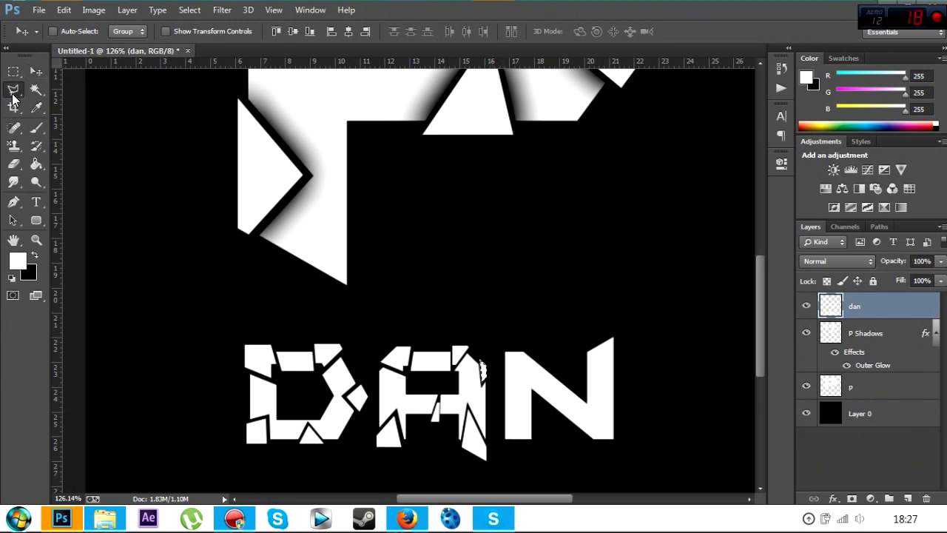
click(13, 89)
- Cut triangular shards at the N's top left and left leg and shift them slightly
click(498, 337)
click(520, 382)
click(566, 306)
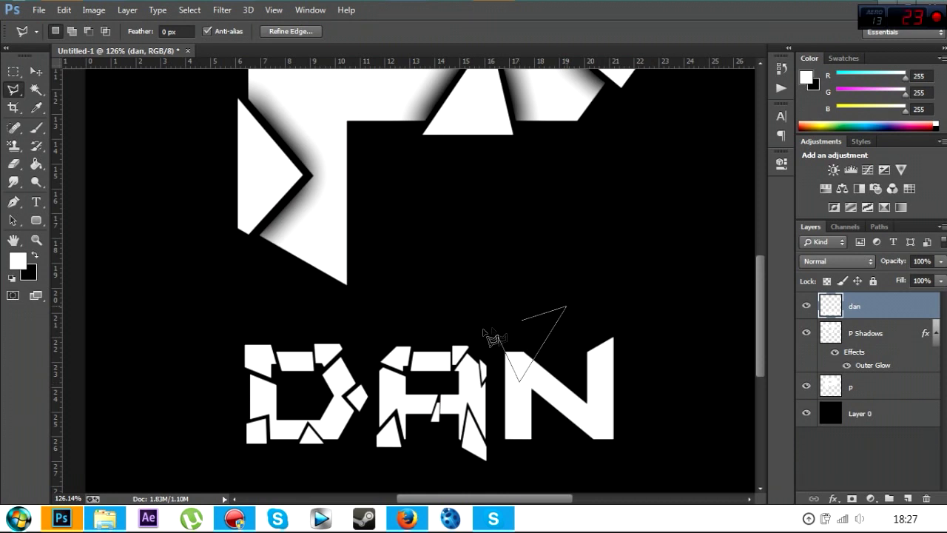
click(498, 340)
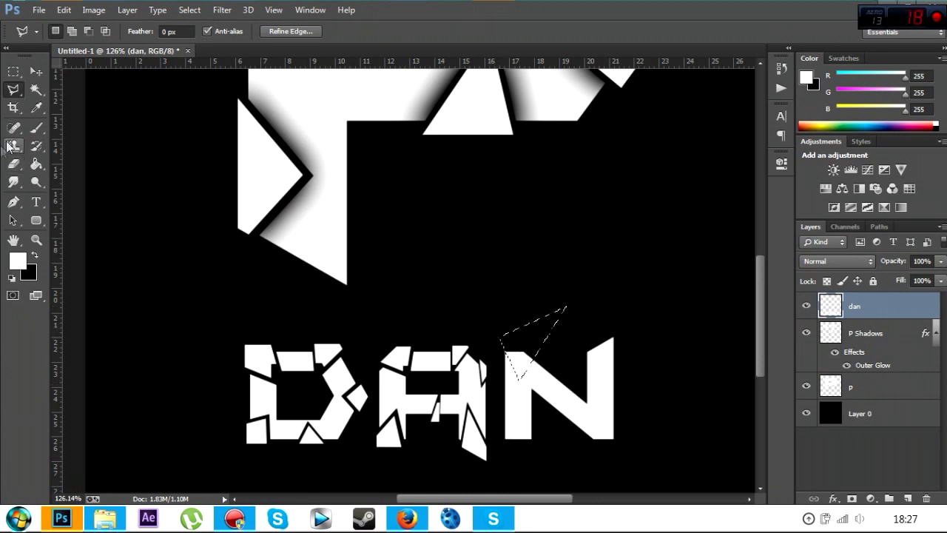
click(36, 71)
drag(516, 359, 511, 349)
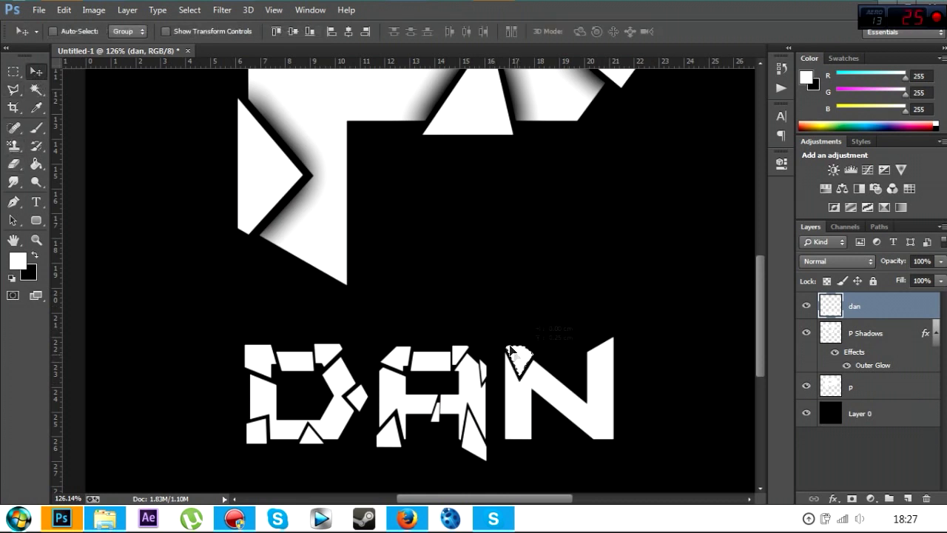
click(14, 89)
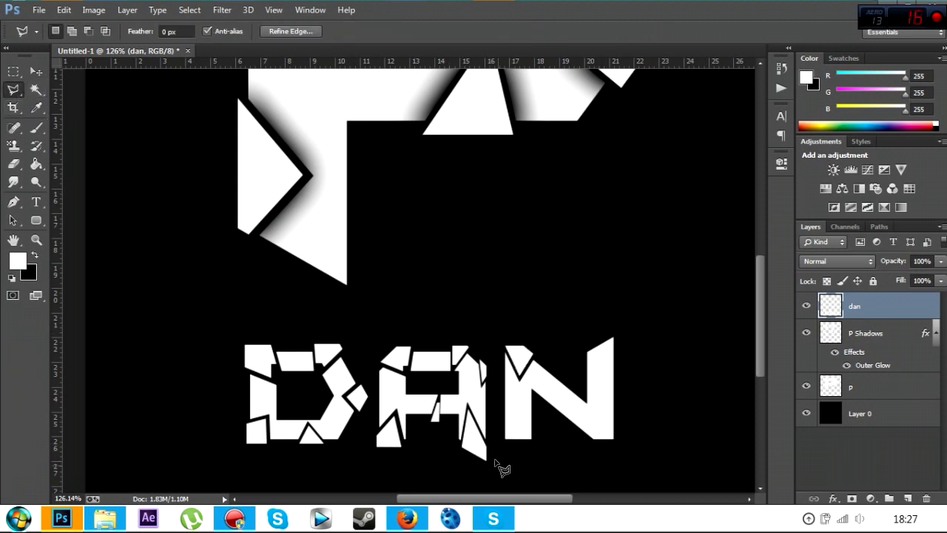
click(542, 464)
double_click(497, 467)
key(v)
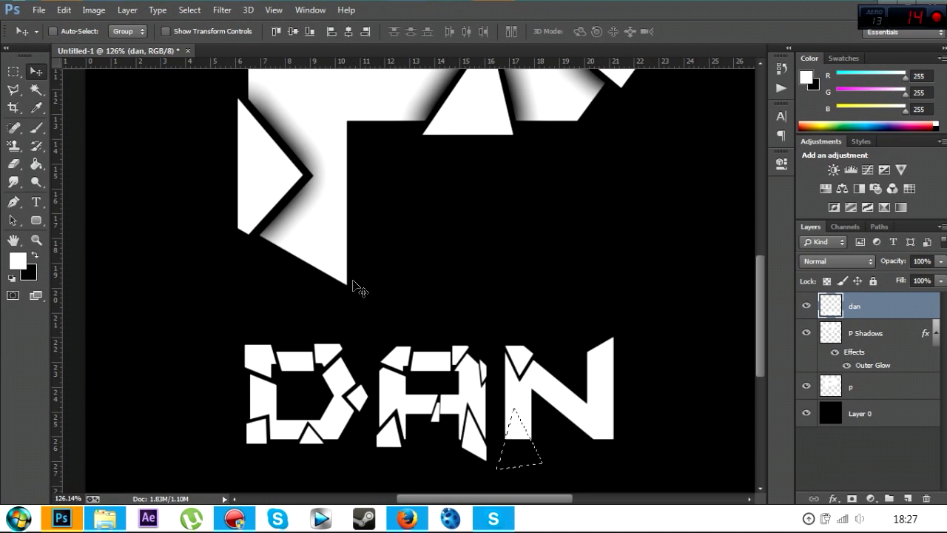
mouse_move(516, 444)
mouse_down()
mouse_move(518, 422)
mouse_move(518, 435)
mouse_up()
click(12, 90)
key(ctrl+d)
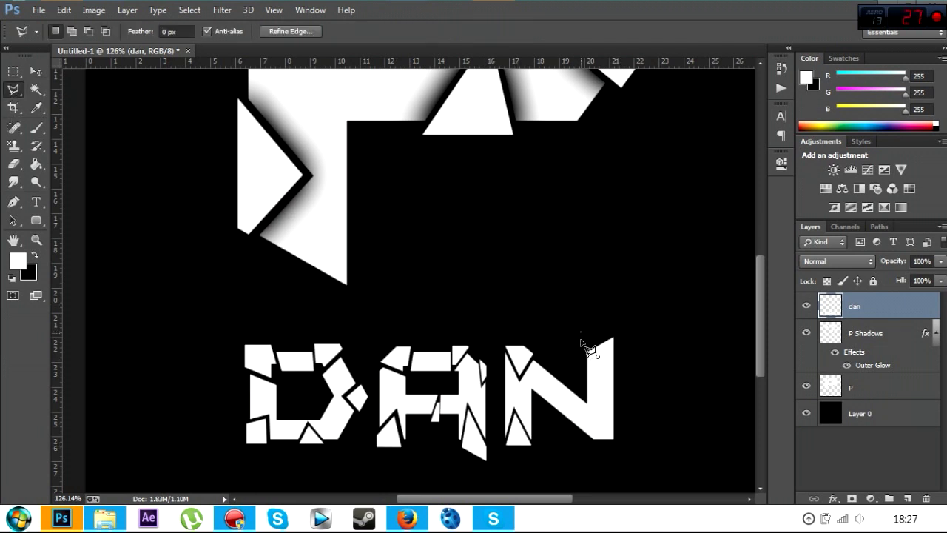
- Cut the N's top-right shard and lower-right tip and lift each slightly upward
click(606, 373)
click(664, 291)
click(578, 330)
click(35, 71)
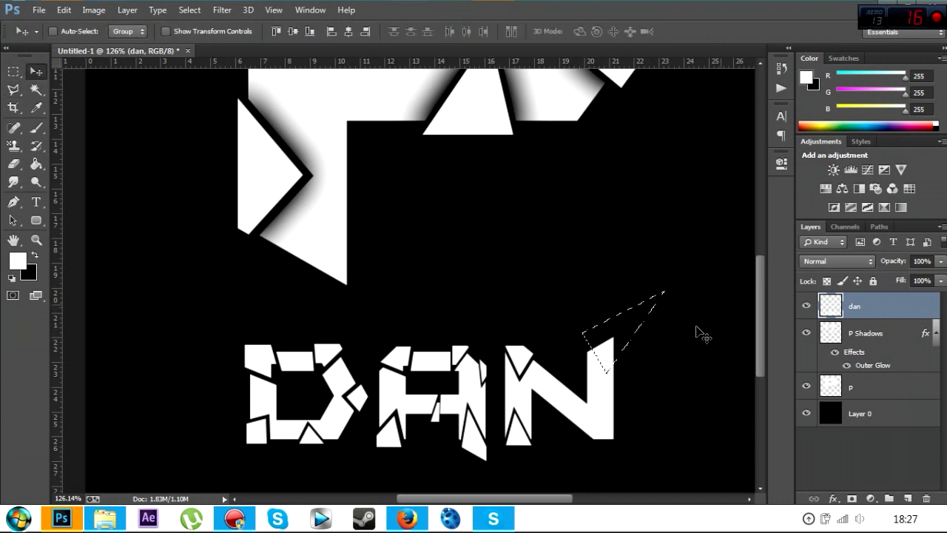
drag(628, 339, 628, 330)
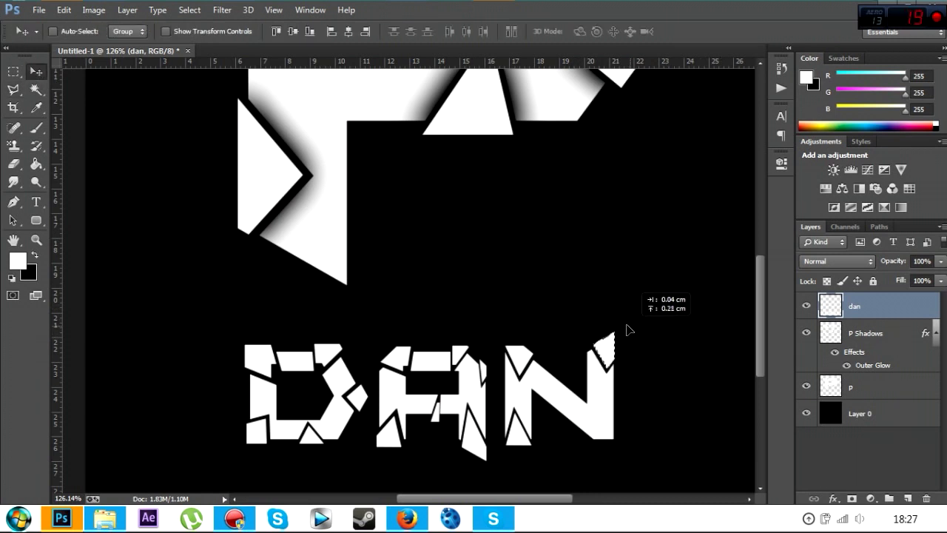
click(12, 89)
click(592, 439)
click(603, 411)
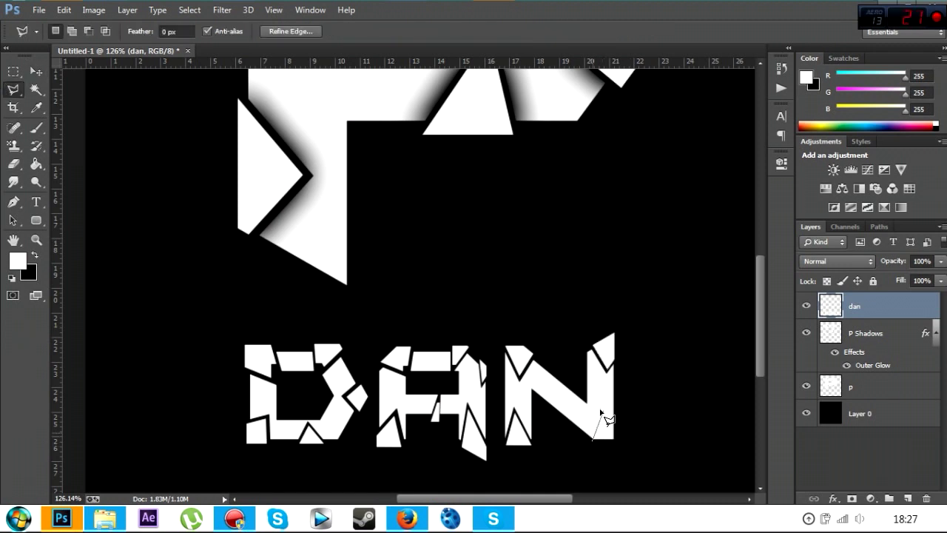
click(612, 440)
click(622, 465)
click(587, 465)
click(593, 440)
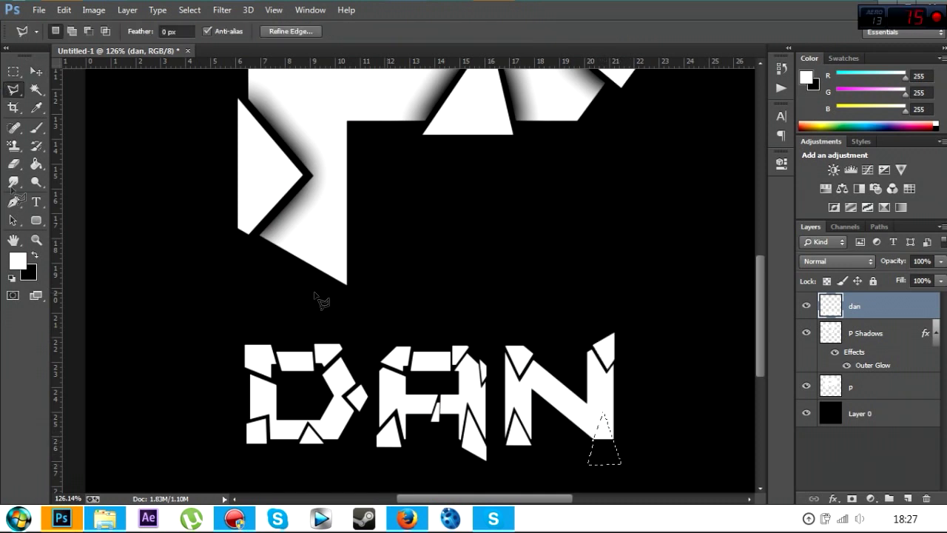
click(36, 71)
drag(618, 449, 617, 443)
- Cut a shard along the N's diagonal stroke, nudge it, and deselect
key(l)
click(549, 437)
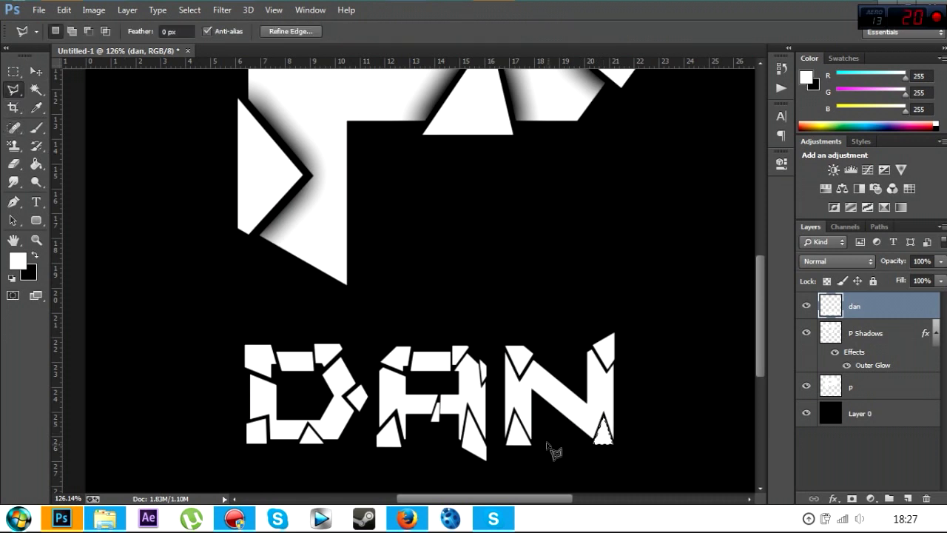
click(553, 384)
click(550, 437)
key(v)
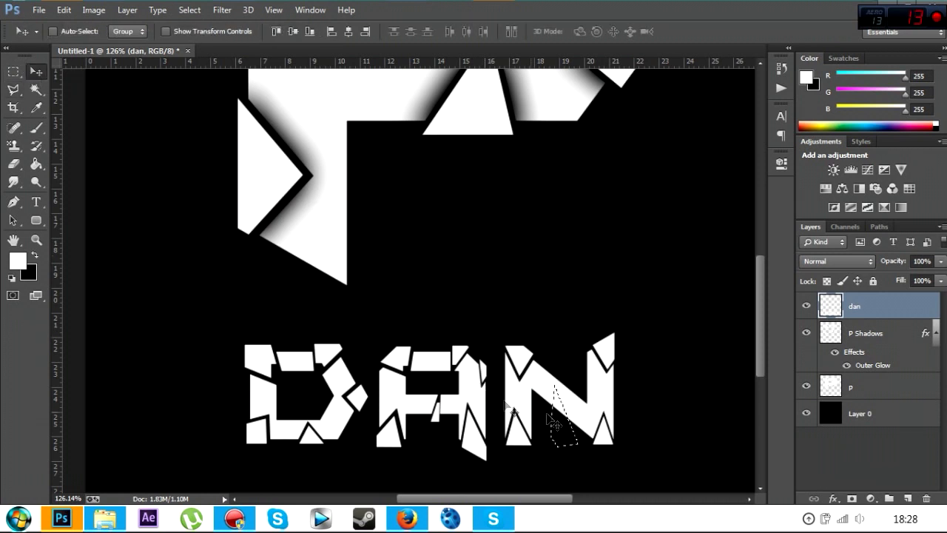
drag(553, 430, 556, 426)
key(ctrl+d)
- Zoom in on the DAN lettering to about 208%
click(36, 108)
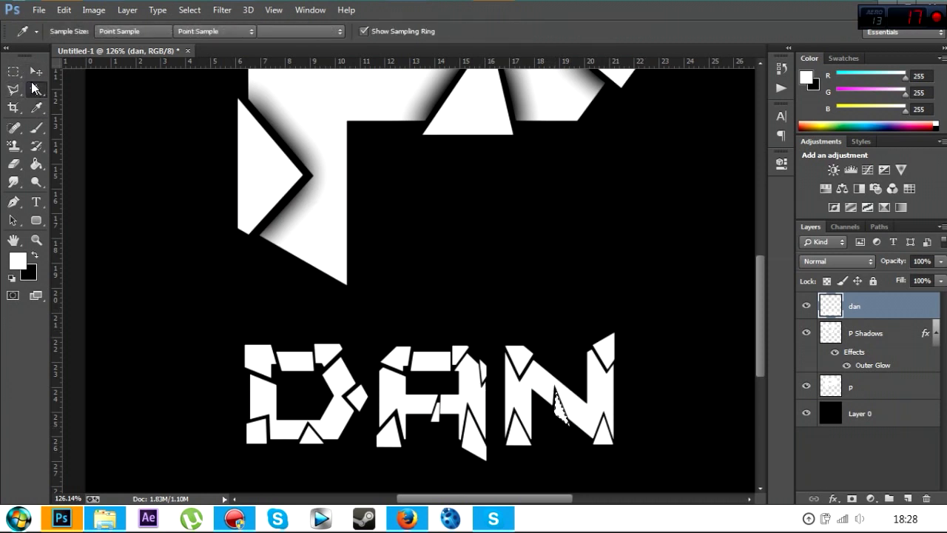
key(w)
click(13, 240)
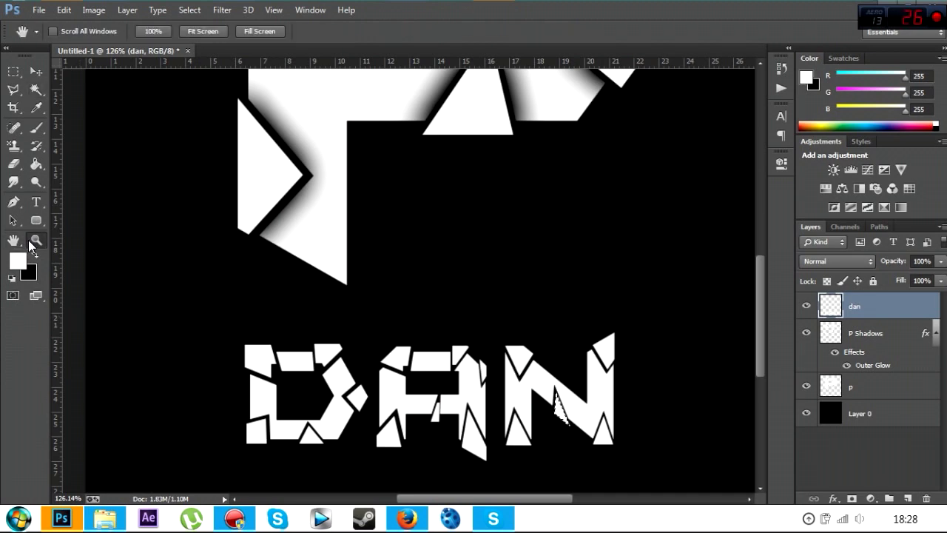
click(36, 240)
drag(326, 428, 364, 429)
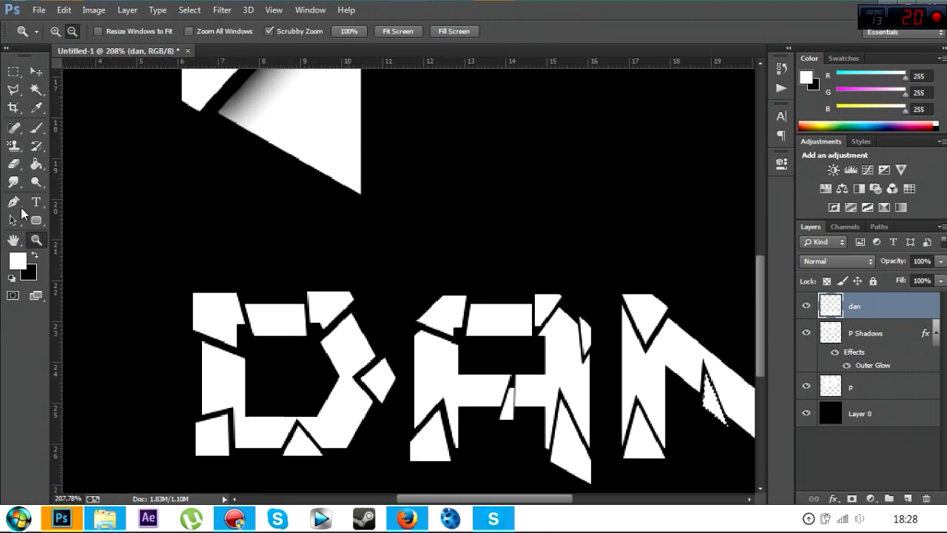
- With the Magic Wand, select the four small D shards and five small A shards
click(35, 90)
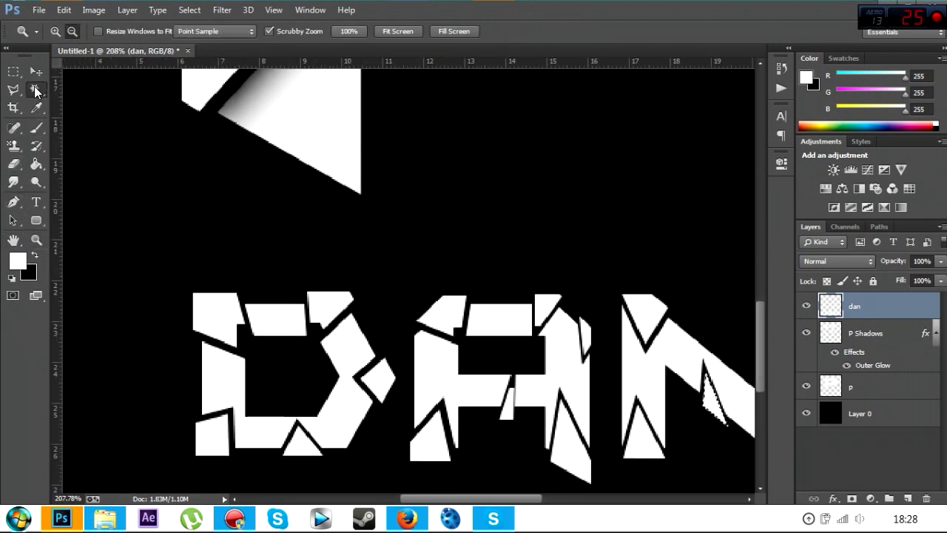
click(215, 314)
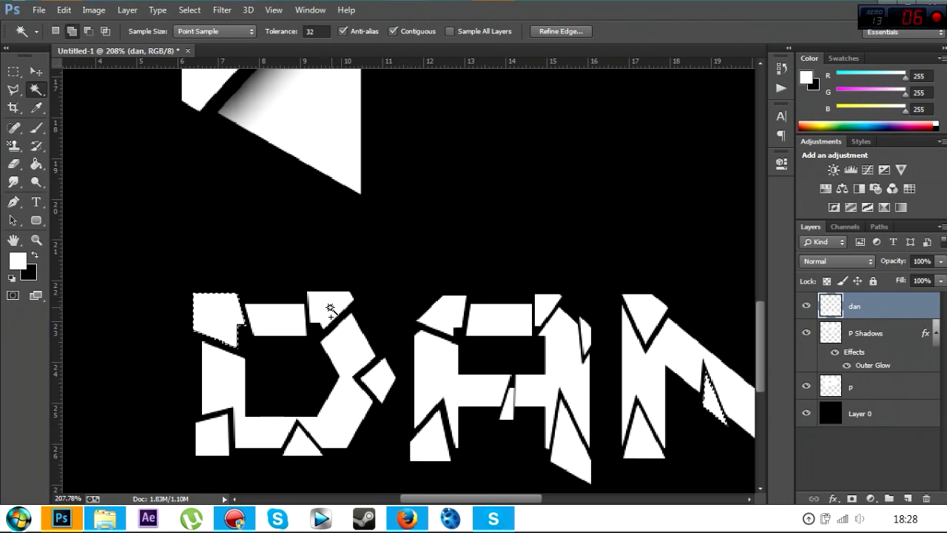
click(380, 384)
click(303, 440)
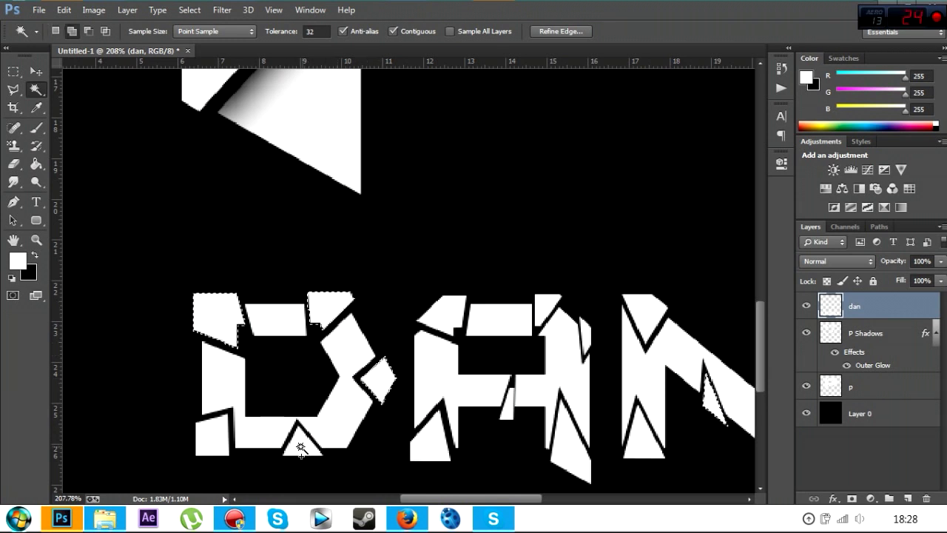
click(225, 442)
click(419, 448)
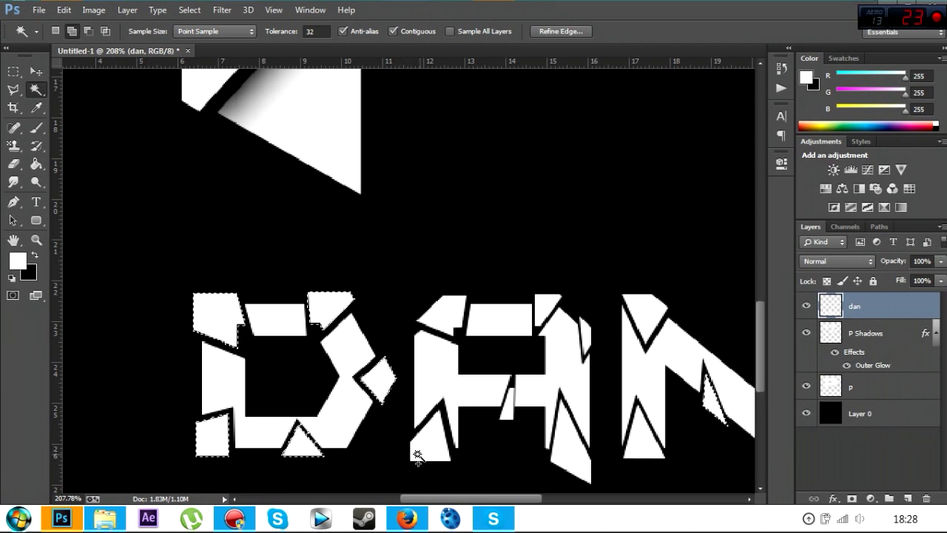
click(444, 317)
click(547, 306)
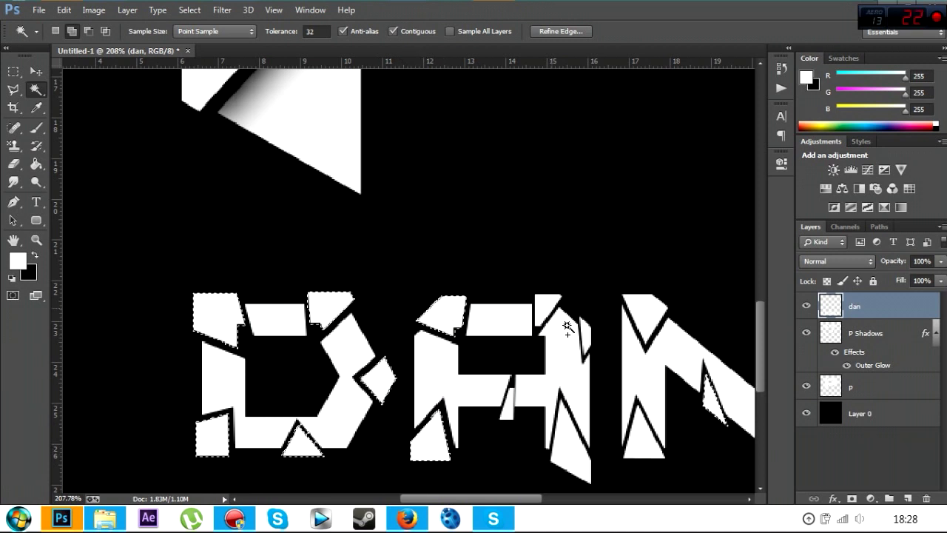
click(505, 400)
click(553, 406)
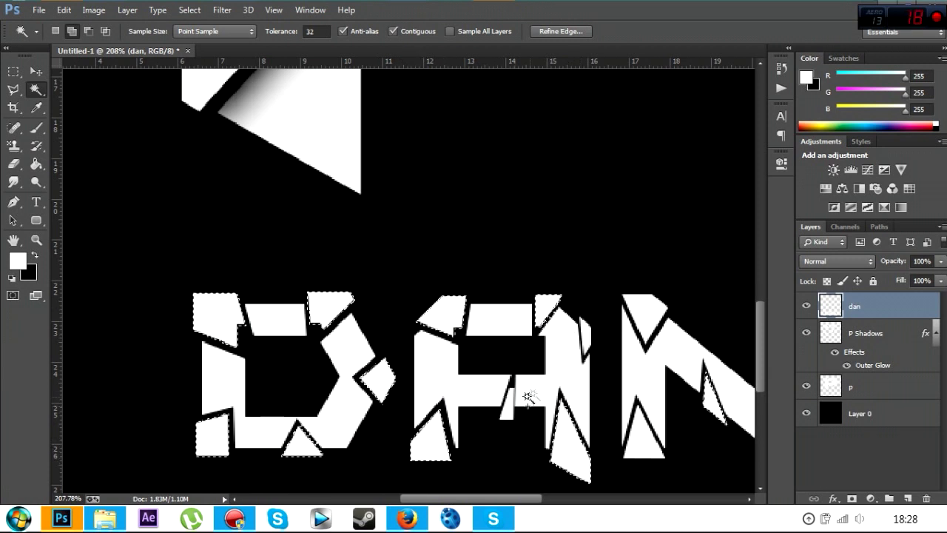
- Add the N's detached shards, undoing whenever the N's main body gets selected
click(640, 438)
click(645, 317)
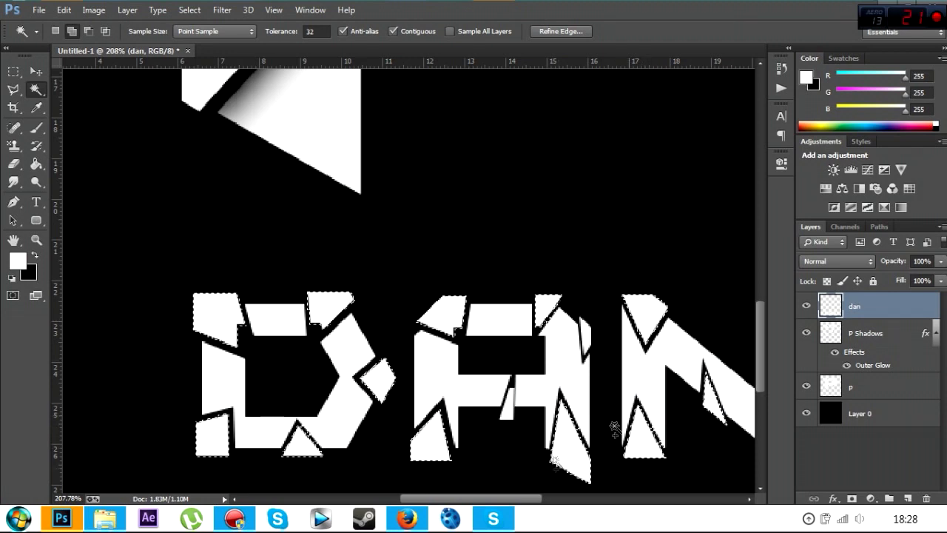
drag(461, 501, 495, 501)
click(635, 310)
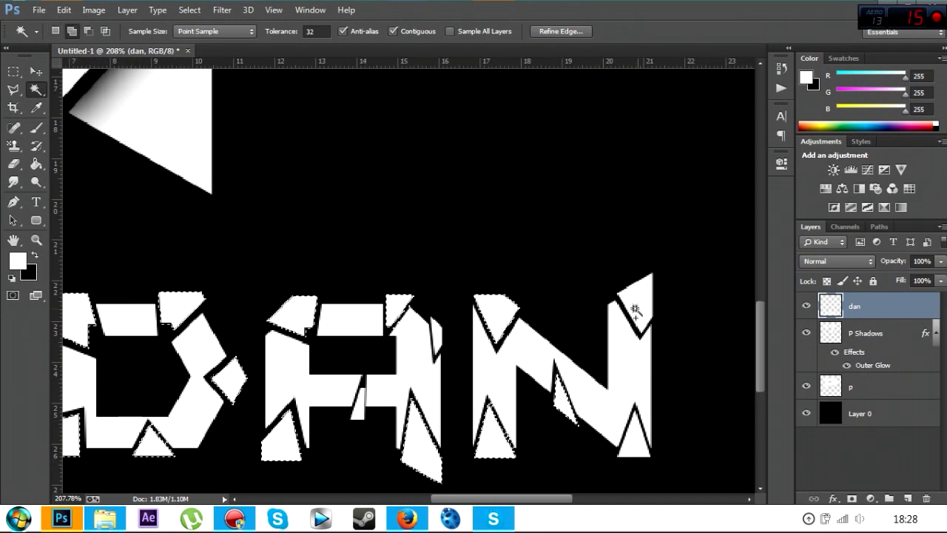
click(627, 446)
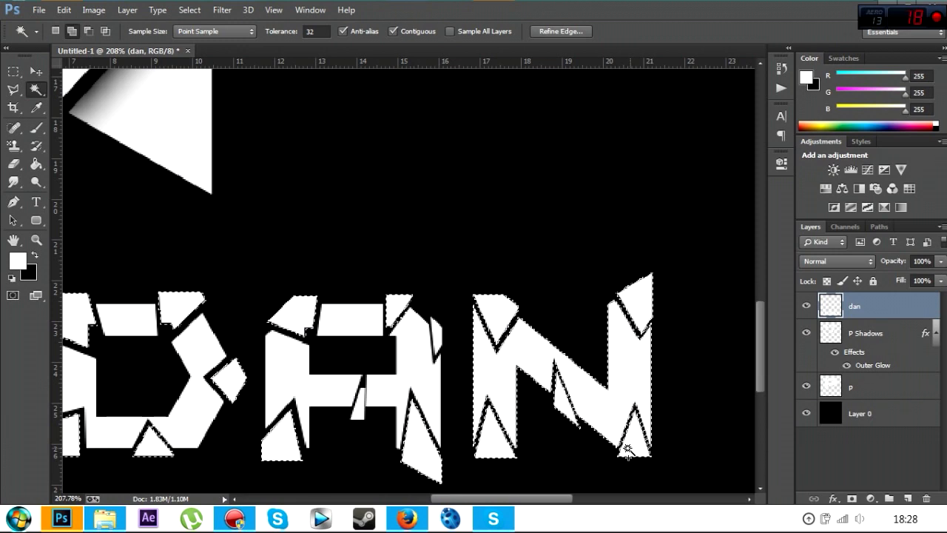
key(ctrl+z)
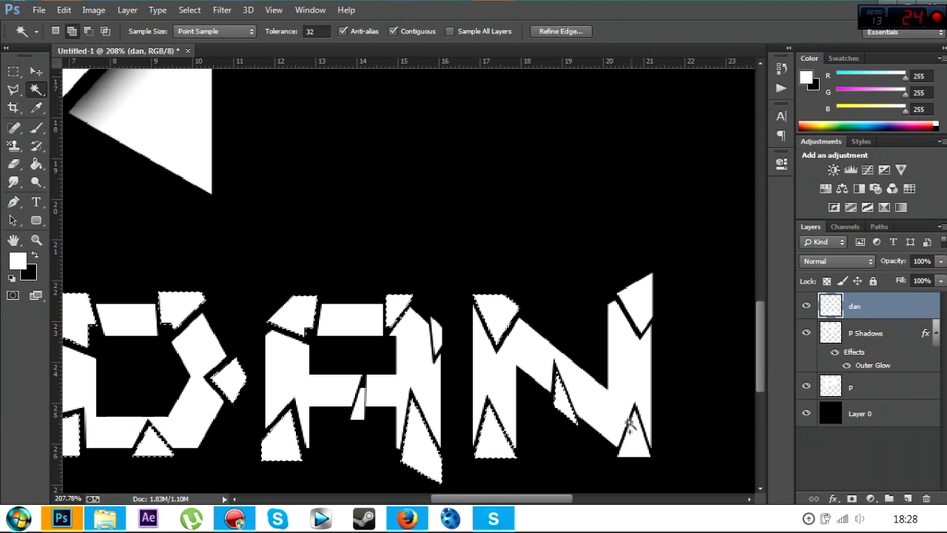
click(627, 444)
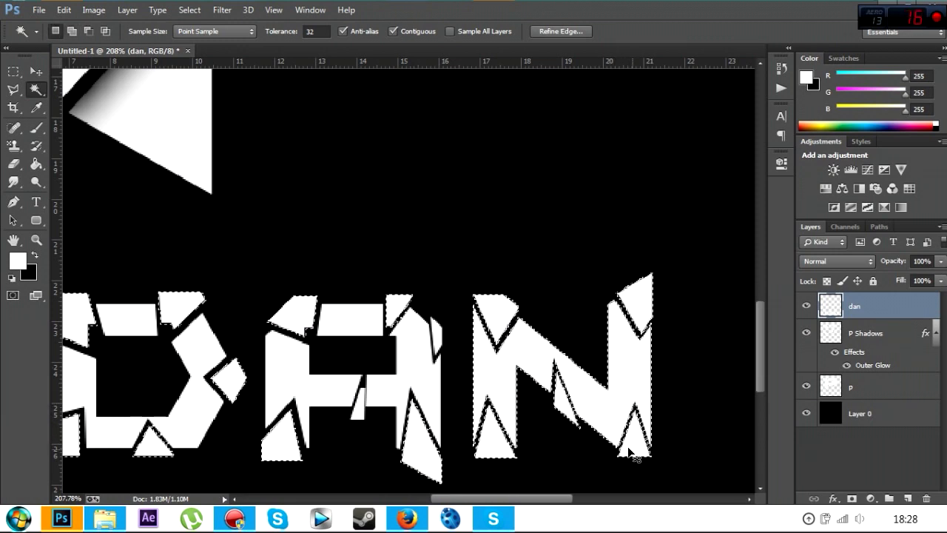
key(ctrl+z)
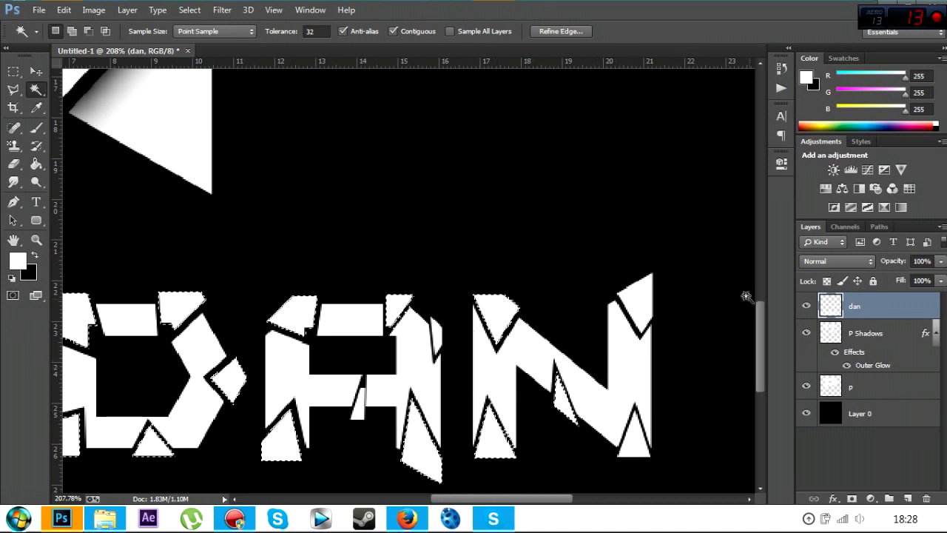
- Copy the selected shards to a new layer named 'Dan Shadows' and give it P Shadows' Outer Glow
key(ctrl+j)
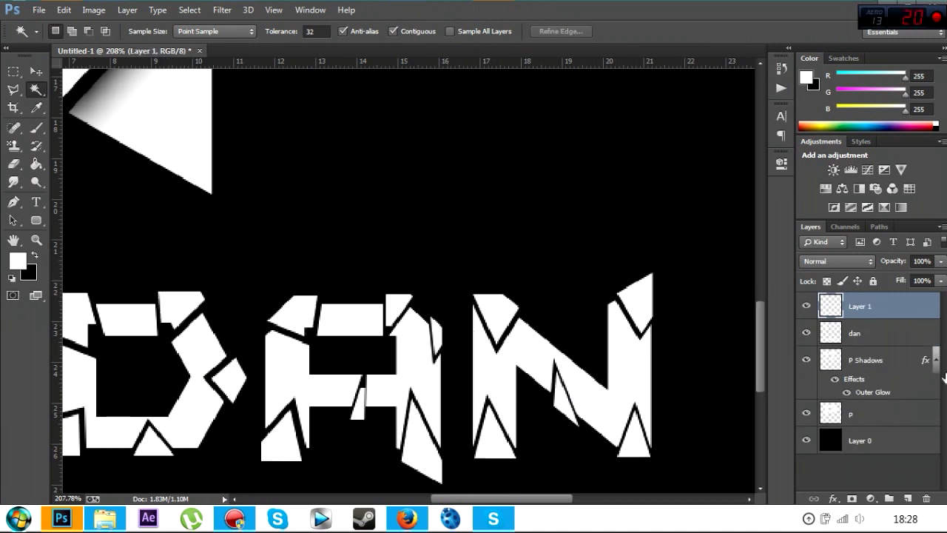
double_click(859, 309)
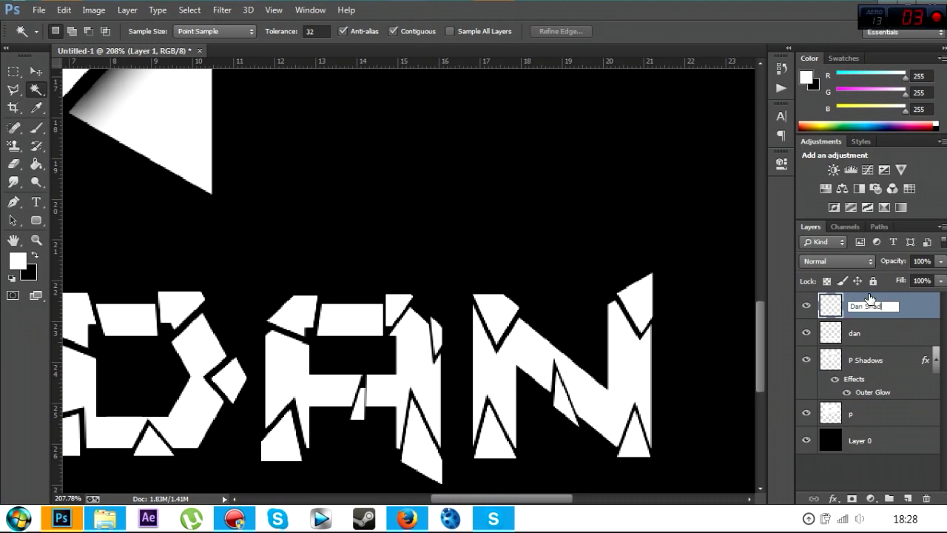
text(Dan Shadows)
key(Return)
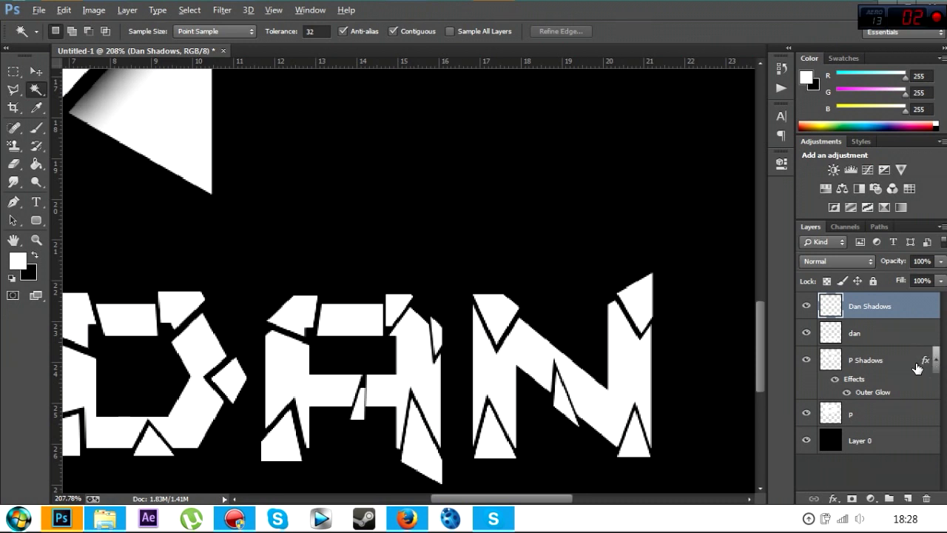
drag(922, 362, 925, 309)
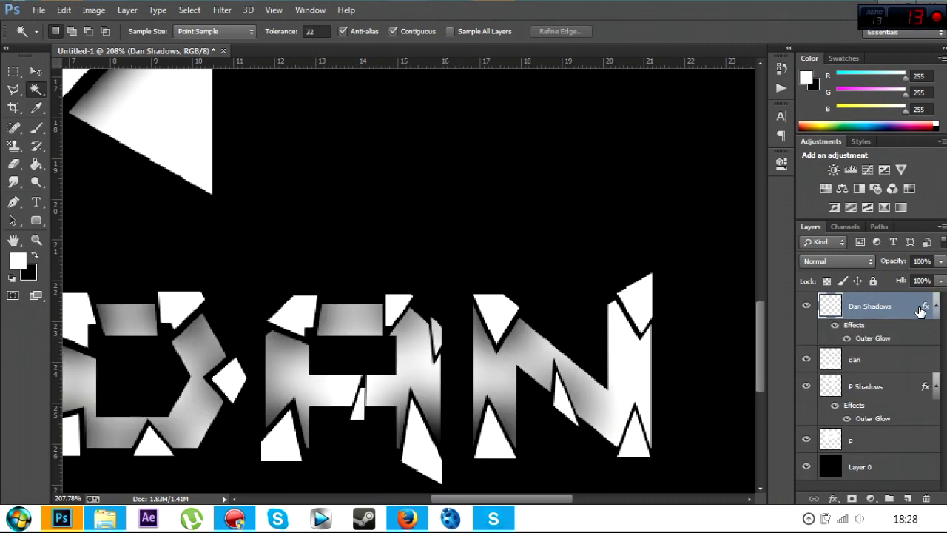
- Set the Dan Shadows Outer Glow size to 21 px
double_click(881, 296)
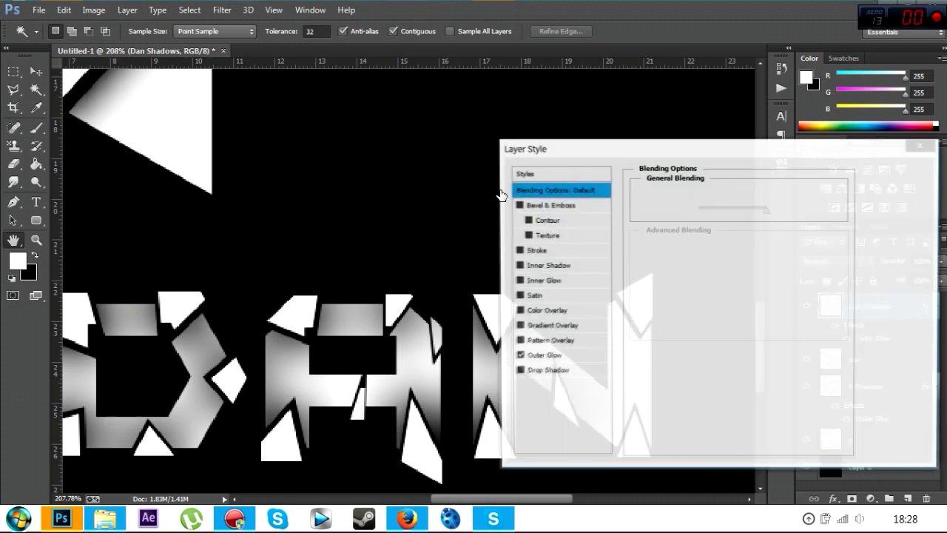
click(544, 357)
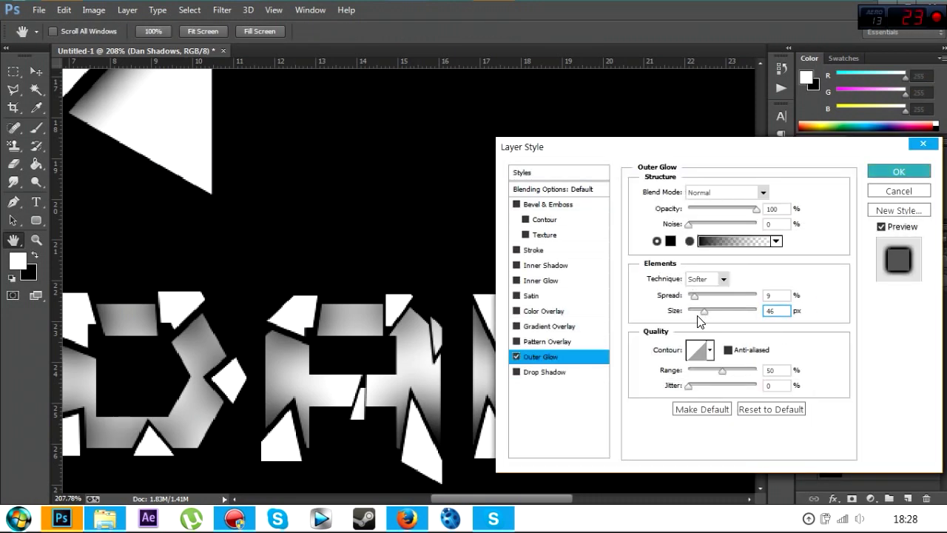
drag(703, 312, 698, 311)
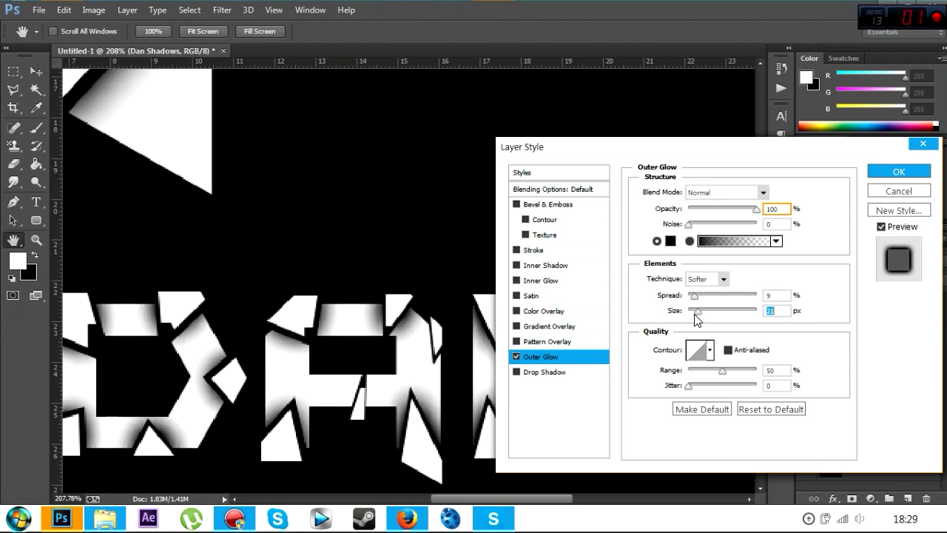
click(869, 173)
- Zoom out and fit the whole canvas in the window
click(35, 239)
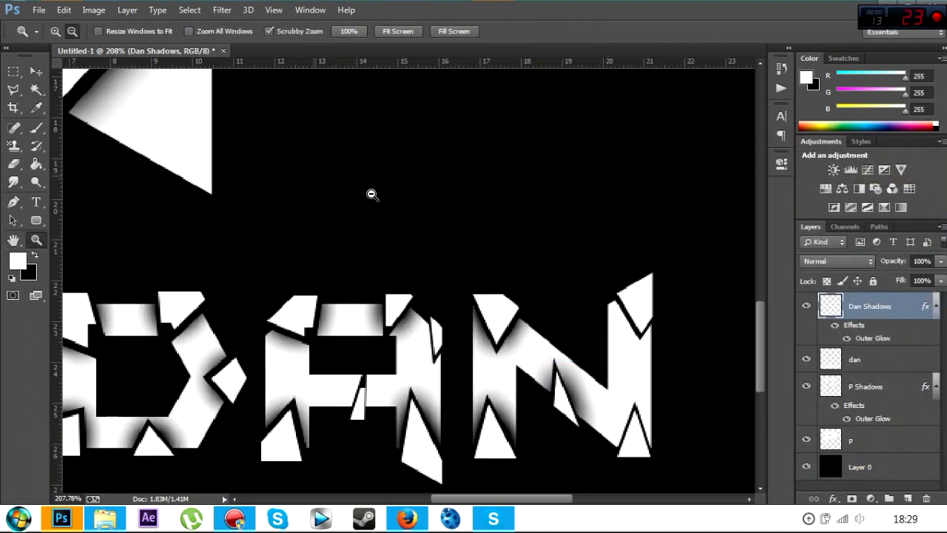
drag(372, 195, 348, 235)
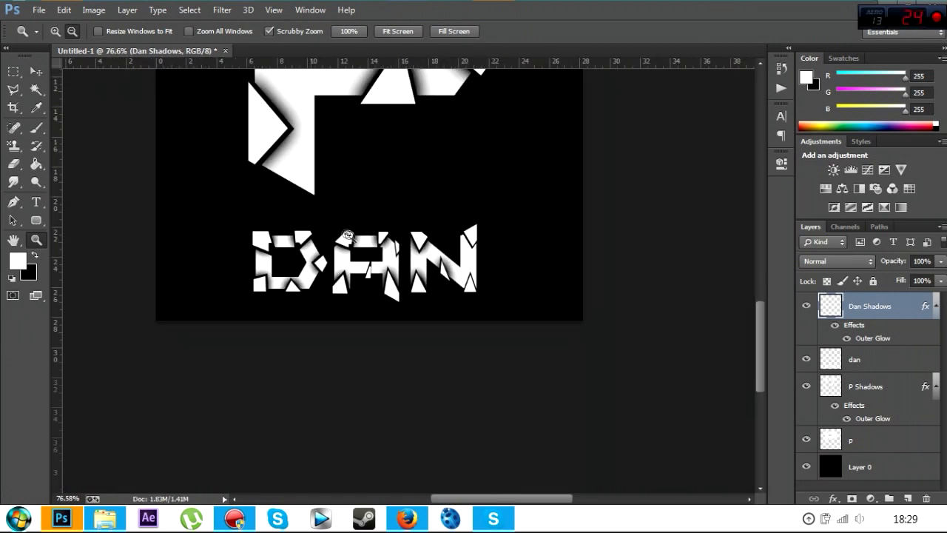
scroll(348, 235, up, 5)
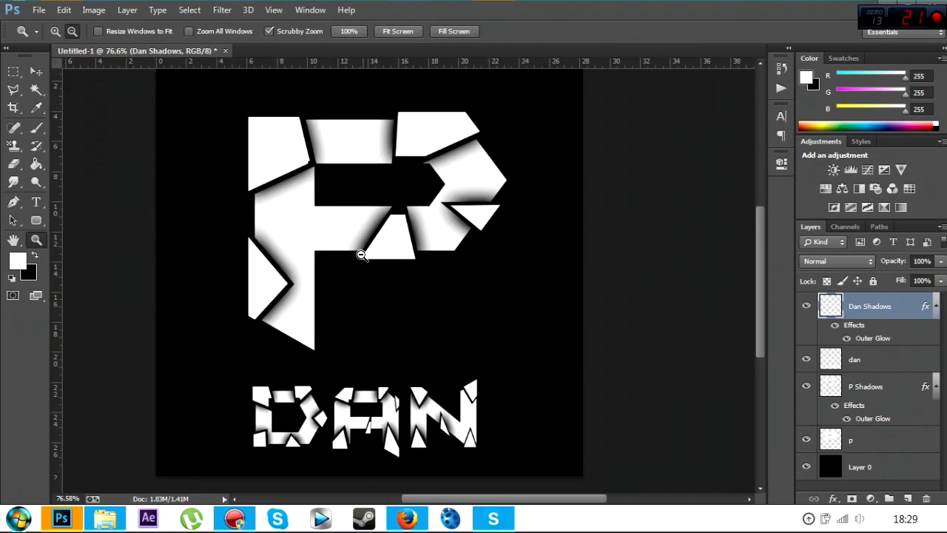
scroll(362, 255, up, 1)
scroll(361, 255, down, 2)
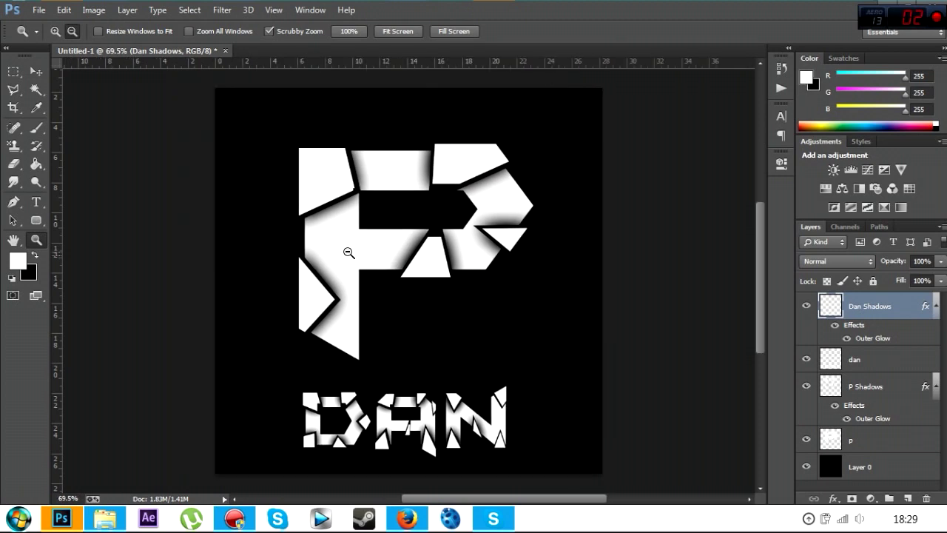
click(402, 31)
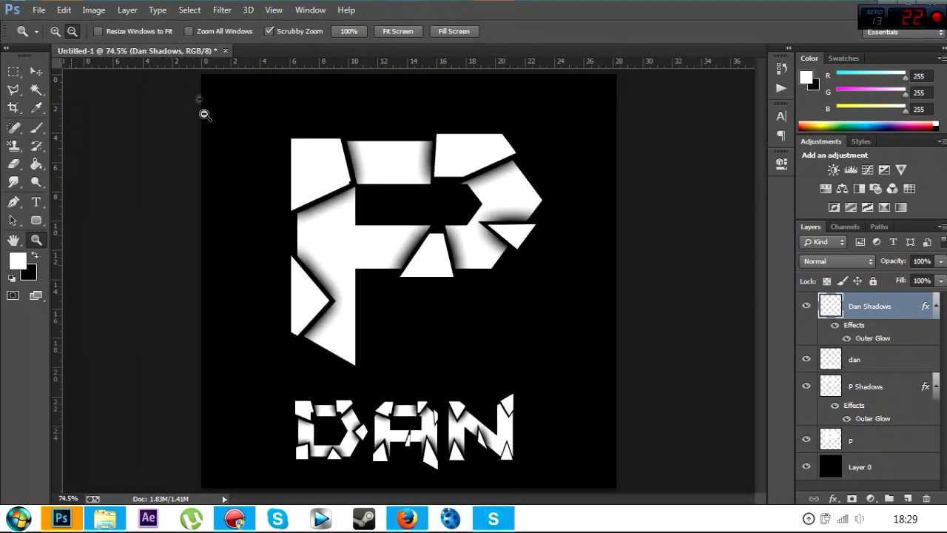
click(49, 9)
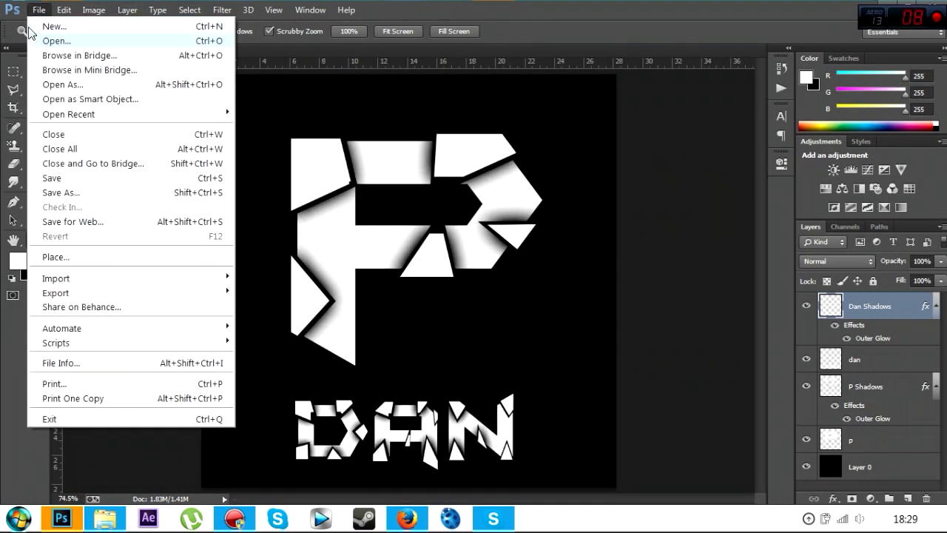
- Open Scrathes_ii_by_struckdumb.jpg from the Videos library
click(40, 41)
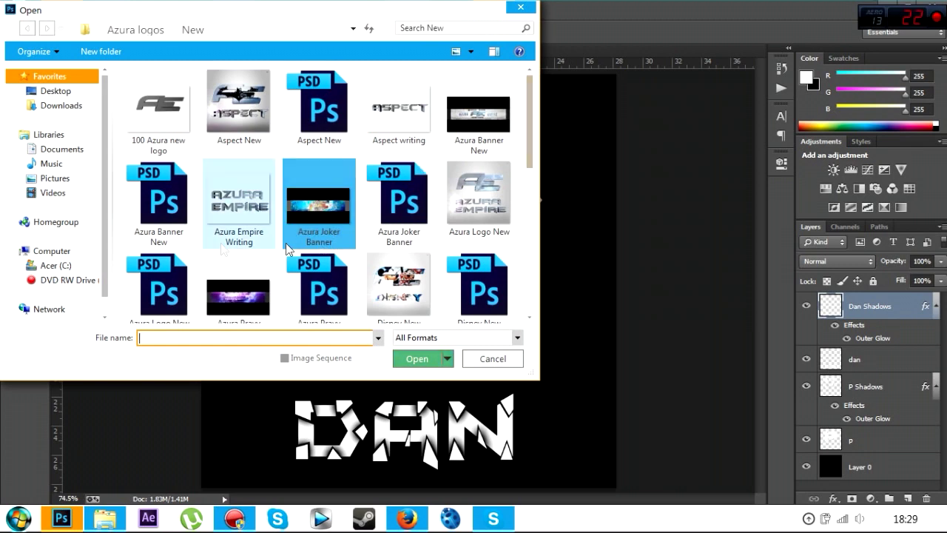
click(60, 179)
click(77, 194)
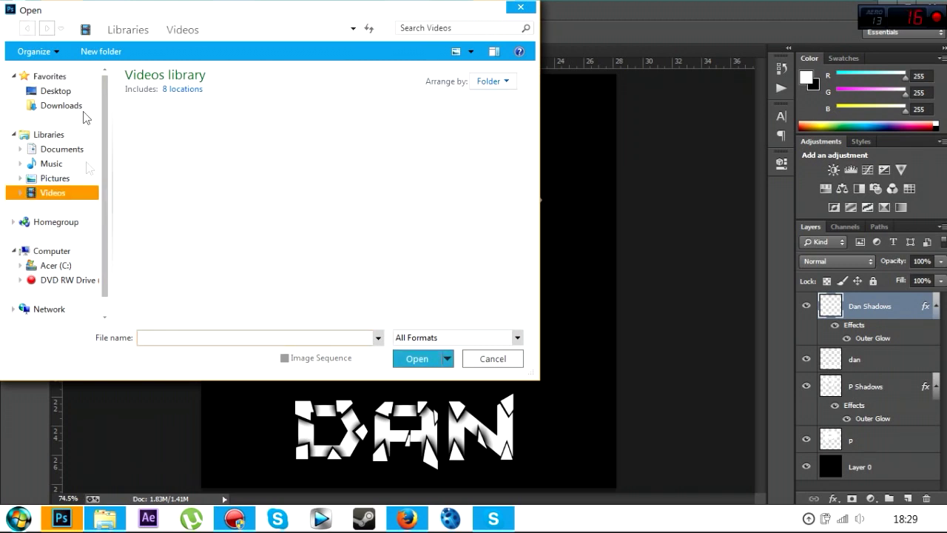
click(248, 202)
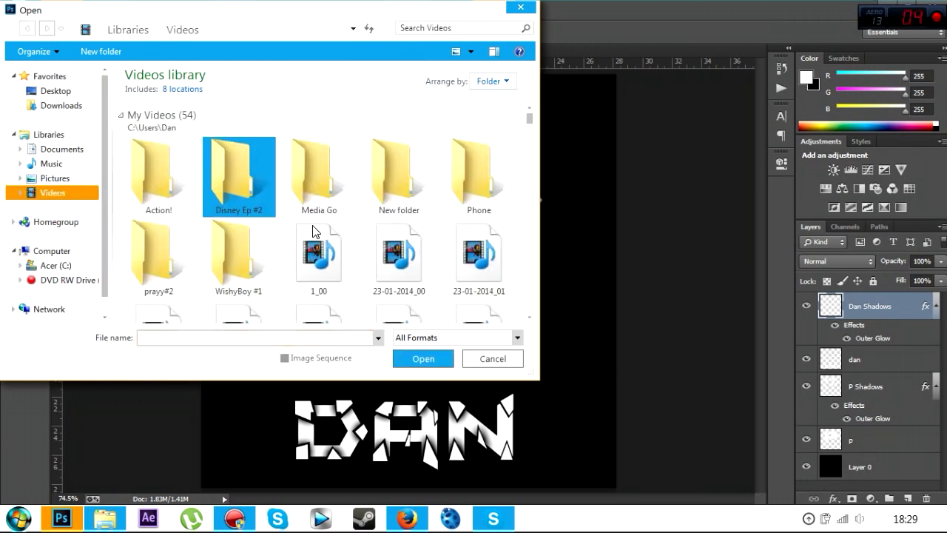
click(313, 232)
scroll(318, 233, down, 5)
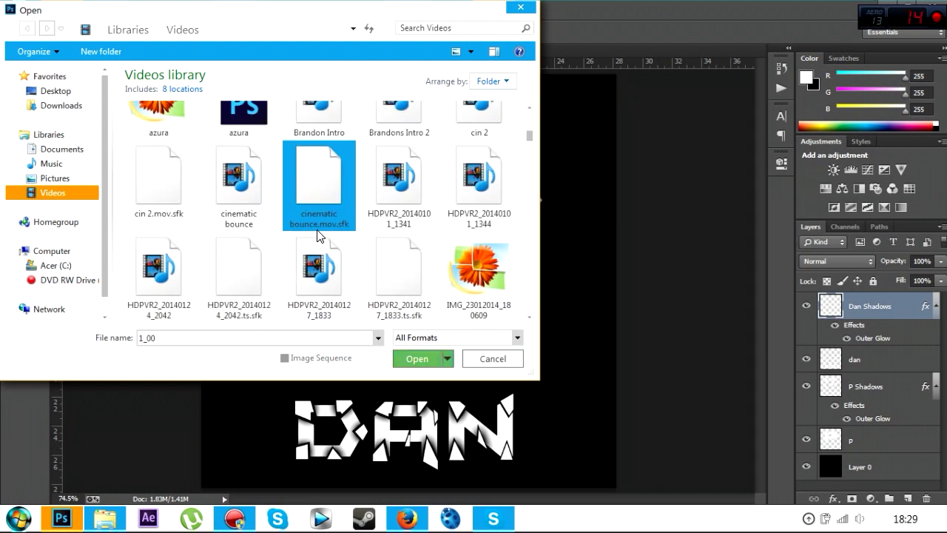
scroll(317, 233, down, 1)
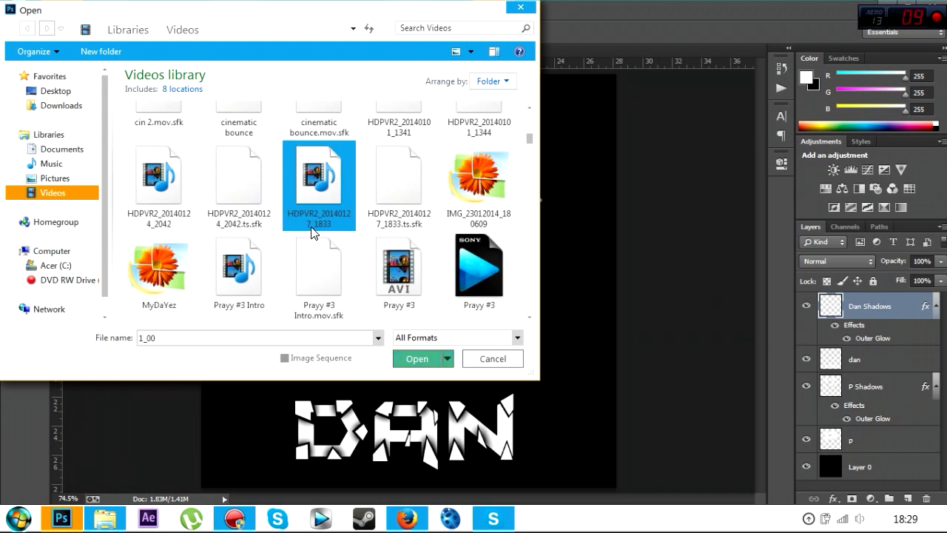
scroll(311, 232, down, 3)
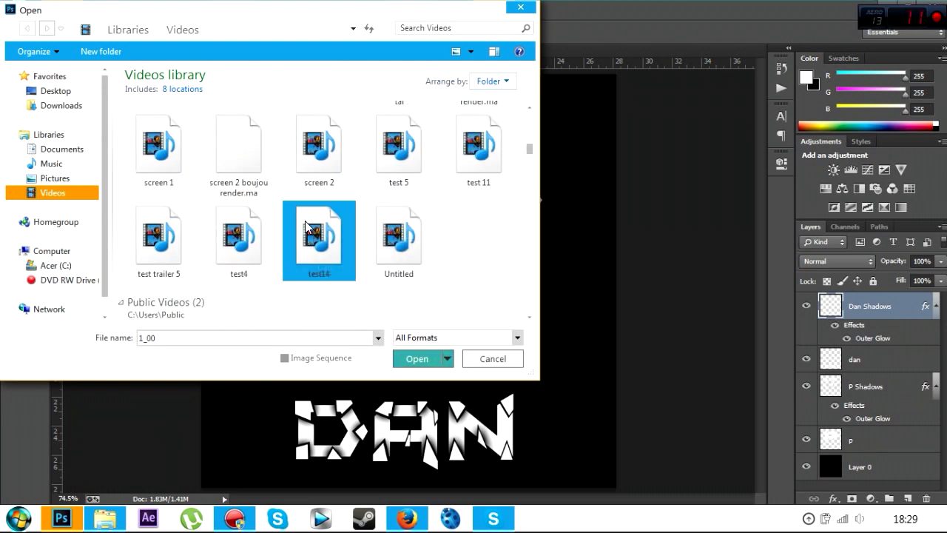
scroll(306, 227, down, 4)
scroll(305, 222, down, 1)
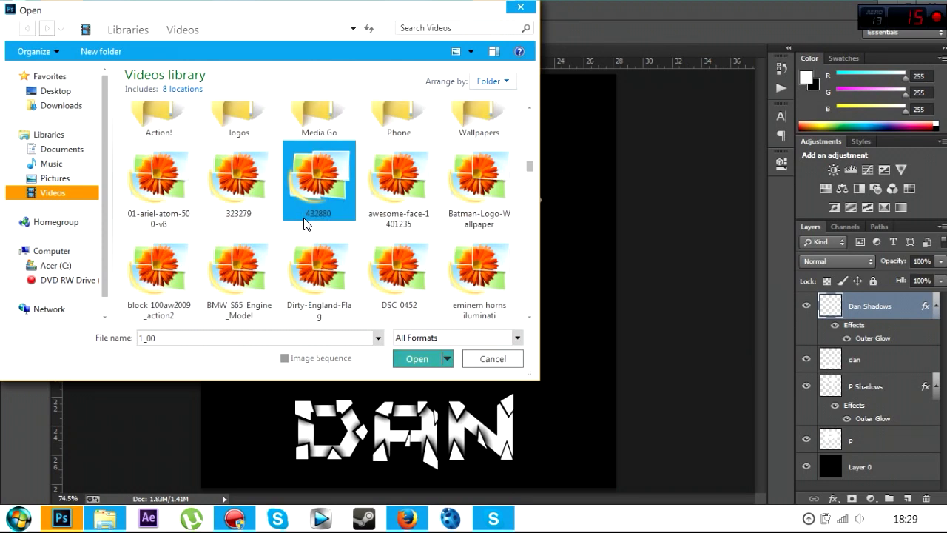
scroll(304, 219, down, 2)
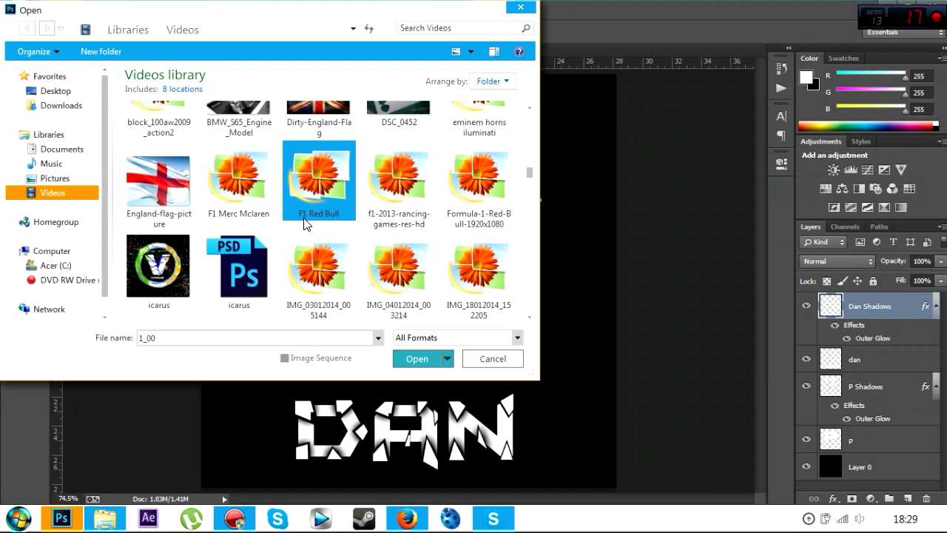
scroll(305, 224, down, 2)
scroll(305, 224, down, 1)
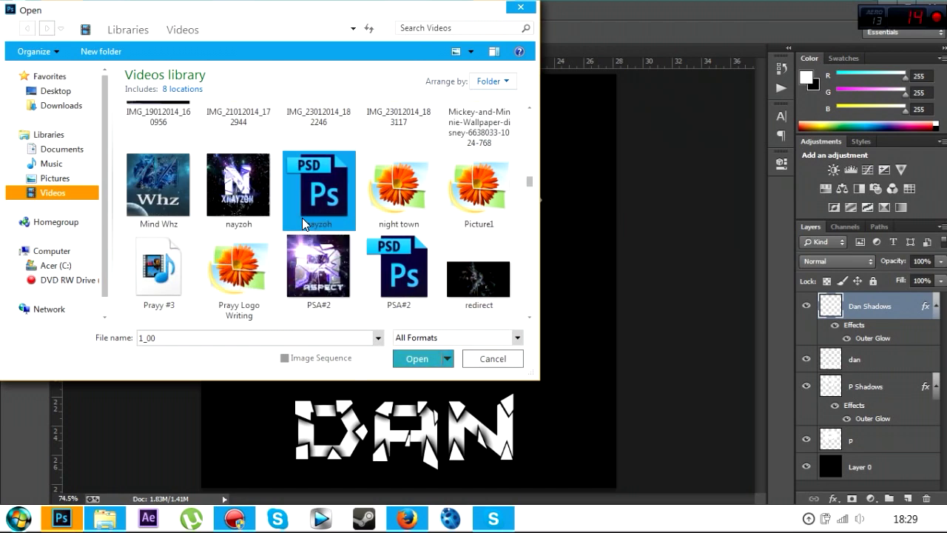
scroll(302, 218, down, 1)
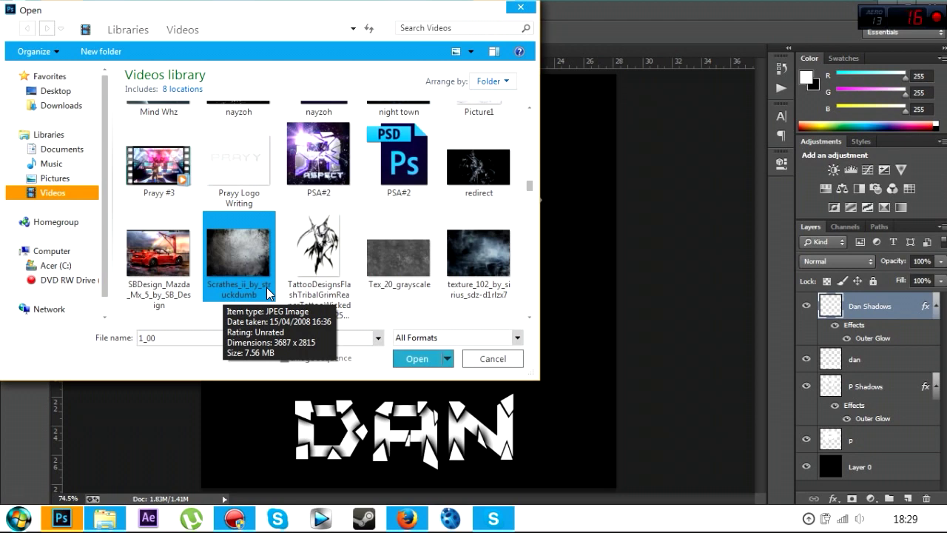
click(260, 268)
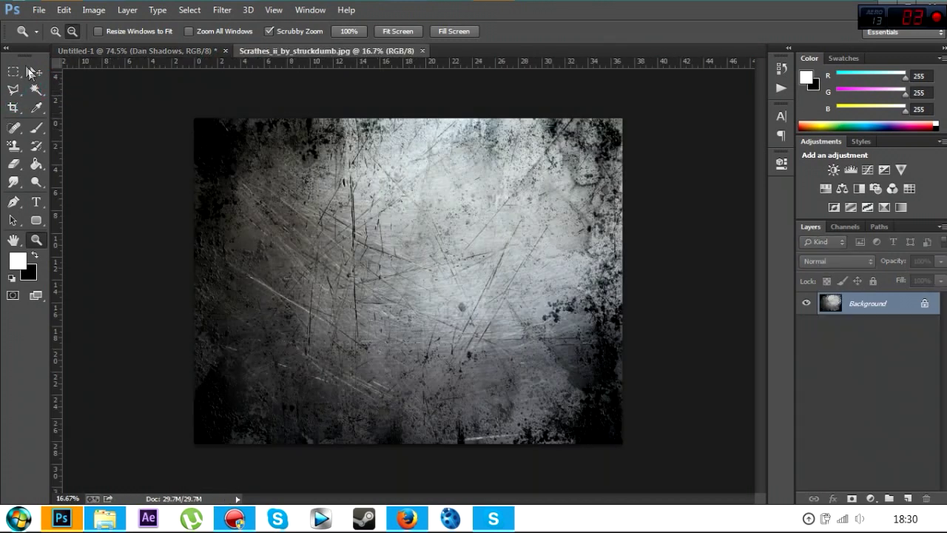
- Redock the tool panel and drag the scratch texture into the logo document
drag(27, 57, 30, 65)
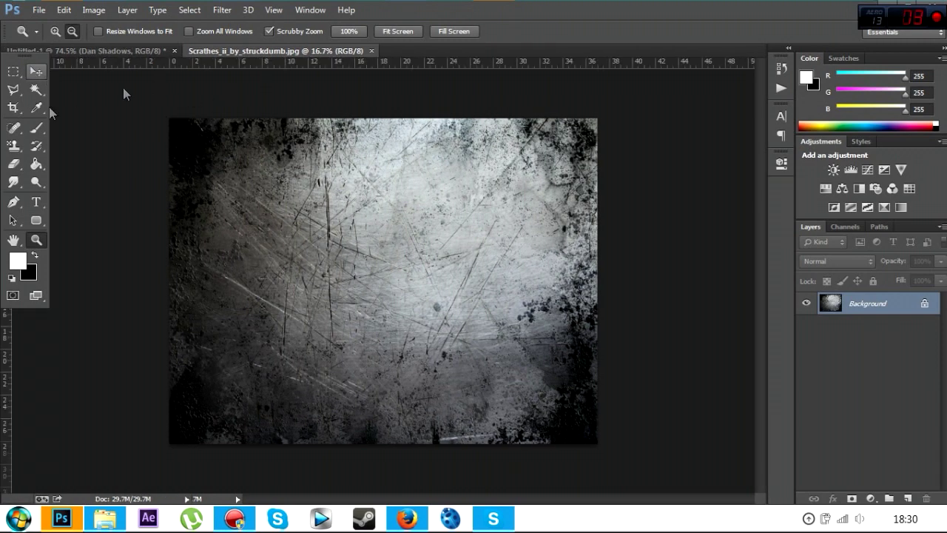
key(v)
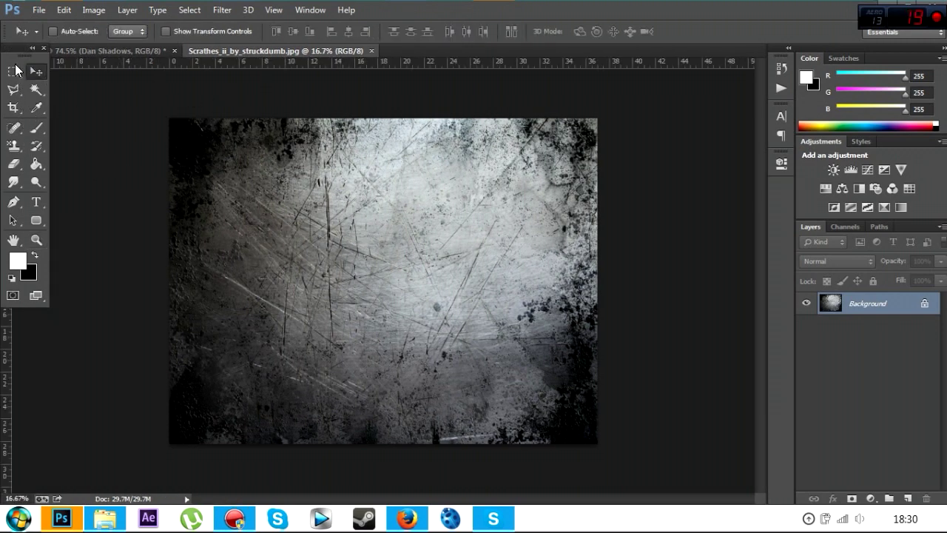
drag(21, 53, 6, 77)
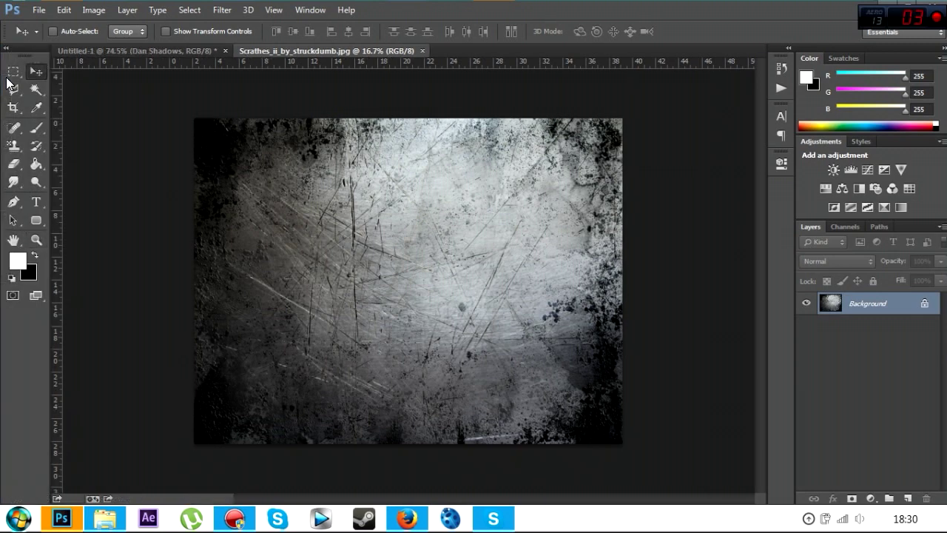
drag(264, 132, 411, 248)
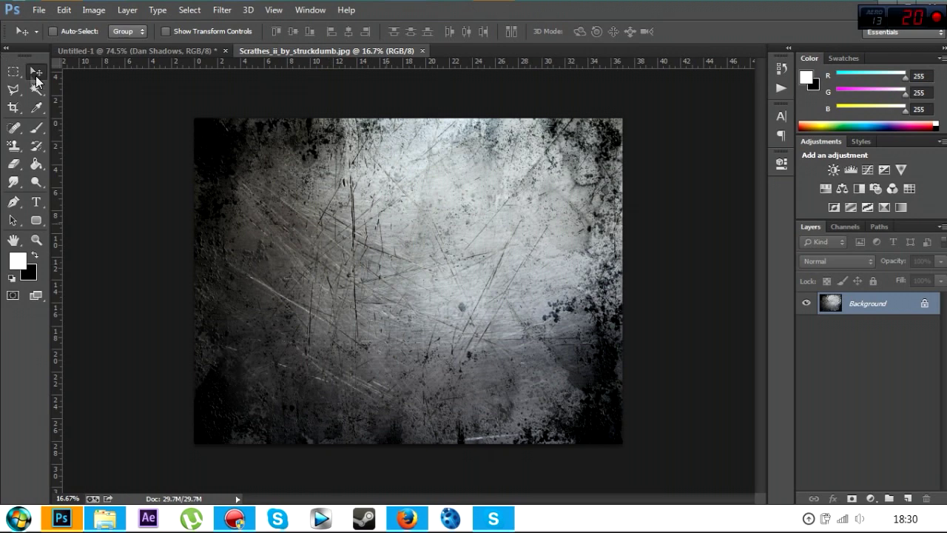
drag(270, 207, 451, 253)
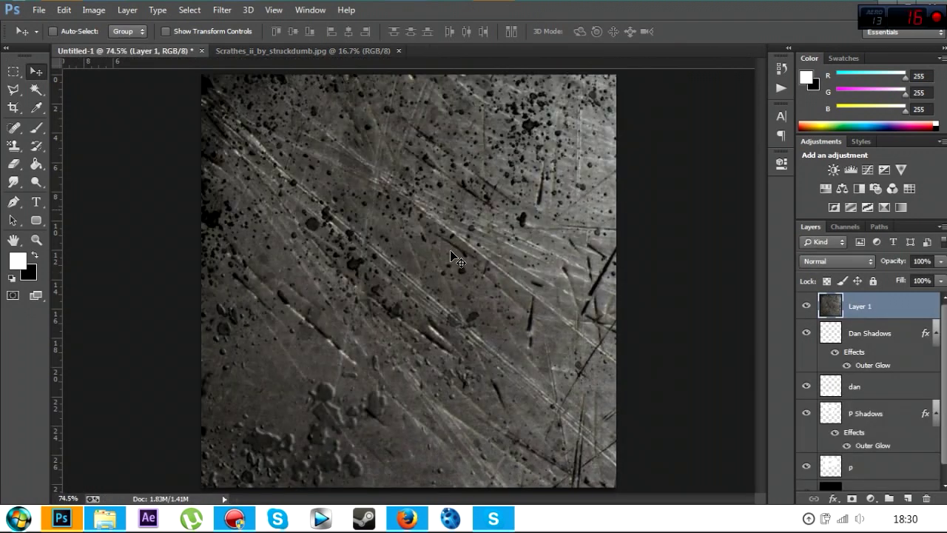
- Zoom out and scale the oversized texture down to roughly an eighth of its size
click(36, 240)
drag(148, 216, 111, 229)
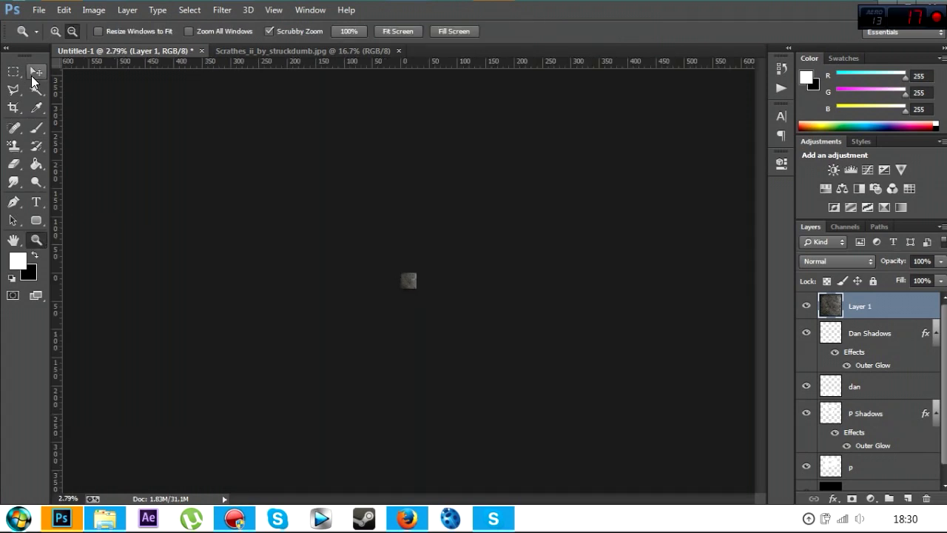
click(34, 77)
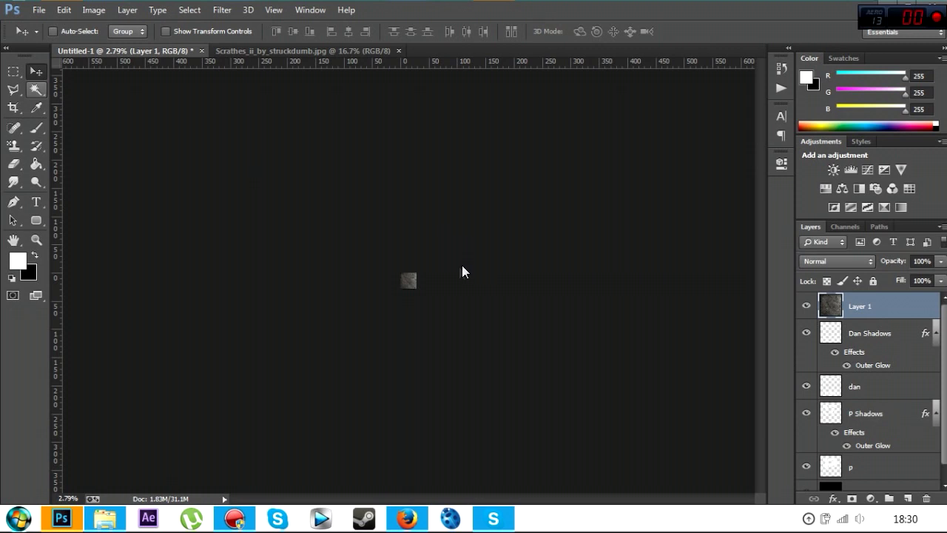
key(ctrl+t)
drag(396, 262, 404, 274)
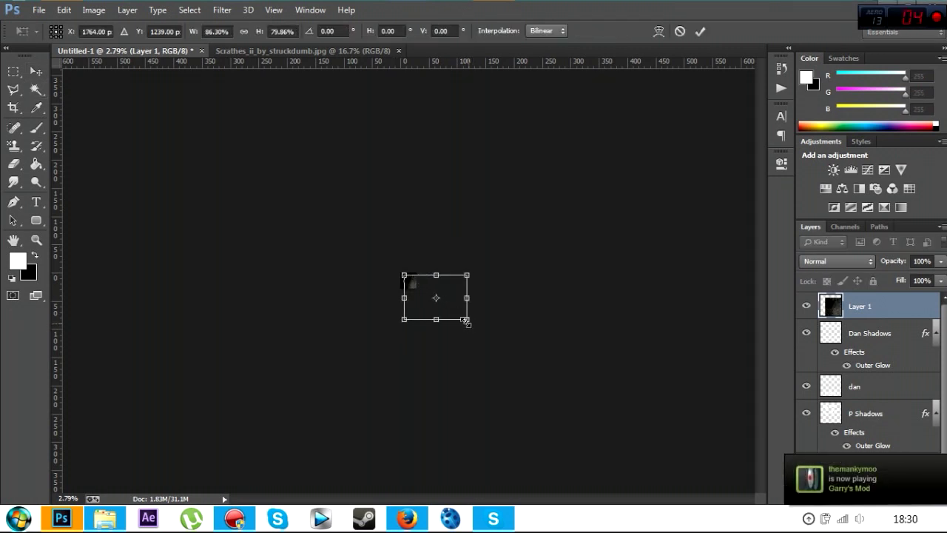
drag(466, 321, 413, 286)
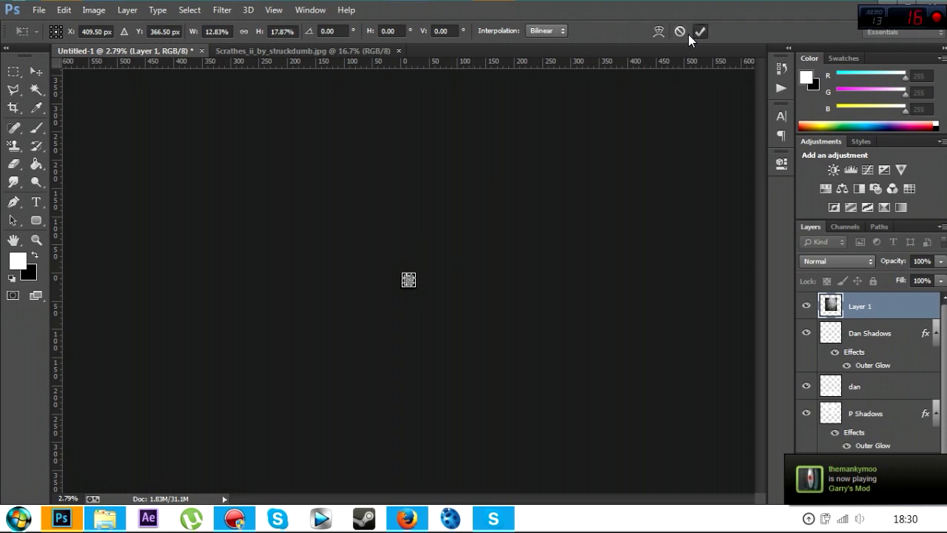
click(36, 239)
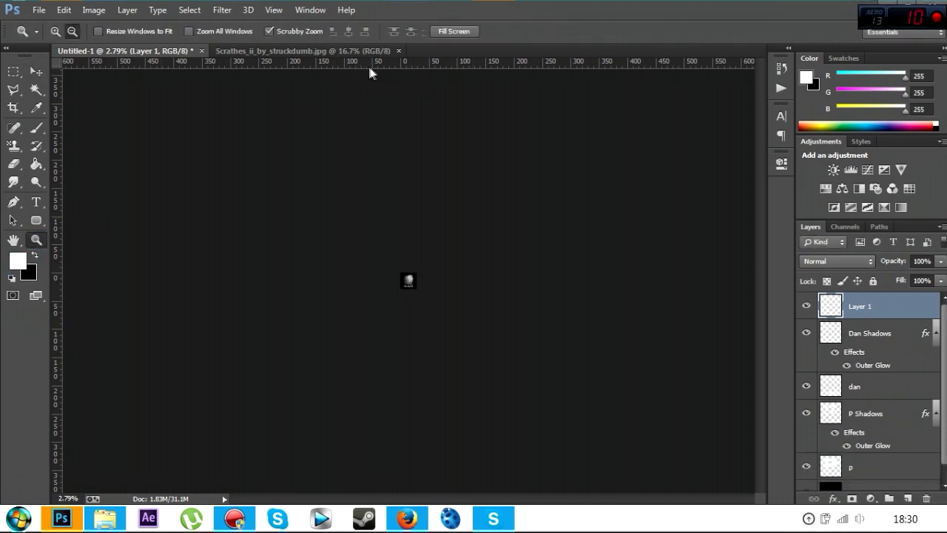
- Stretch the texture to about 156% by 139% so it covers most of the canvas
click(398, 31)
click(35, 71)
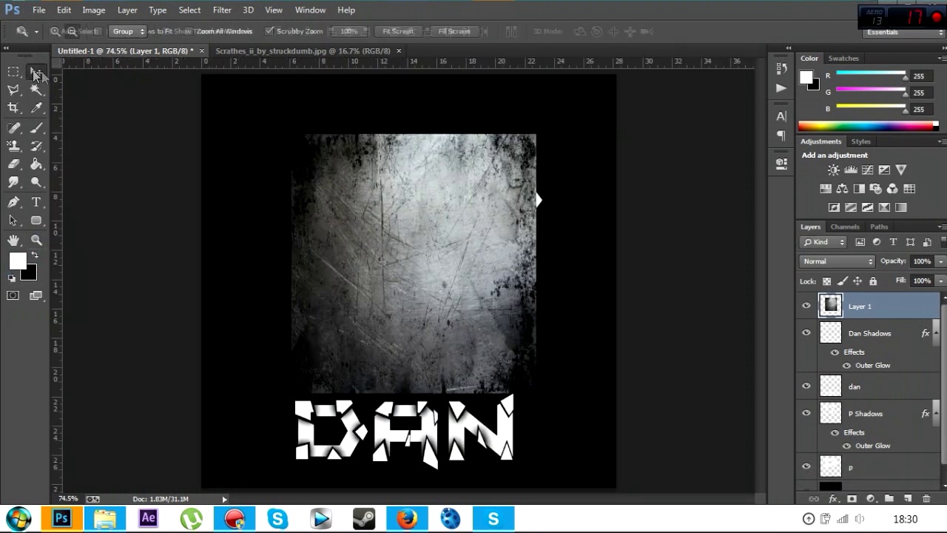
drag(410, 252, 413, 252)
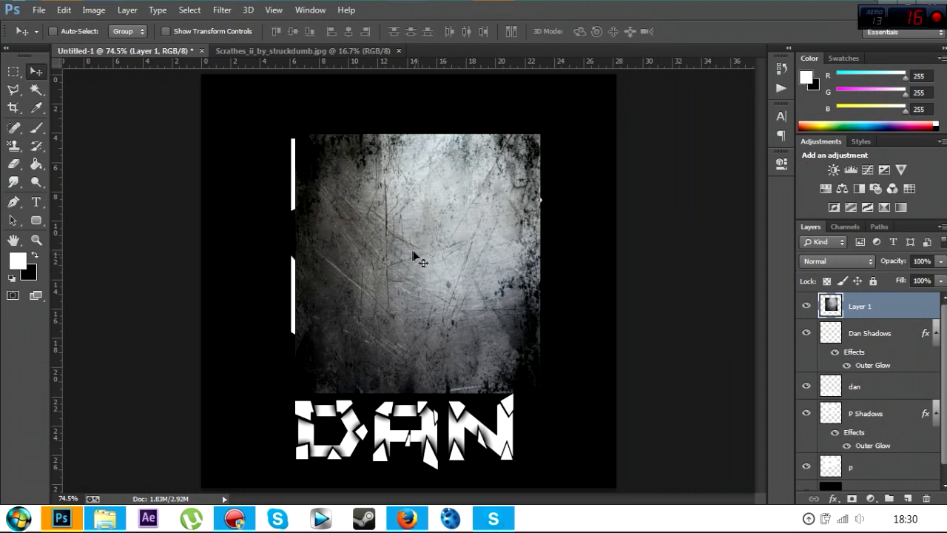
key(ctrl+t)
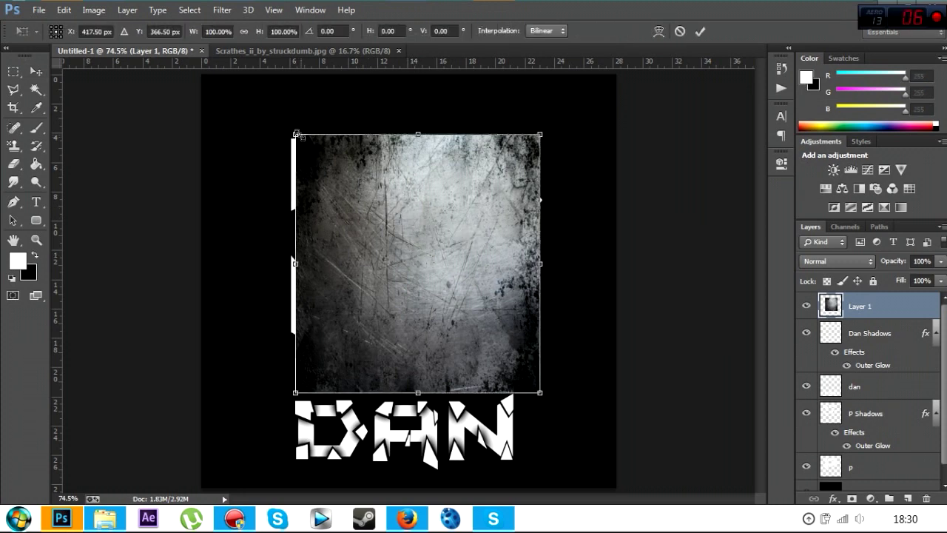
drag(293, 131, 254, 107)
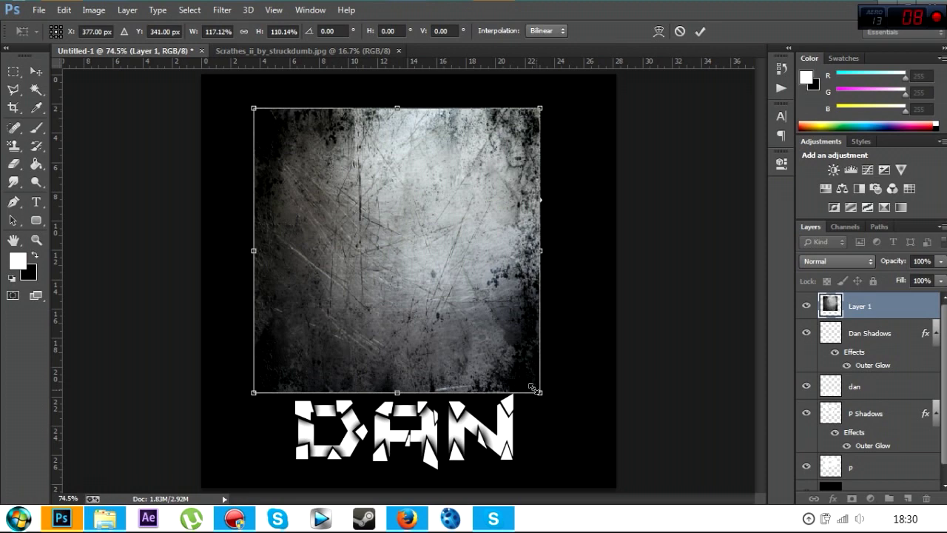
drag(541, 397, 577, 448)
drag(254, 275, 220, 278)
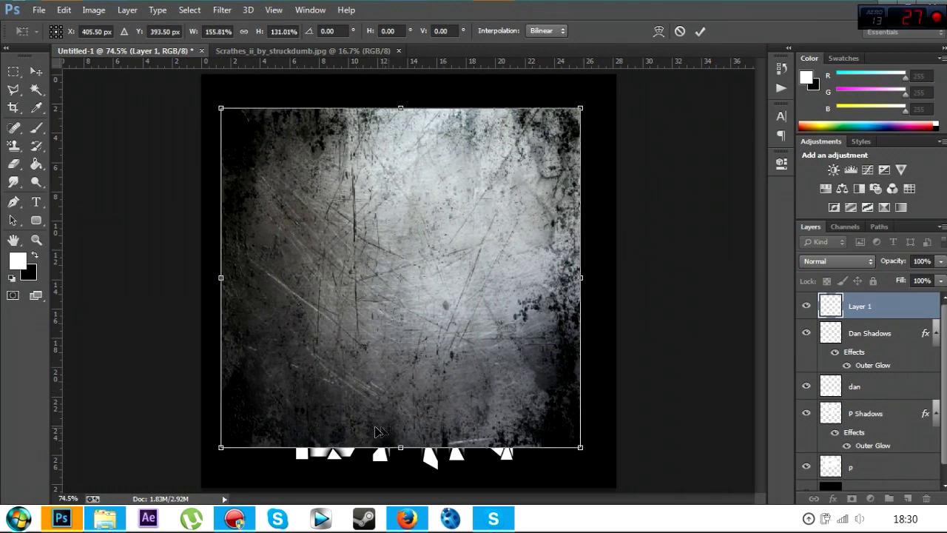
drag(585, 278, 610, 277)
drag(412, 460, 412, 468)
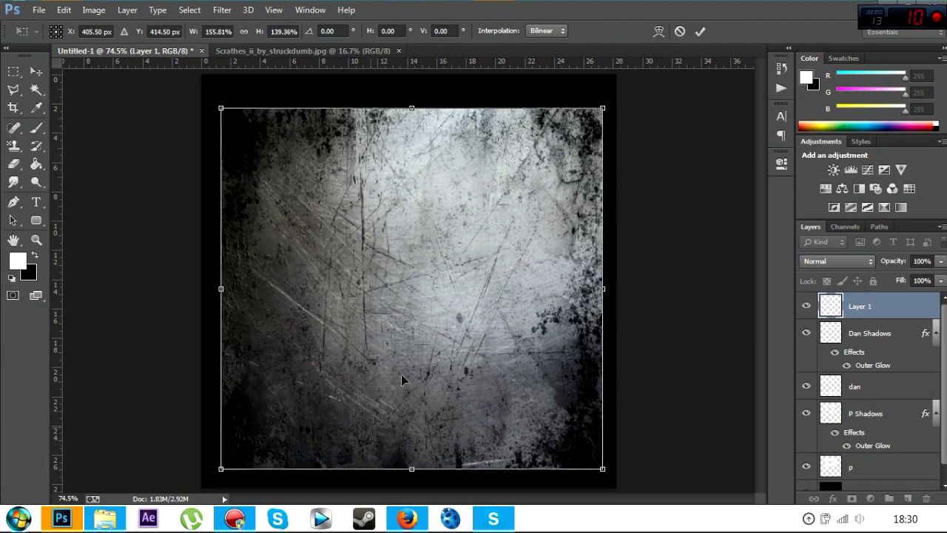
click(693, 33)
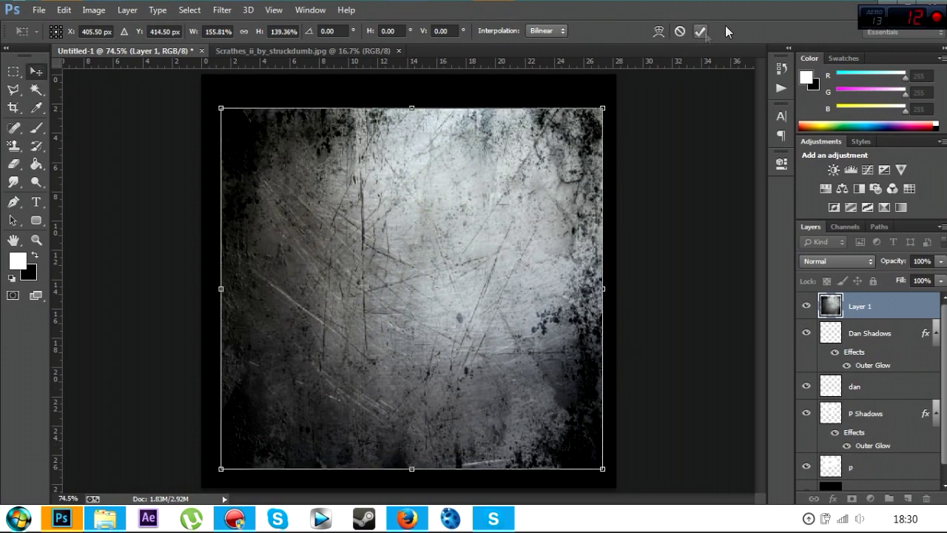
- Set Layer 1 to Multiply blending, after trying Overlay, and move it up over the P
click(819, 262)
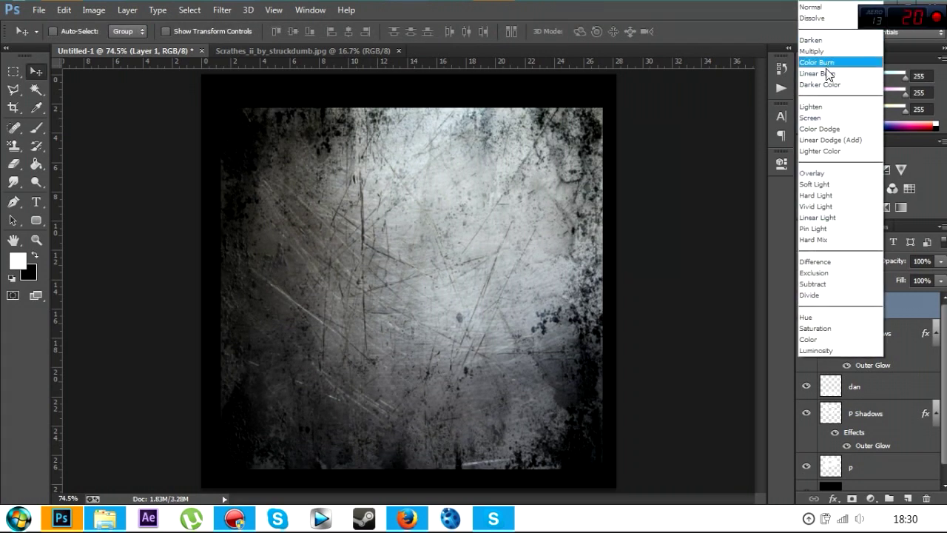
click(828, 173)
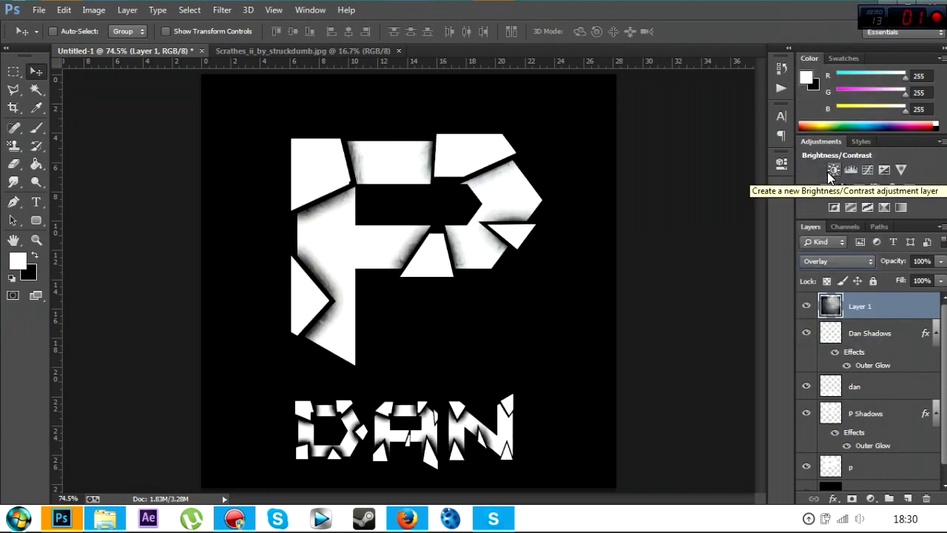
click(820, 262)
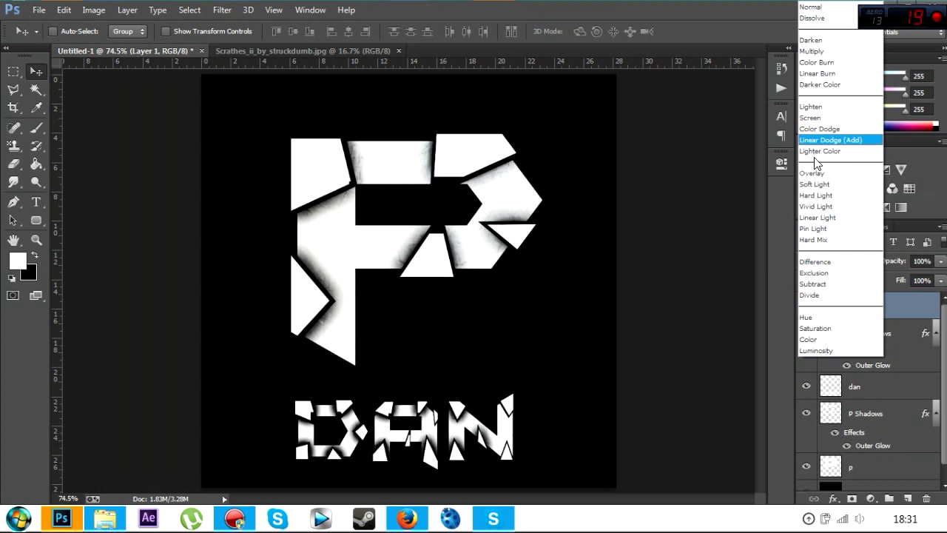
click(814, 52)
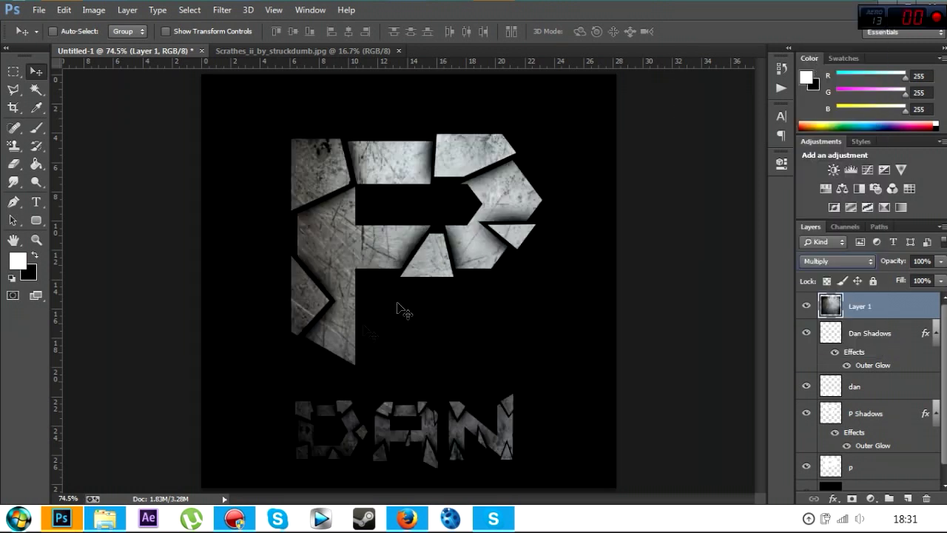
drag(359, 338, 395, 241)
- Return to the logo document, pasting and then undoing the white shard layer
click(308, 50)
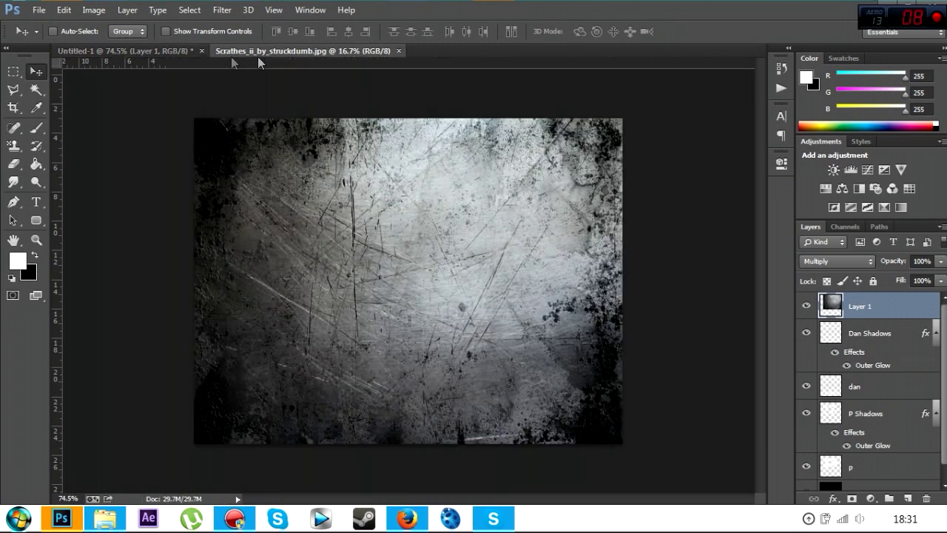
click(163, 53)
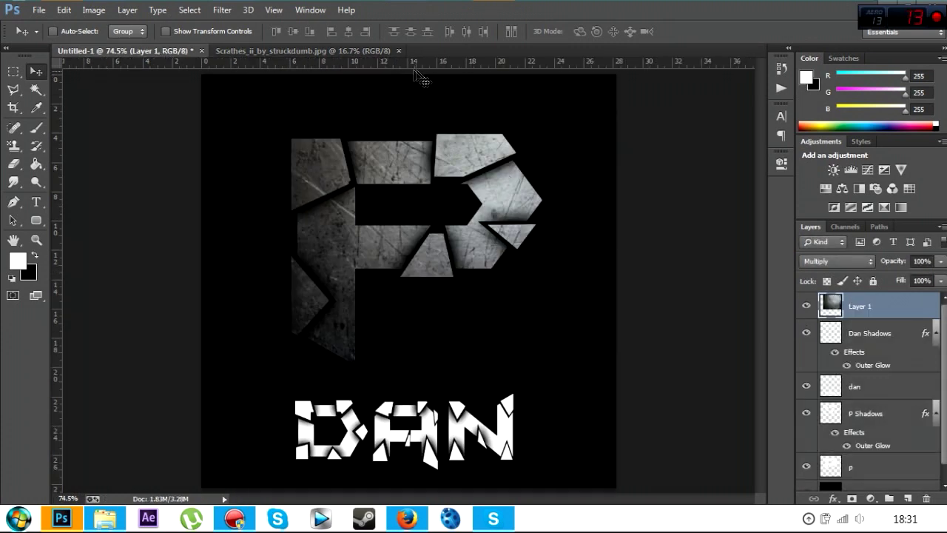
key(ctrl+v)
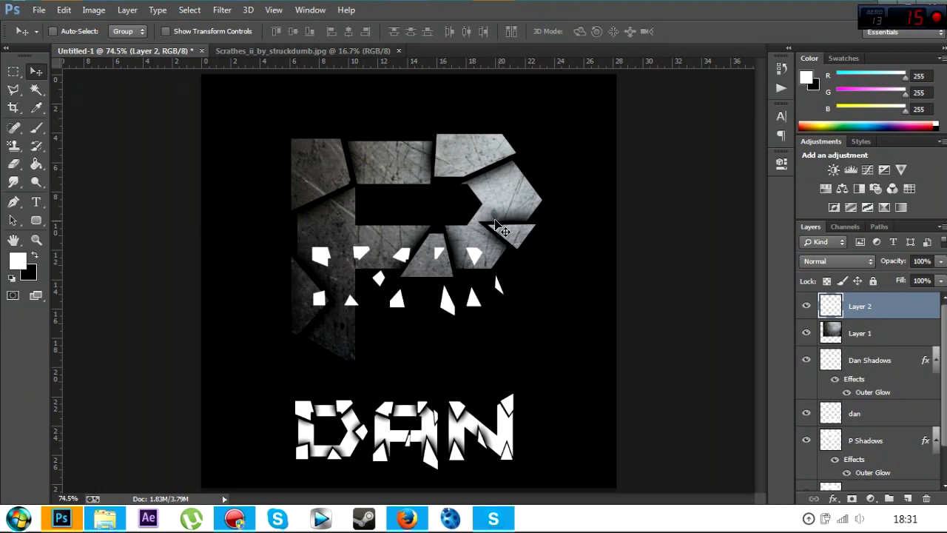
key(ctrl+z)
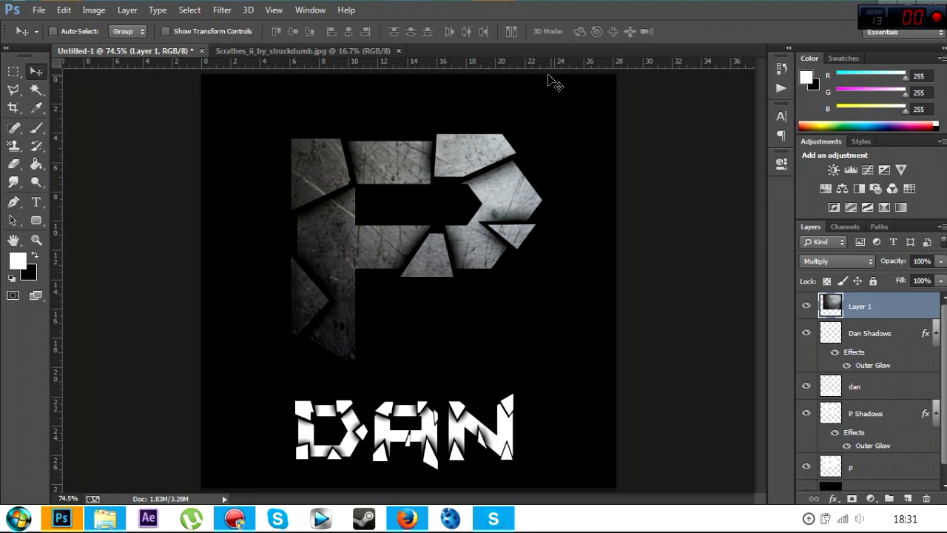
key(ctrl+z)
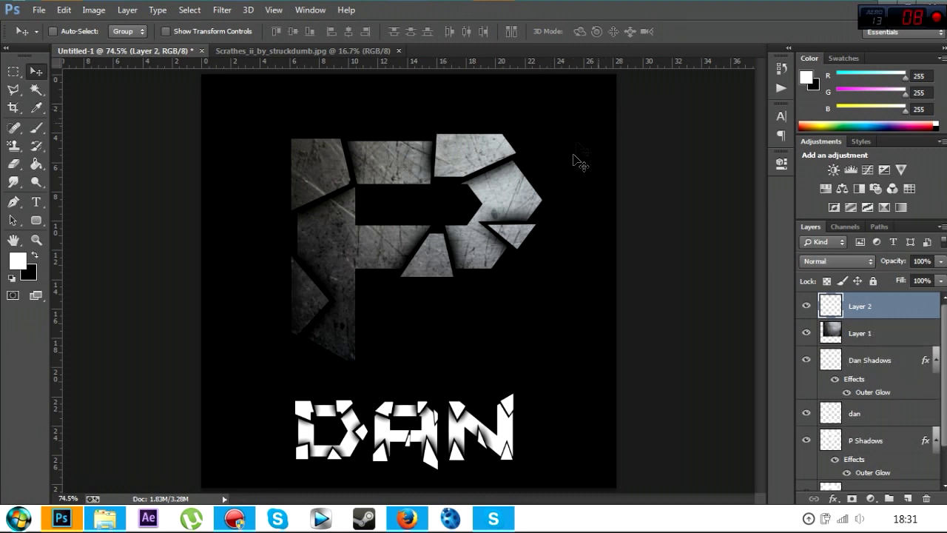
key(ctrl+z)
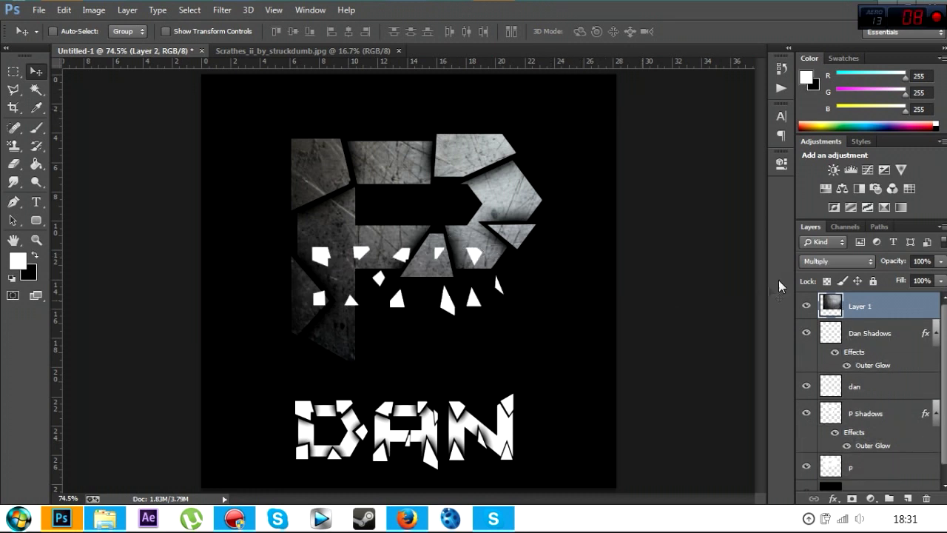
- Duplicate Layer 1 and drag the copy down over the DAN lettering
right_click(861, 306)
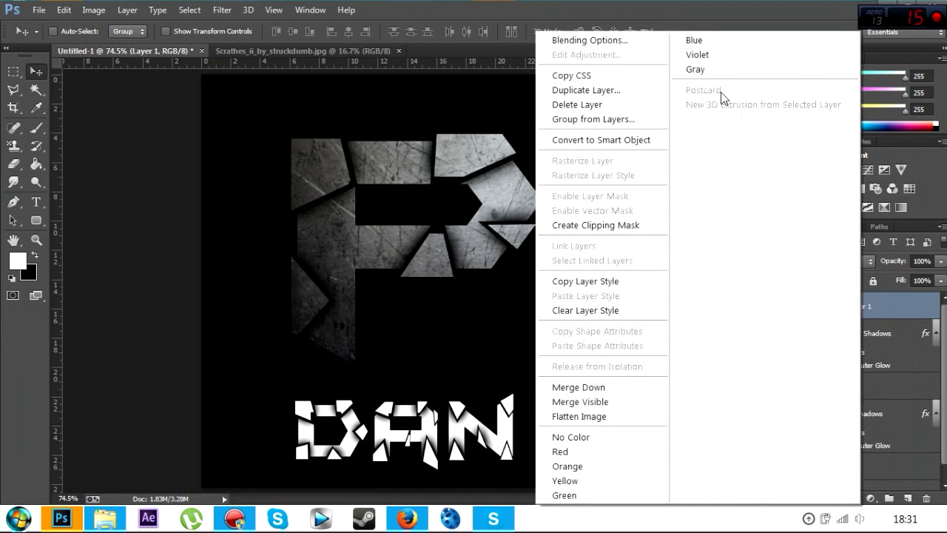
click(614, 90)
click(592, 157)
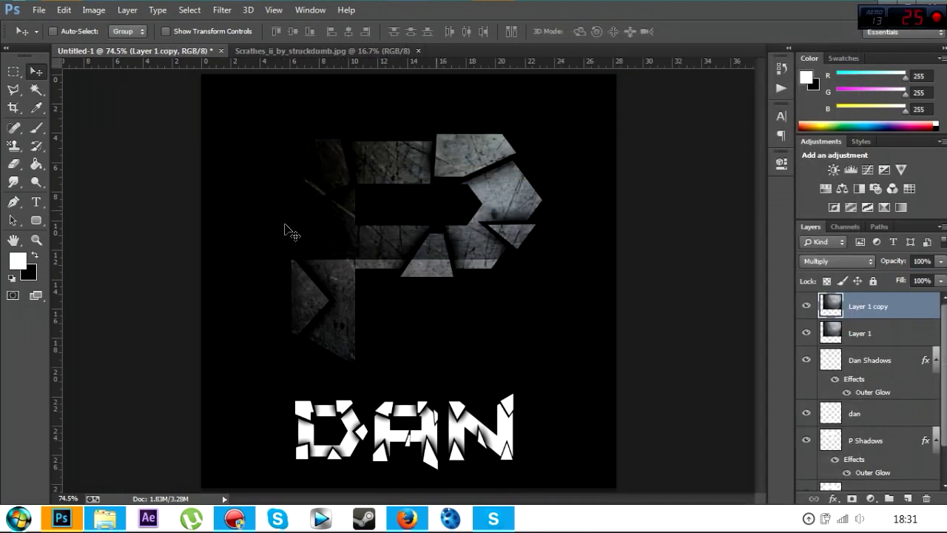
drag(283, 229, 363, 492)
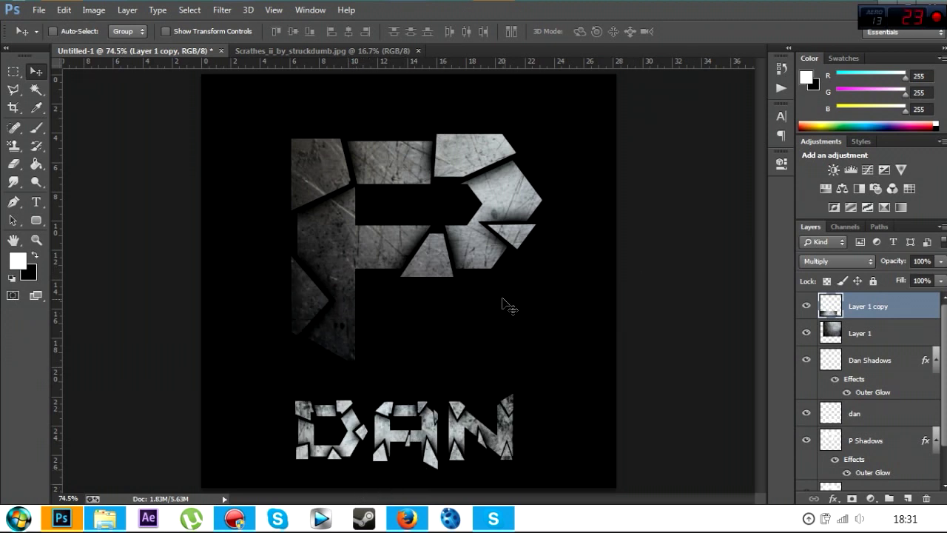
- Open redirect.jpg from Pictures and drag it onto the logo canvas as Layer 2
click(39, 10)
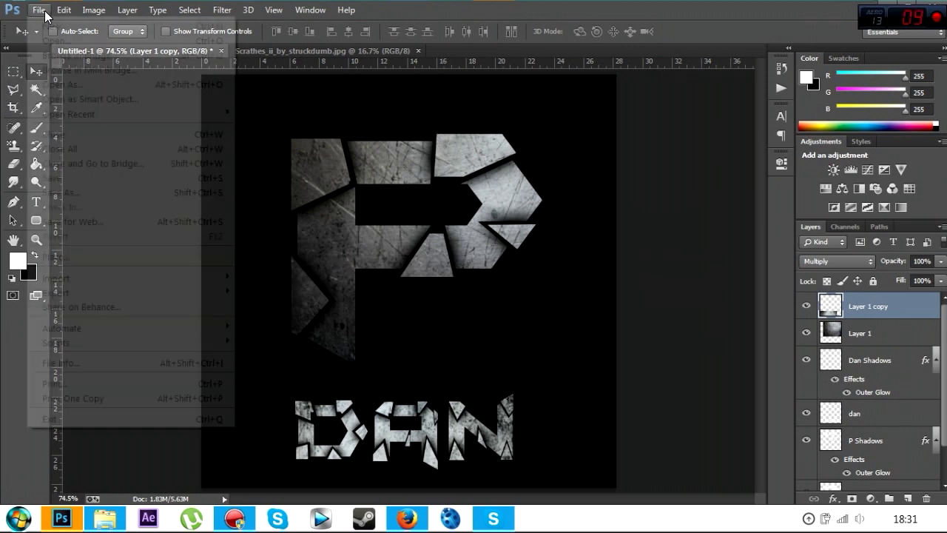
click(58, 41)
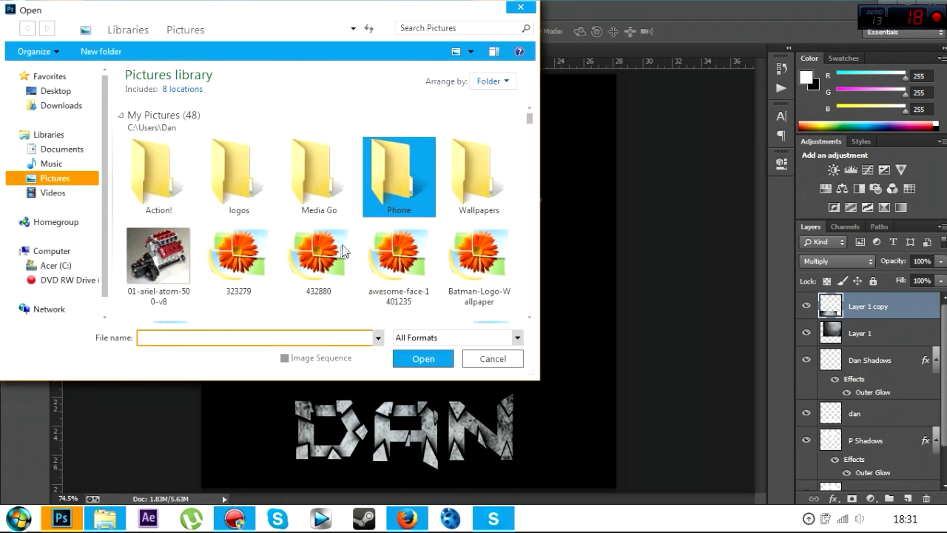
click(323, 260)
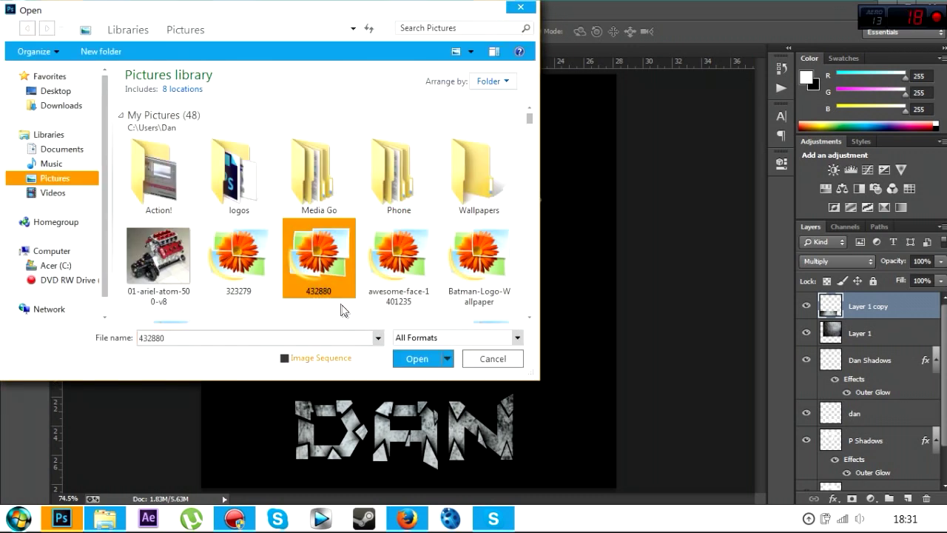
key(r)
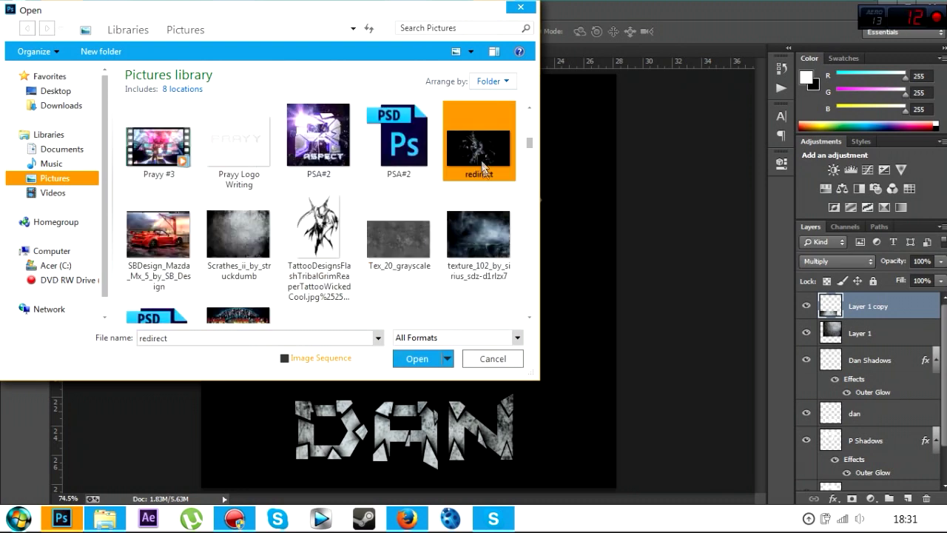
click(414, 357)
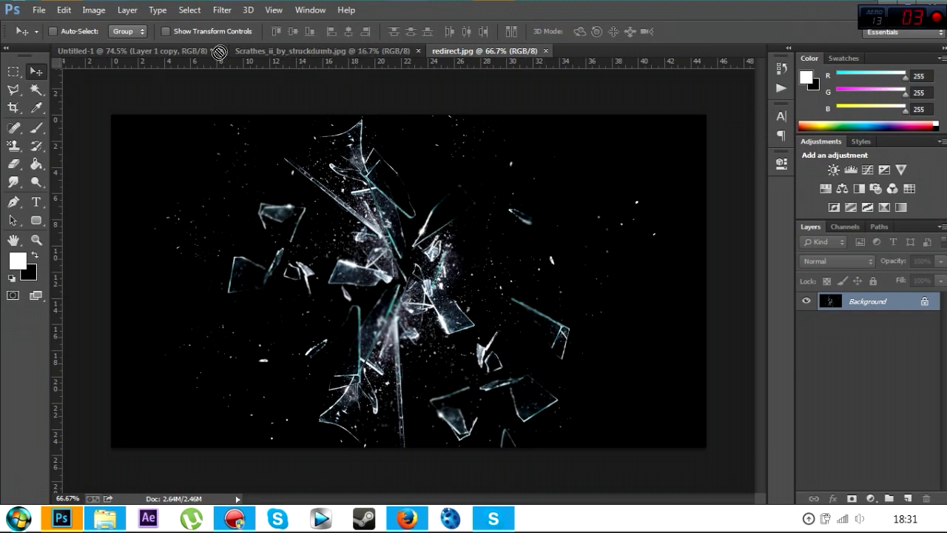
click(181, 50)
drag(181, 51, 370, 213)
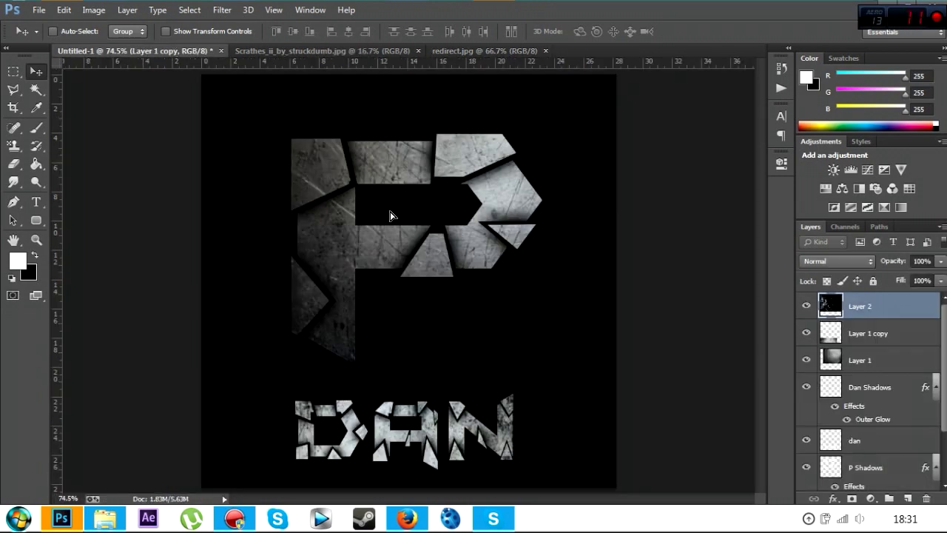
- Zoom out and shrink the broken-glass layer from its top-left and bottom-right corners
click(37, 239)
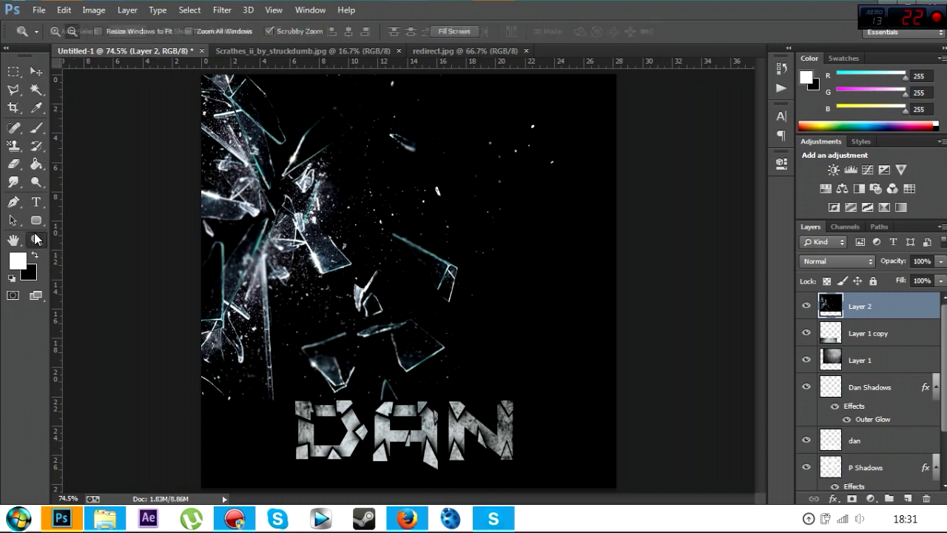
alt+click(281, 196)
alt+click(320, 208)
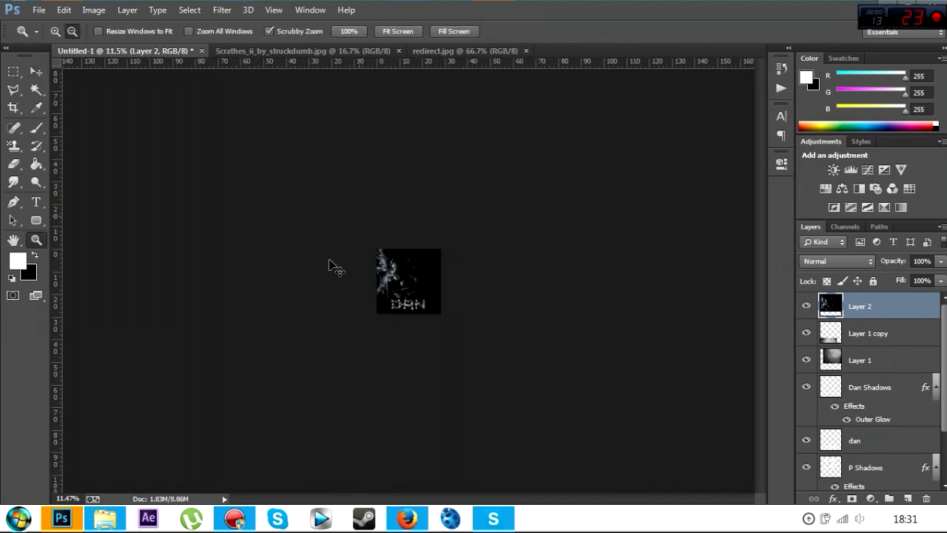
key(ctrl+t)
drag(335, 243, 385, 259)
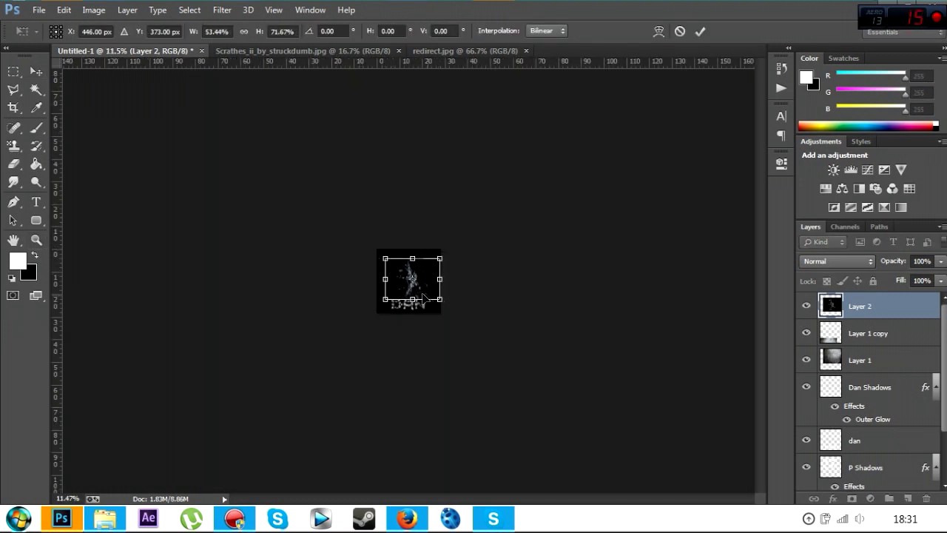
drag(438, 299, 429, 288)
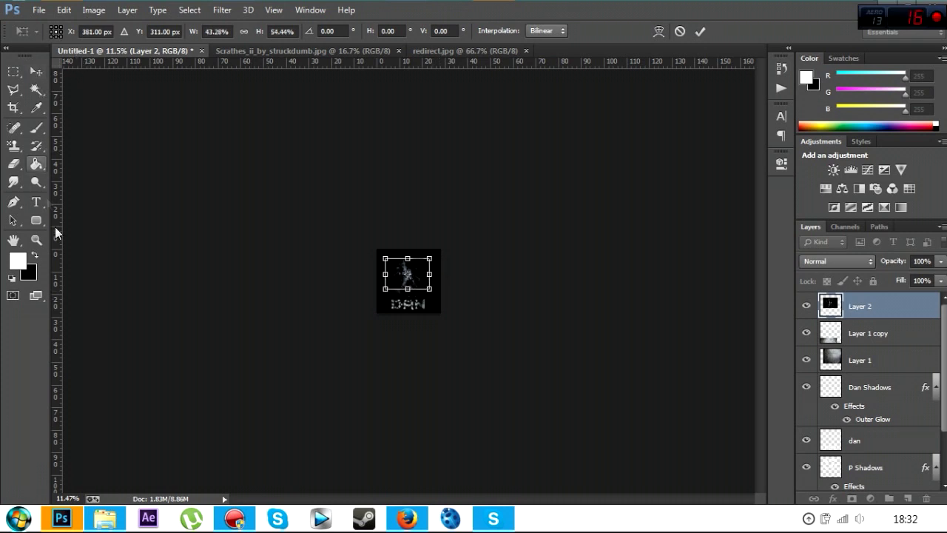
key(z)
click(342, 179)
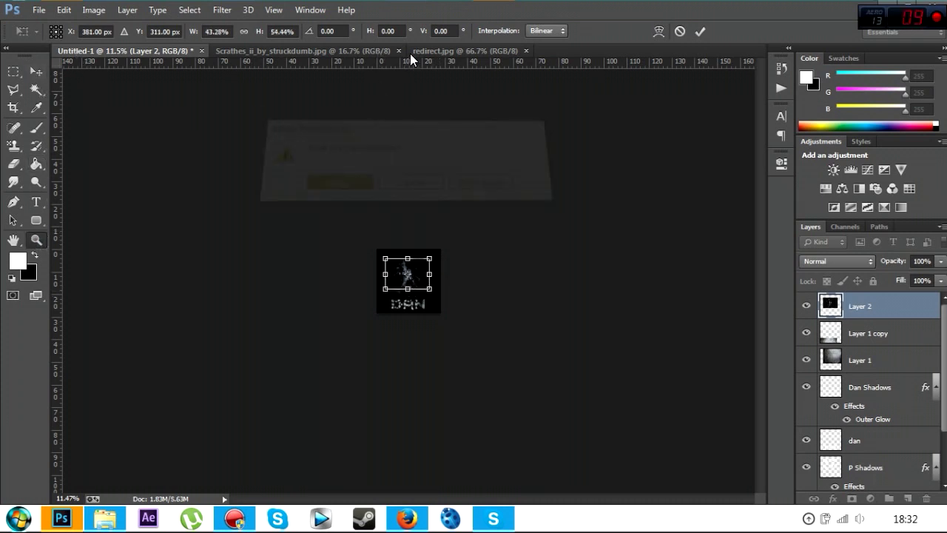
- Move the glass layer down slightly and stretch it taller and wider across the canvas
click(410, 33)
key(v)
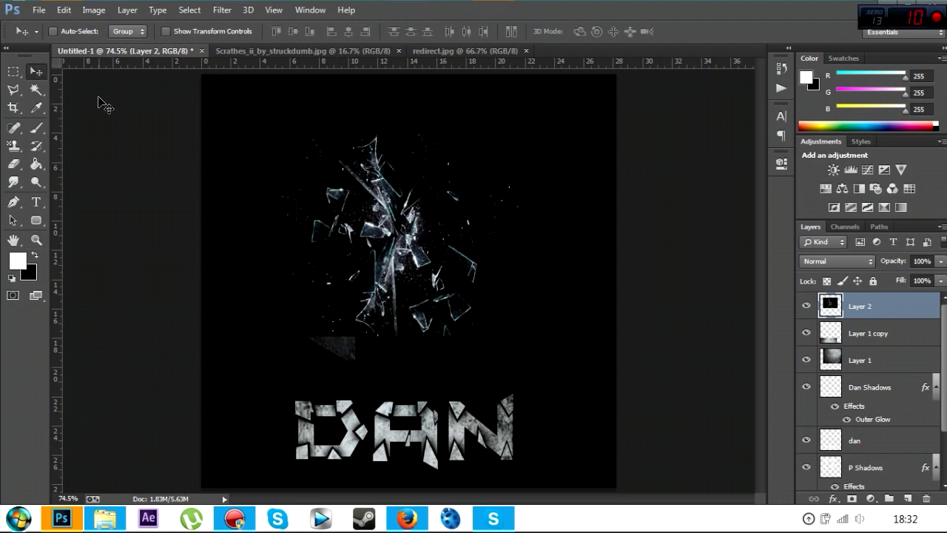
mouse_move(374, 244)
mouse_down()
mouse_move(369, 273)
mouse_move(378, 245)
mouse_up()
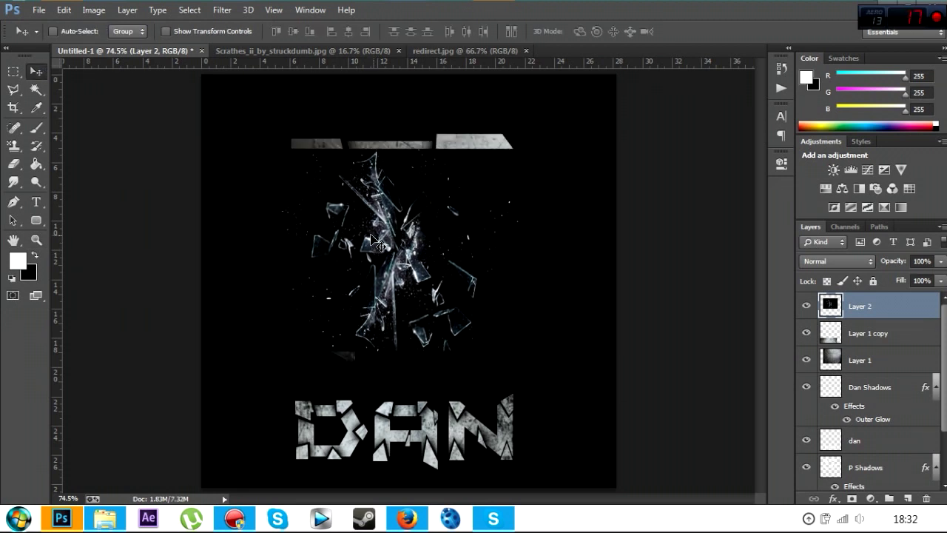
key(ctrl+t)
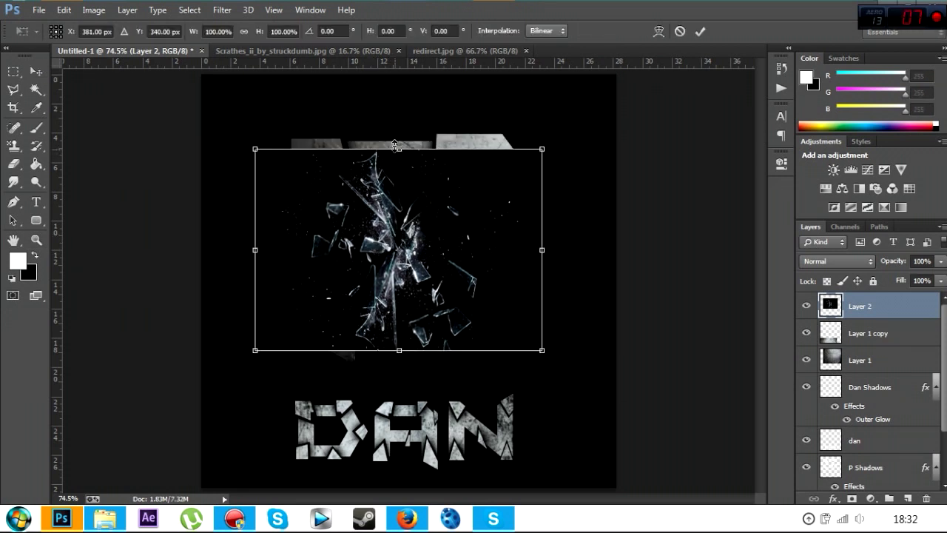
drag(396, 146, 396, 120)
drag(400, 351, 400, 368)
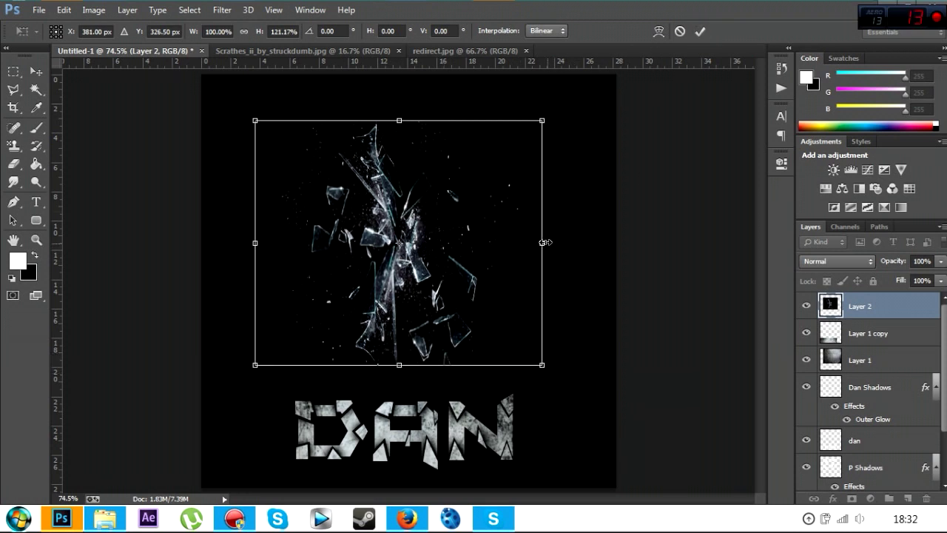
drag(545, 242, 575, 244)
drag(247, 242, 229, 242)
click(697, 32)
- Set Layer 2's blending mode to Screen and nudge the shards up and left
click(846, 267)
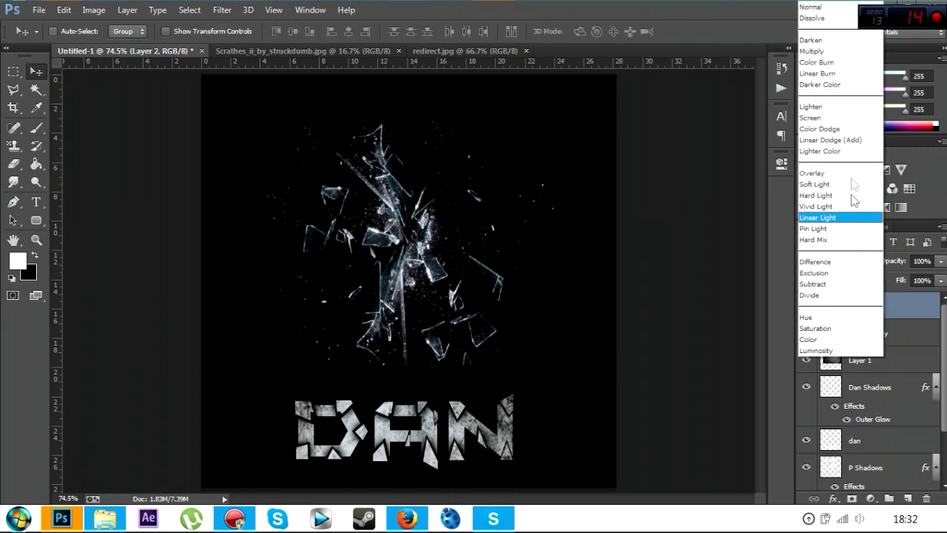
click(835, 105)
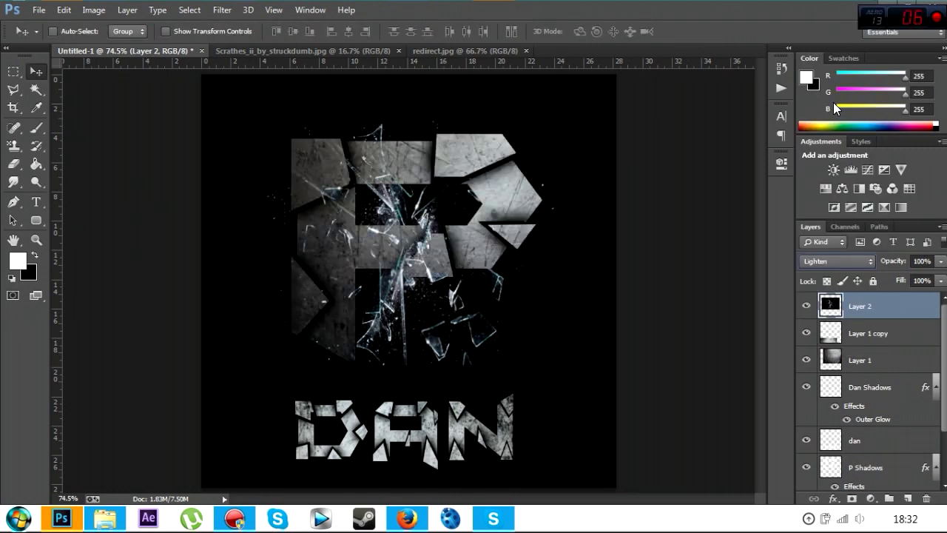
key(Down)
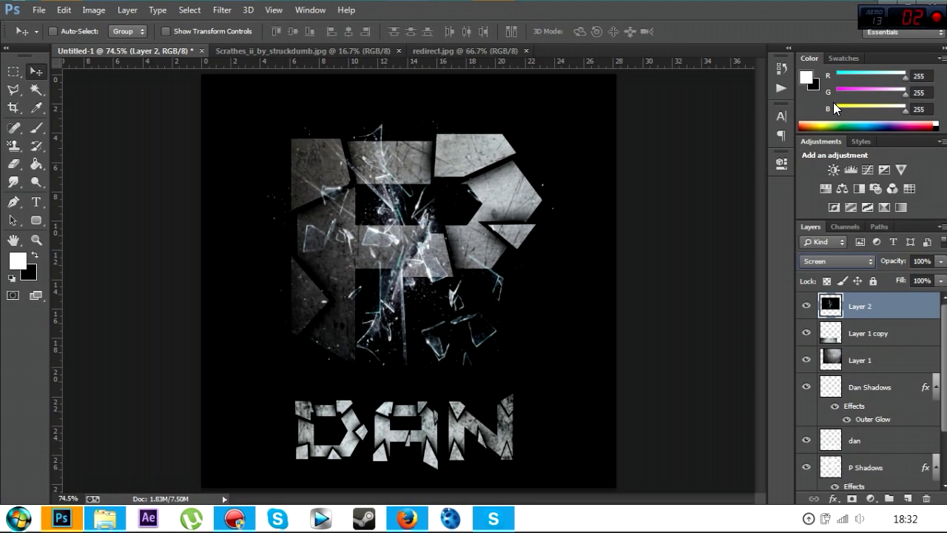
drag(435, 198, 427, 186)
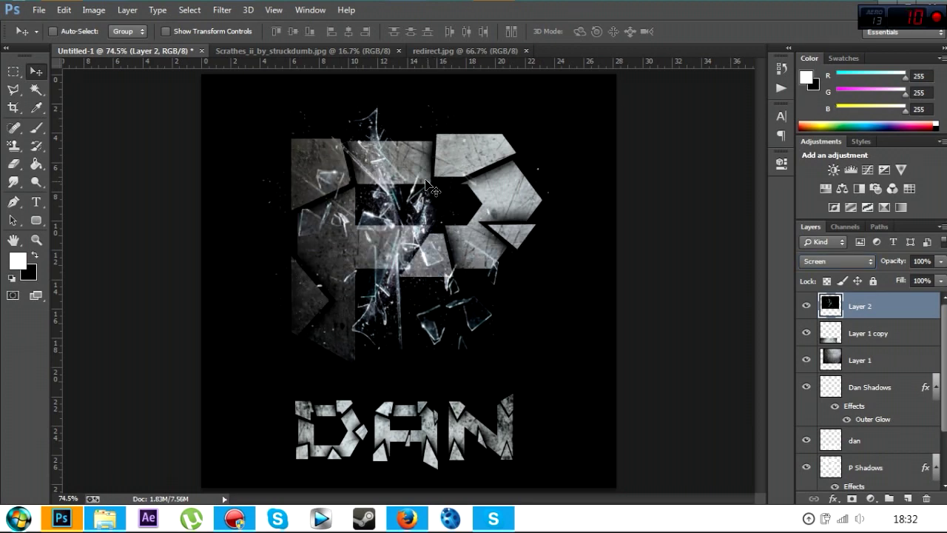
- Enlarge the glass to about 119% × 128%, settle it over the P, and set 75% opacity
key(ctrl+t)
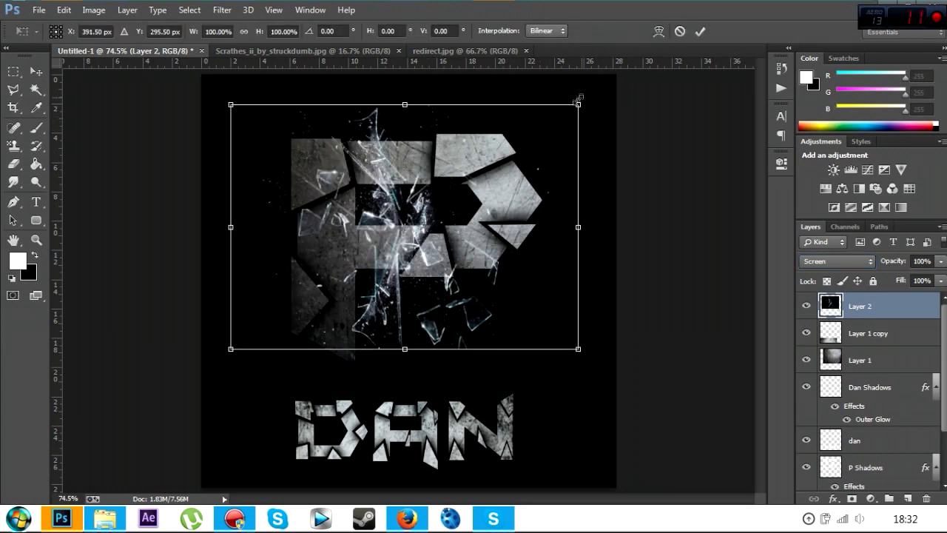
drag(579, 99, 616, 75)
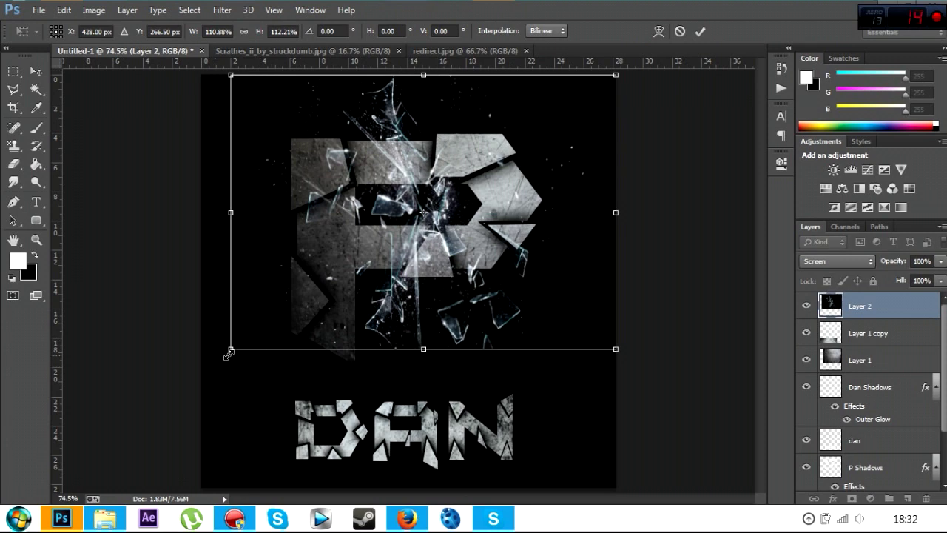
drag(228, 356, 197, 420)
drag(420, 407, 420, 387)
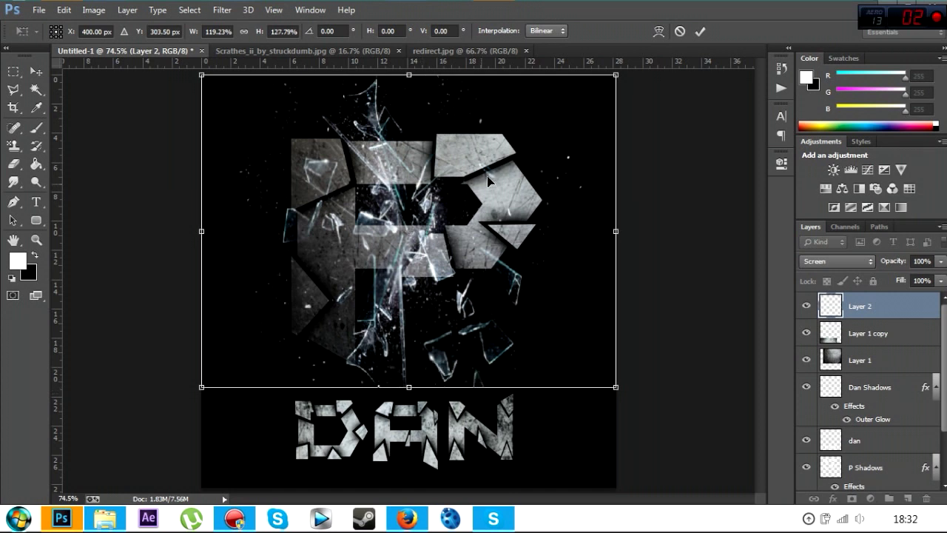
drag(486, 185, 486, 190)
drag(938, 277, 923, 279)
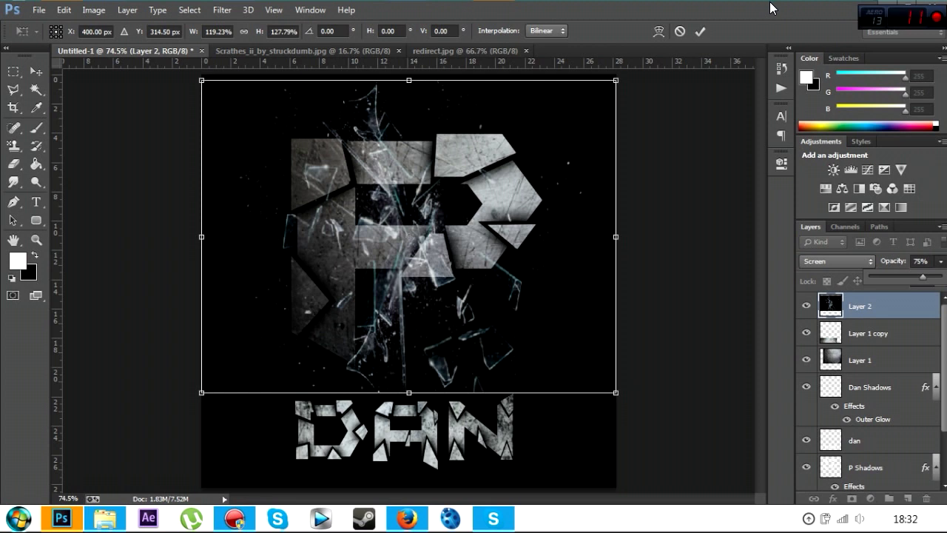
click(700, 31)
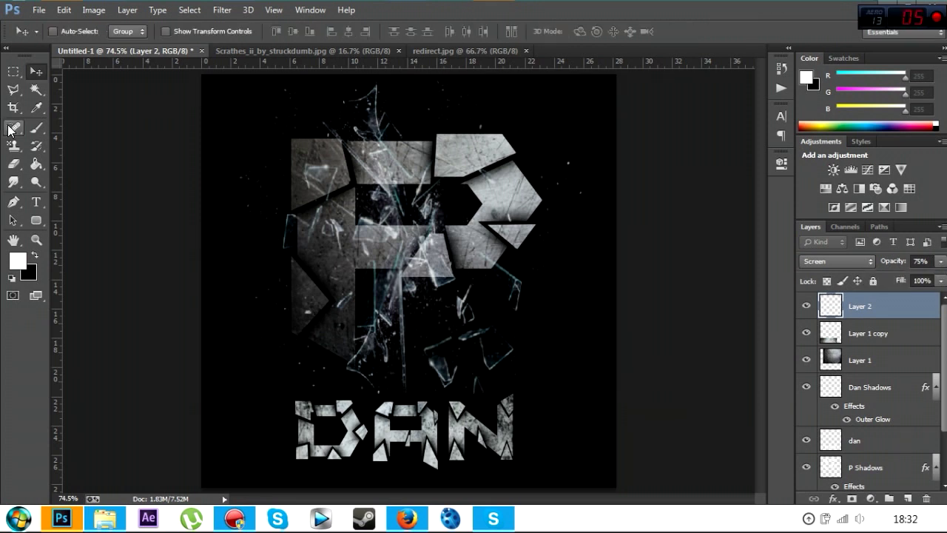
- Erase stray glass near the canvas edges with a 132 px, 0%-hardness soft eraser
click(9, 166)
click(69, 35)
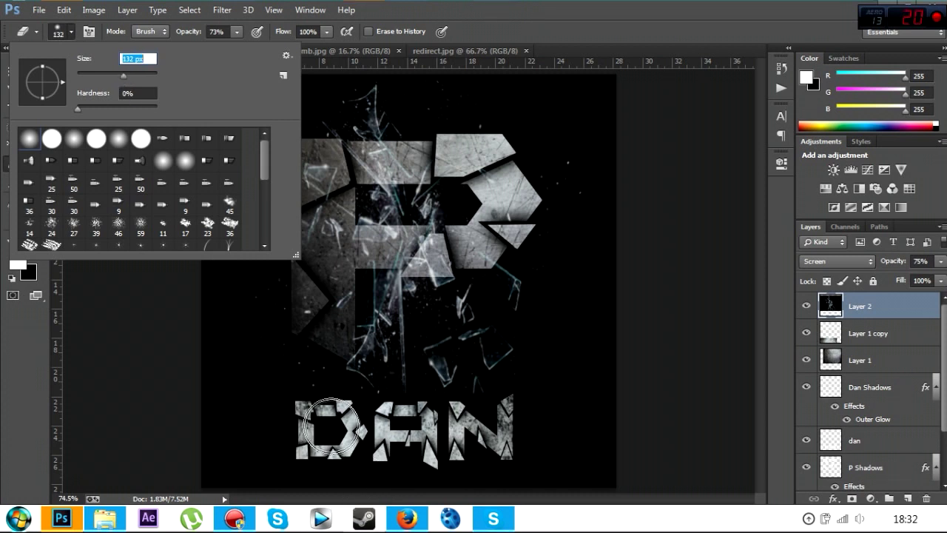
click(380, 432)
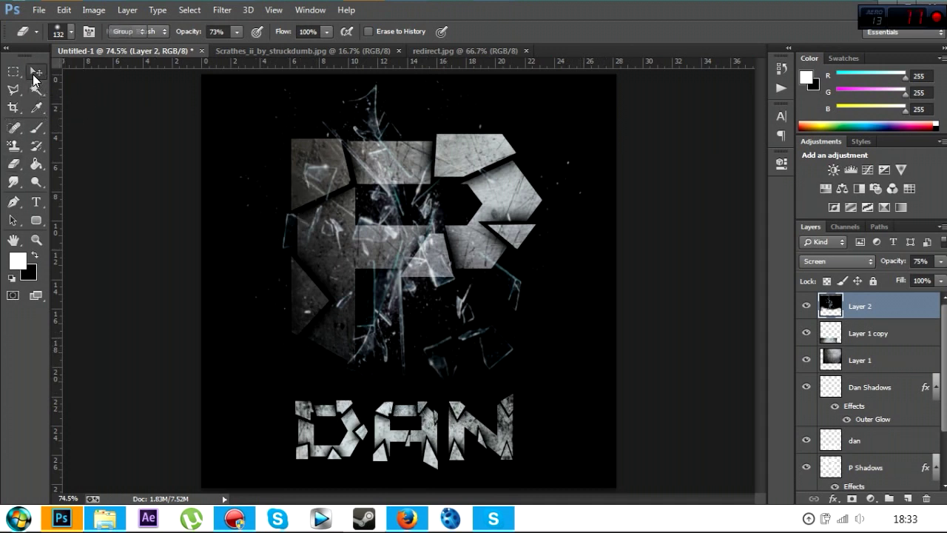
click(35, 74)
- Duplicate Layer 2 as Layer 2 copy and shift it down toward DAN
right_click(902, 305)
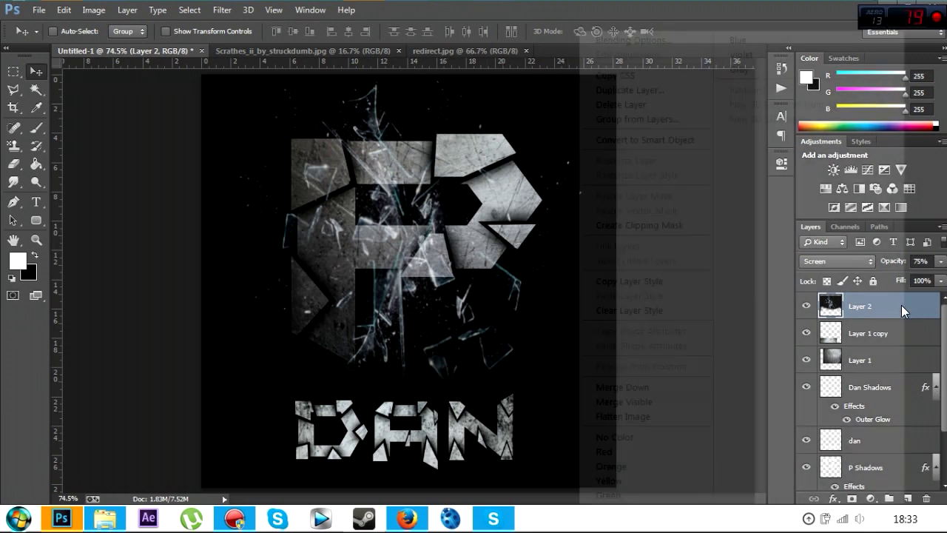
click(652, 89)
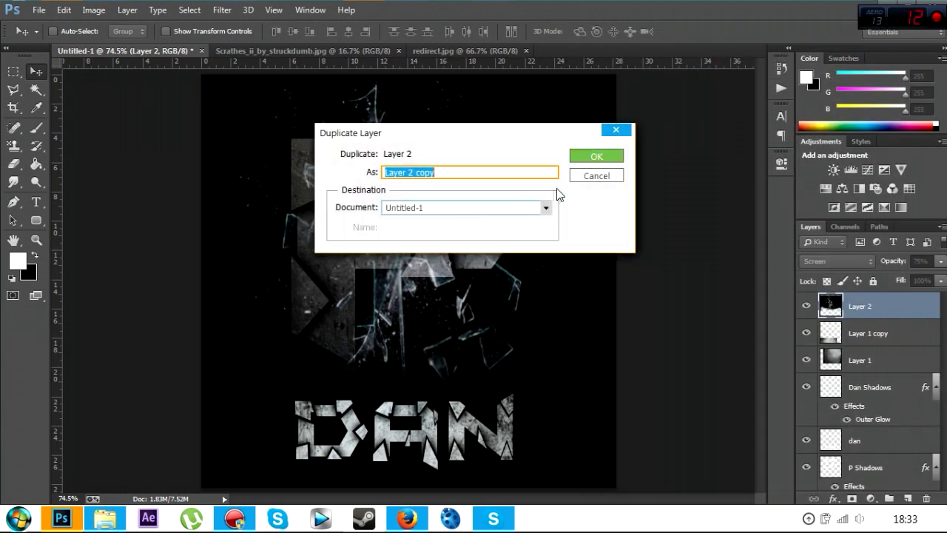
click(596, 156)
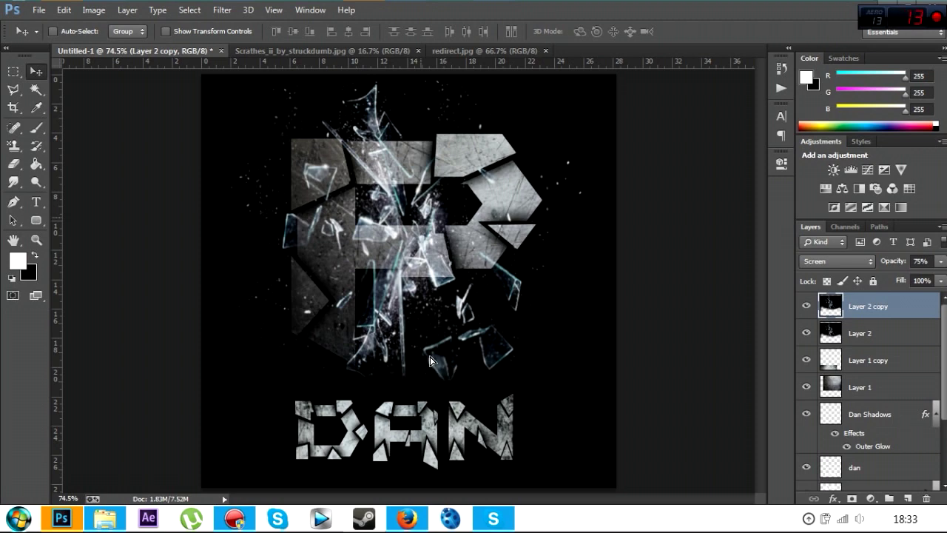
drag(430, 362, 428, 310)
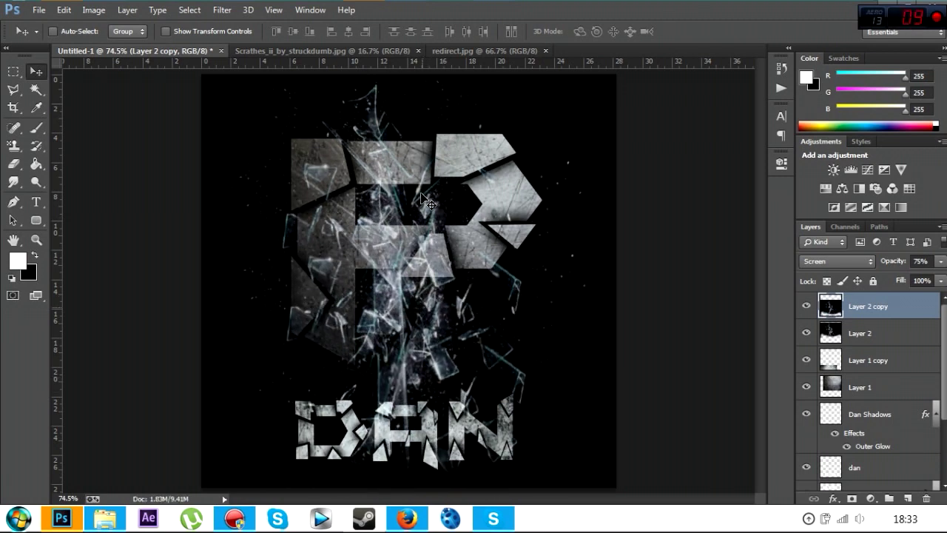
- Squash the copied shards to about a third of their height and fit them over DAN
key(ctrl+t)
drag(413, 175, 399, 374)
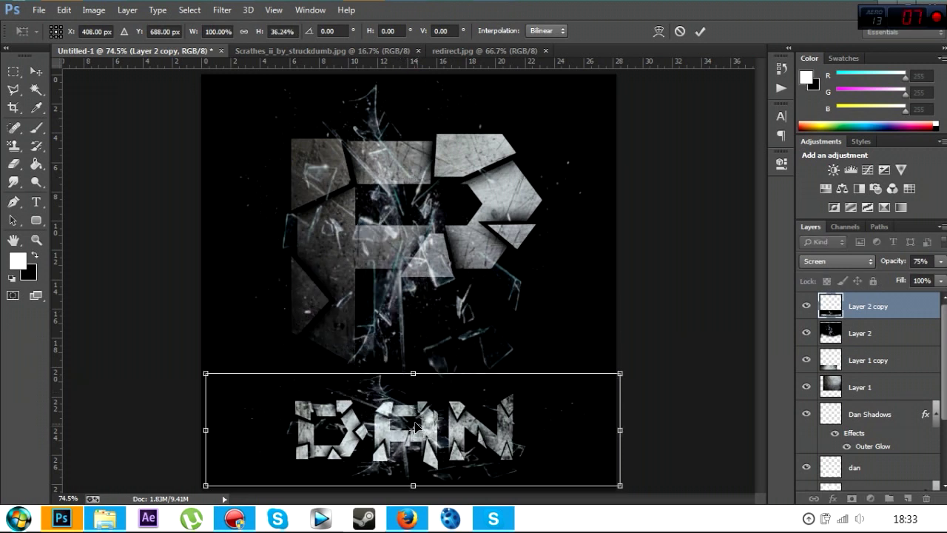
drag(406, 424, 390, 418)
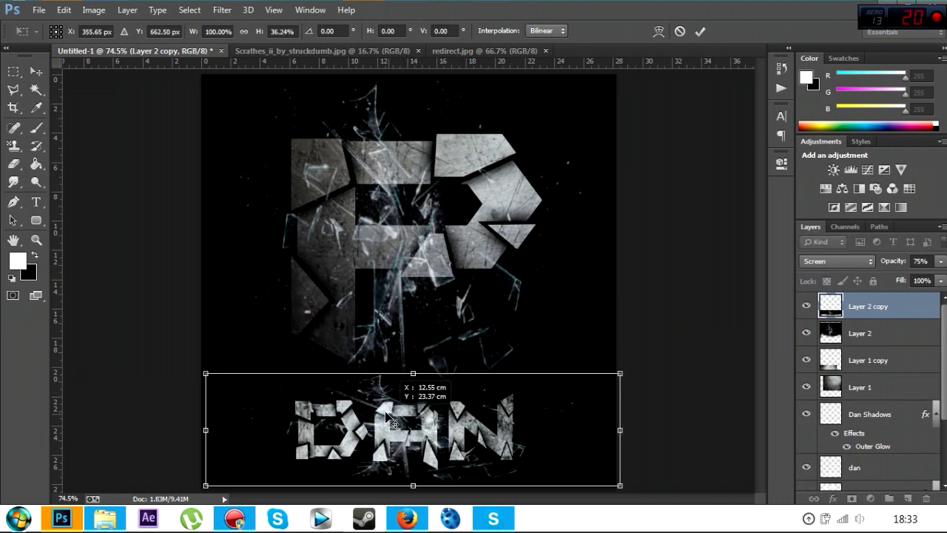
drag(420, 438, 415, 431)
drag(614, 480, 633, 500)
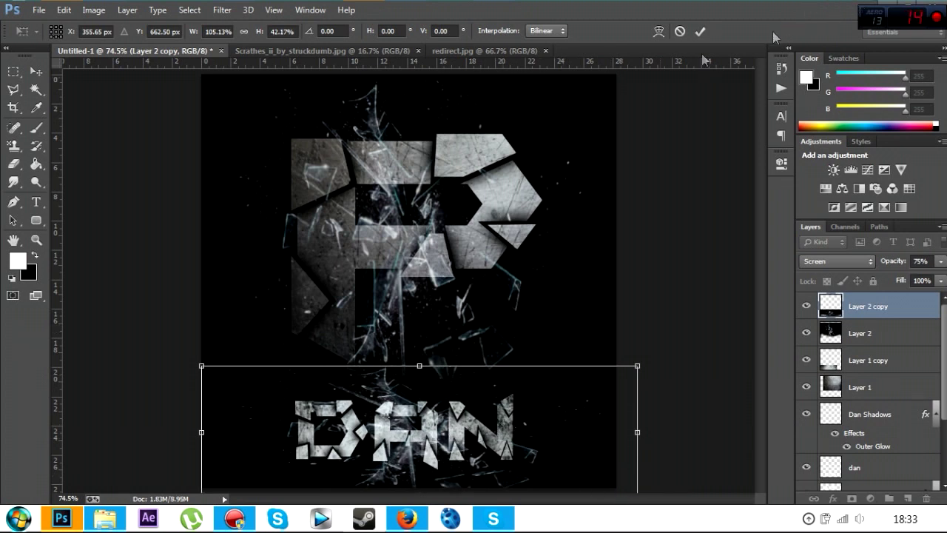
click(699, 32)
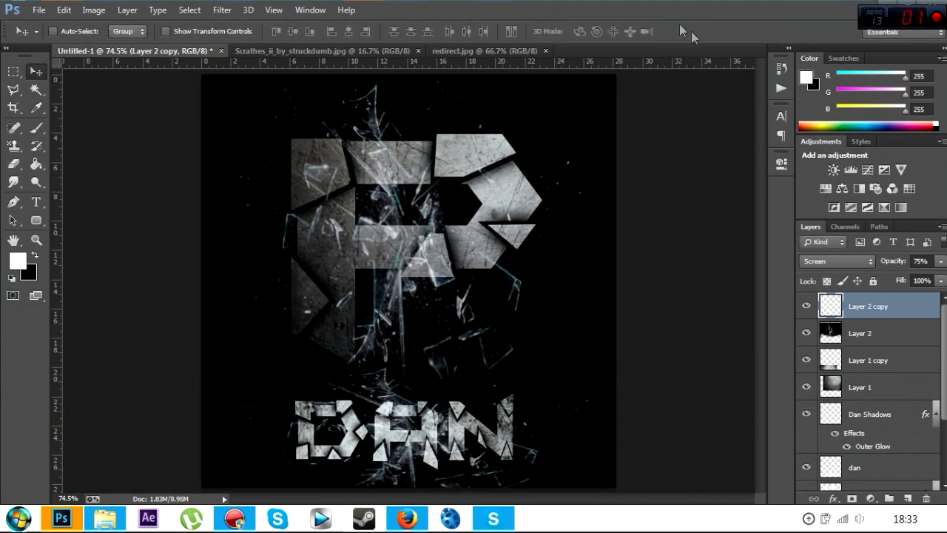
click(38, 9)
click(61, 39)
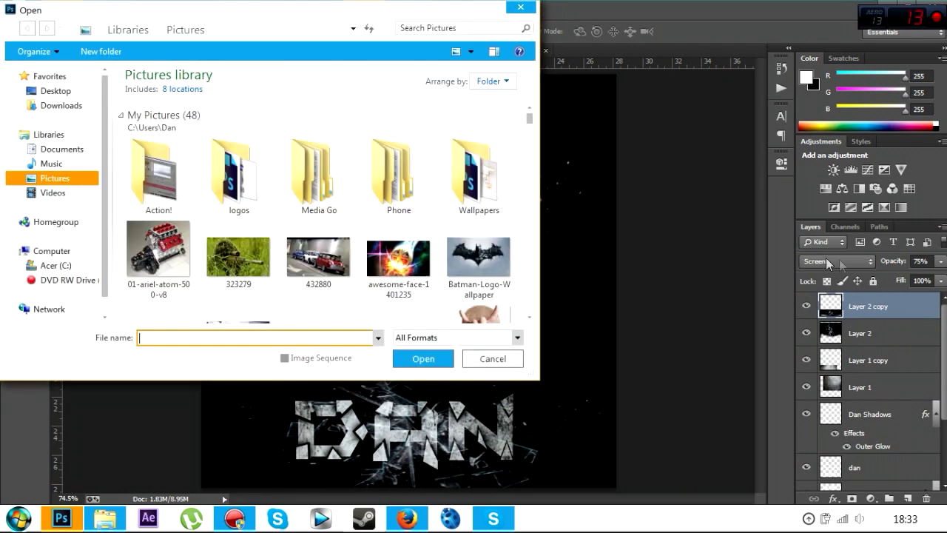
- Browse to Documents > Other > media-militia-lens-flares in the Open dialog
scroll(349, 240, down, 2)
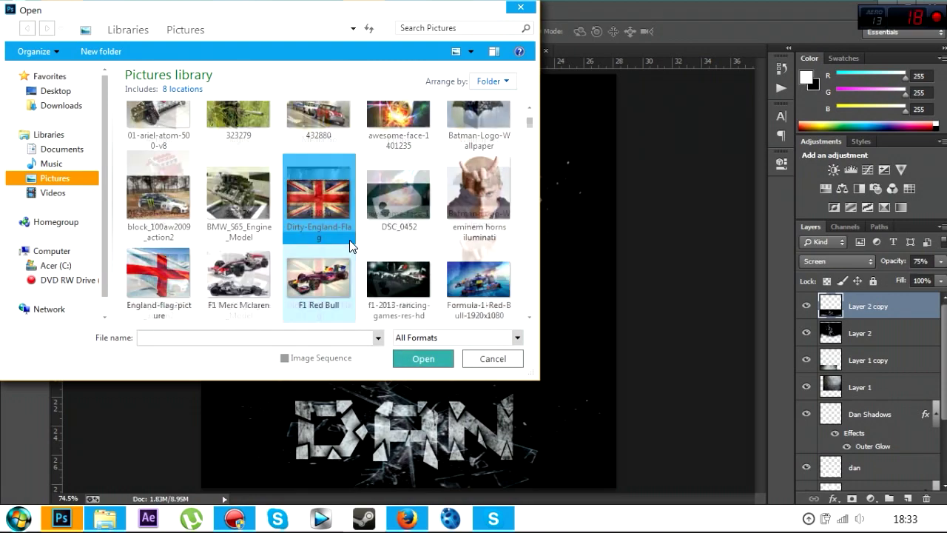
scroll(351, 229, down, 10)
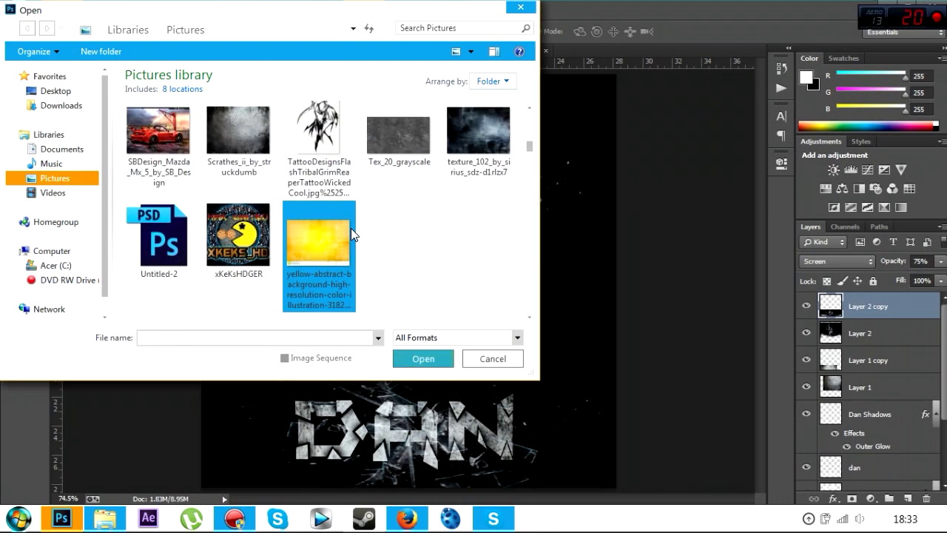
scroll(351, 233, down, 5)
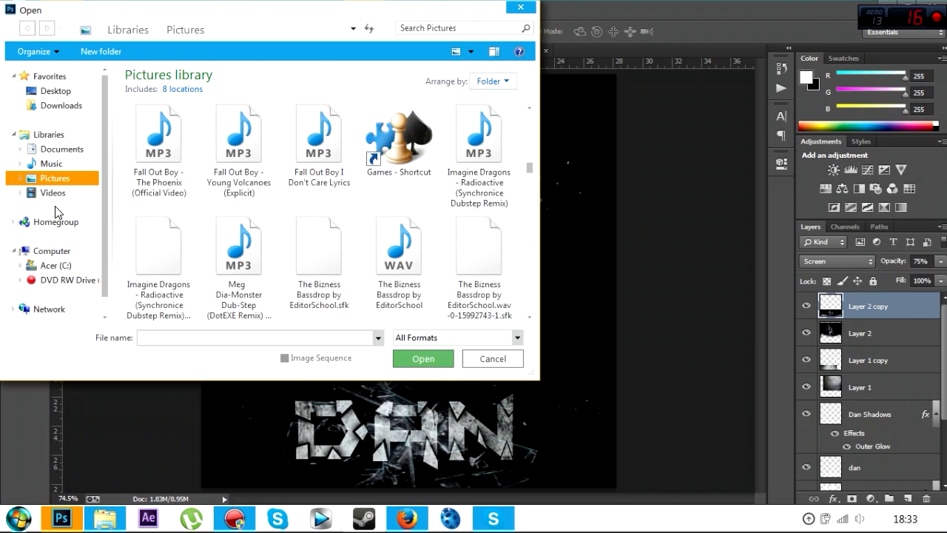
click(77, 152)
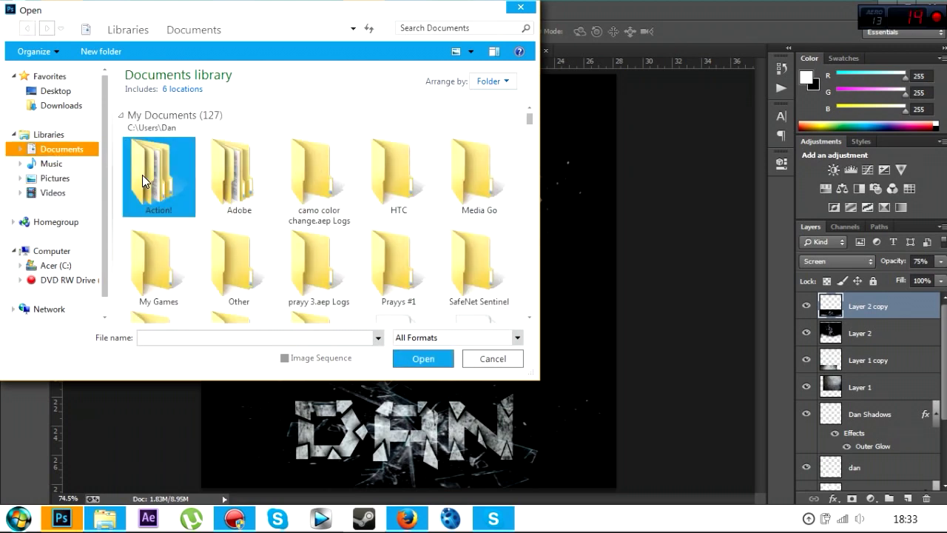
click(176, 244)
scroll(188, 248, down, 4)
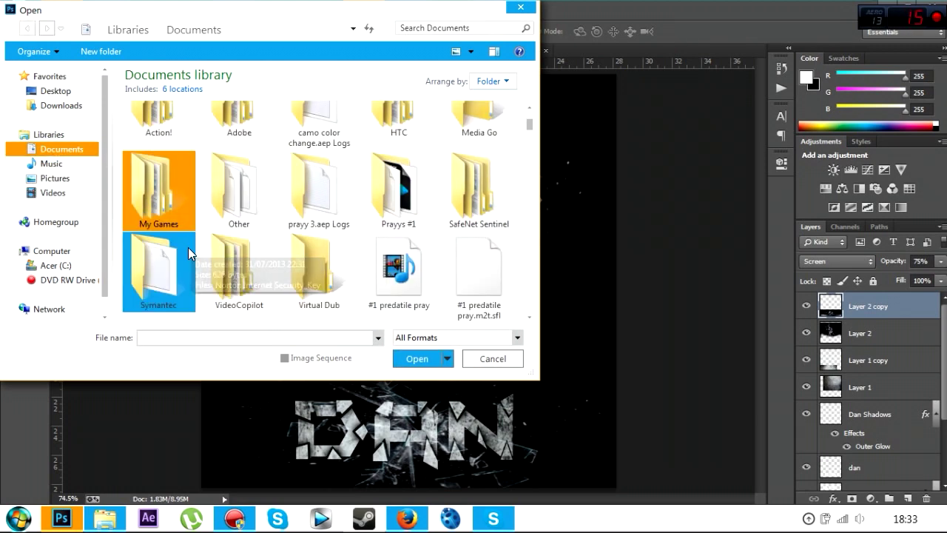
scroll(237, 202, up, 1)
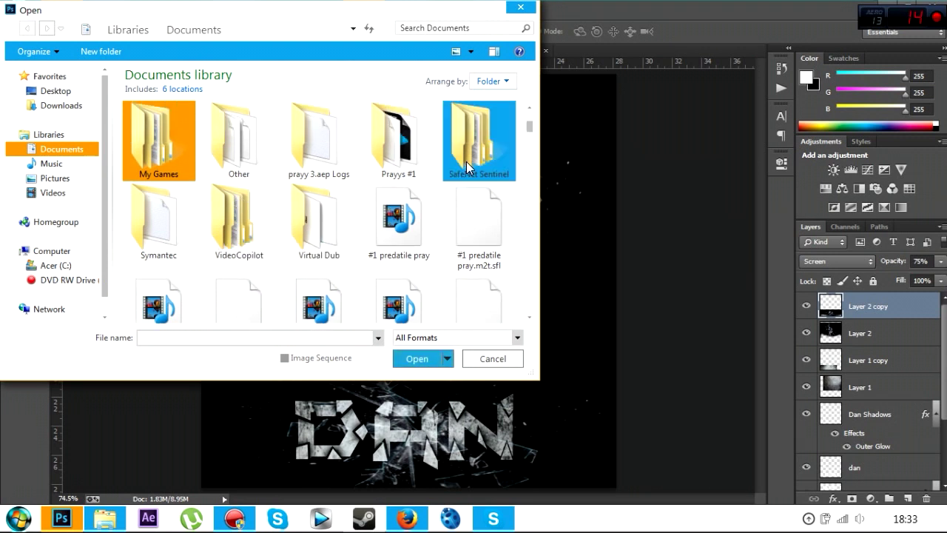
scroll(266, 196, up, 3)
click(239, 236)
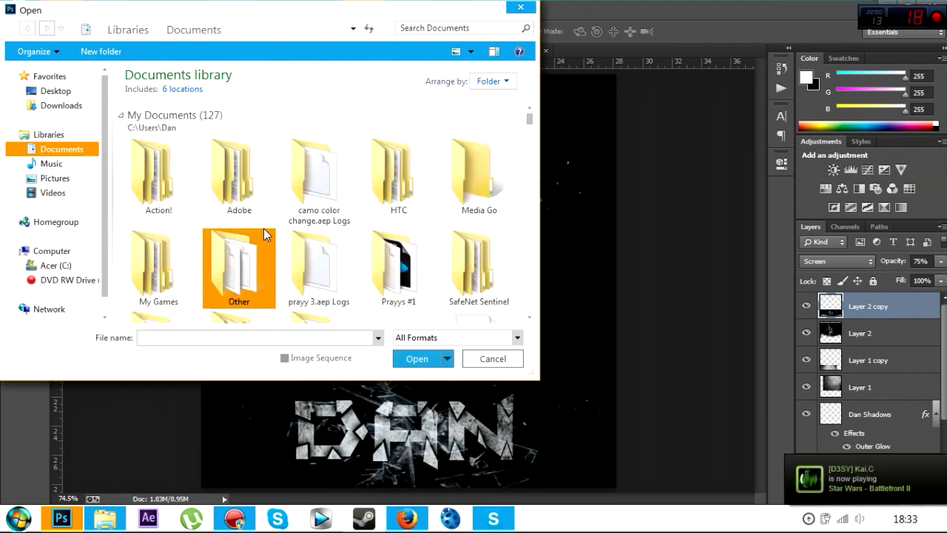
double_click(264, 229)
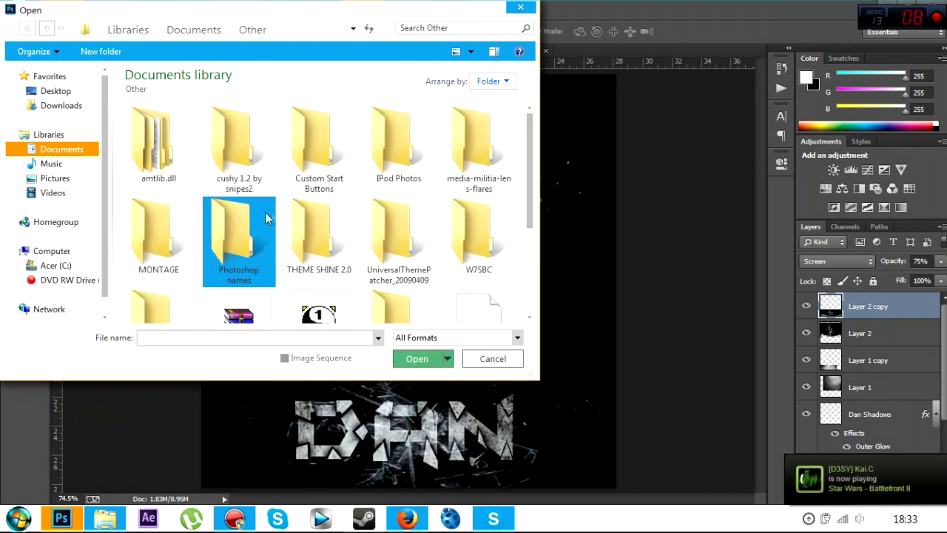
click(466, 157)
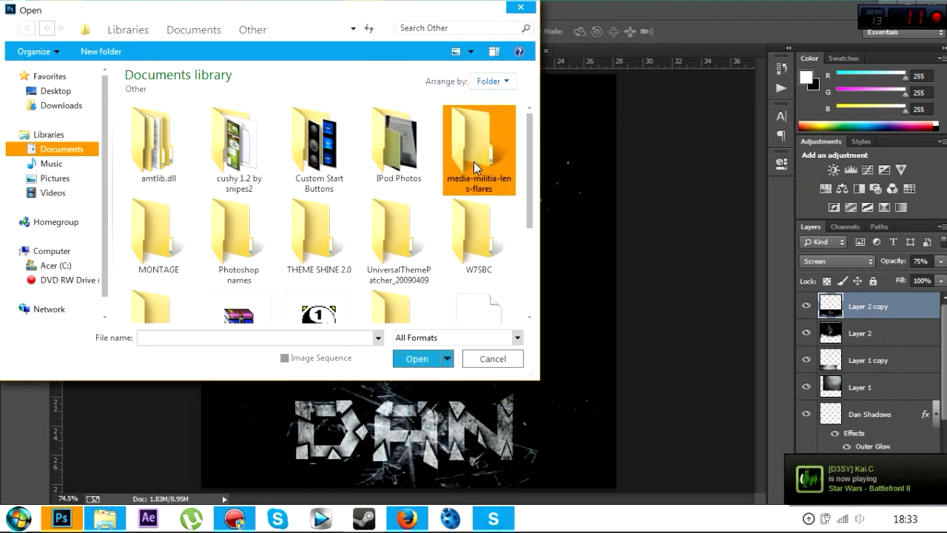
double_click(474, 161)
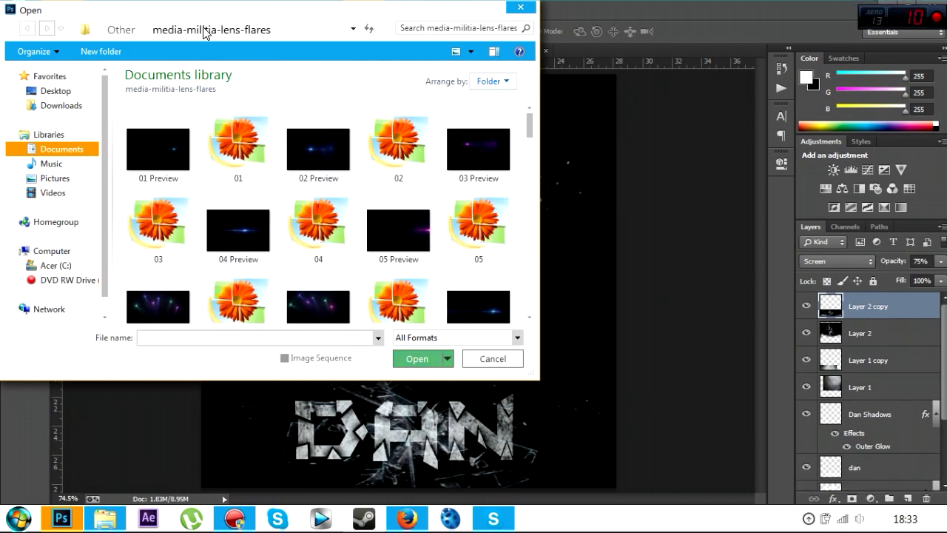
- Scroll to lens flare file 44 and open it
scroll(371, 163, down, 2)
scroll(363, 197, down, 2)
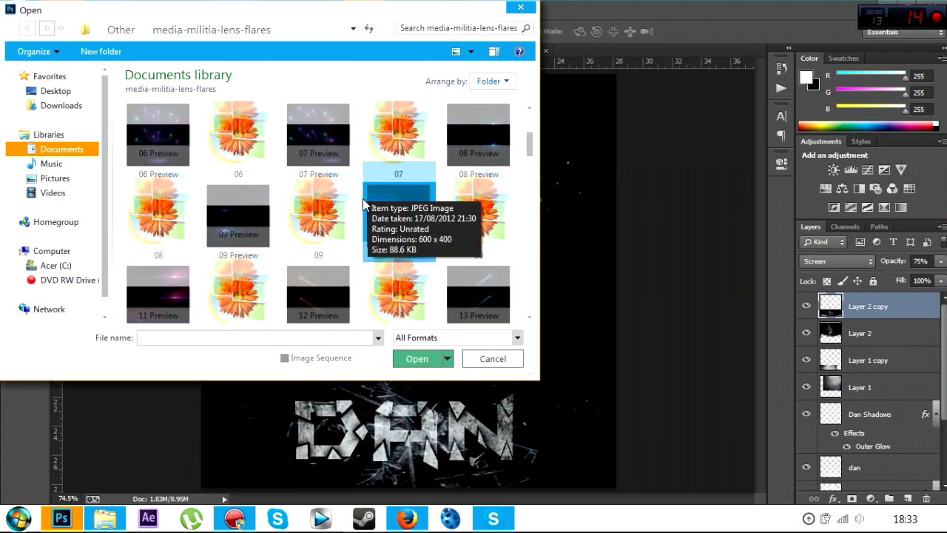
scroll(361, 195, down, 1)
scroll(361, 196, down, 3)
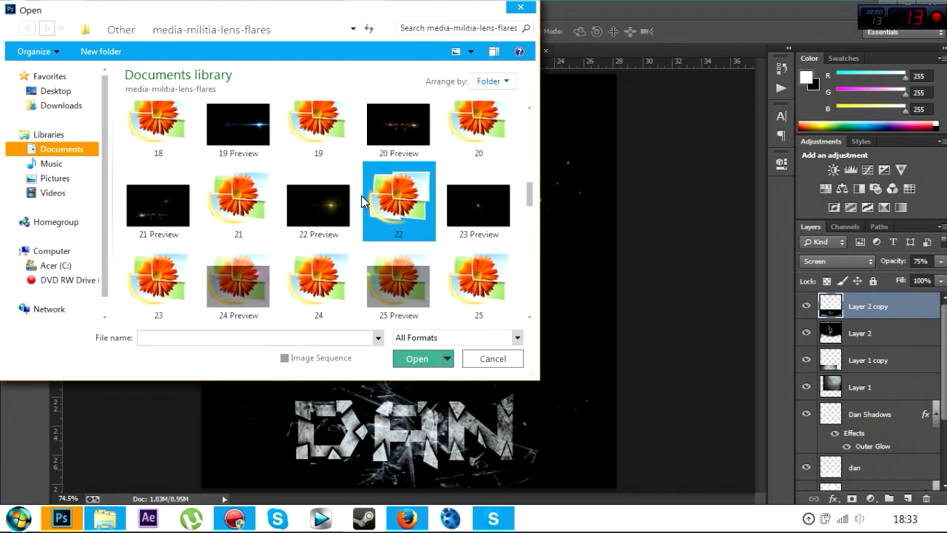
scroll(362, 196, down, 1)
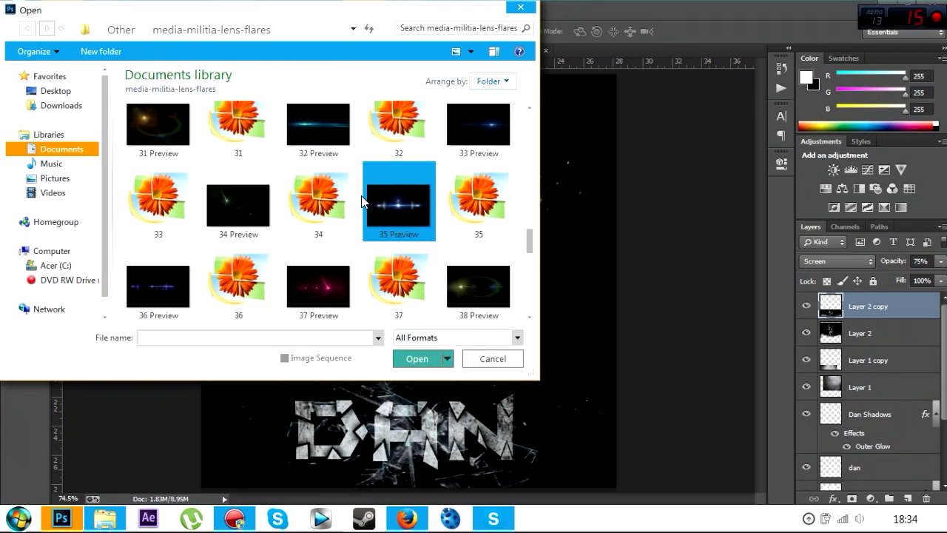
scroll(362, 198, down, 2)
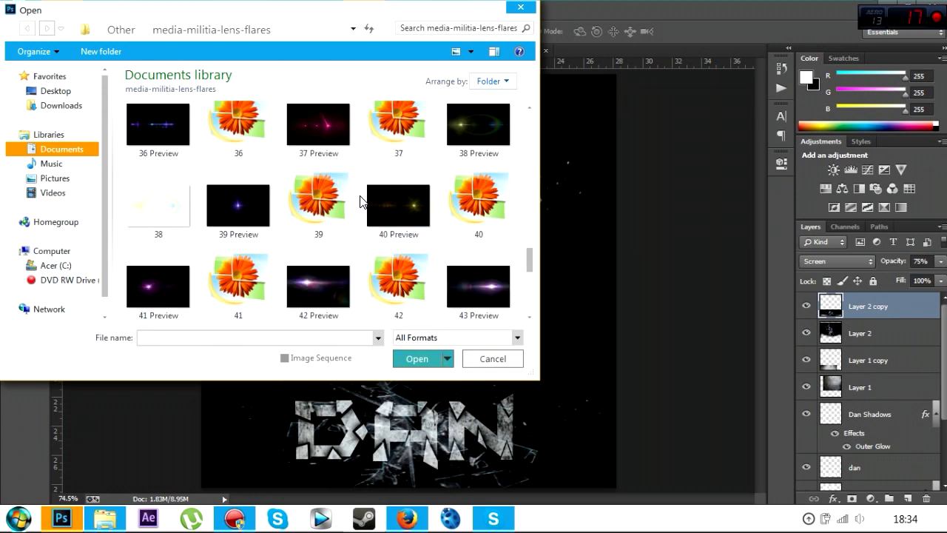
scroll(361, 199, down, 2)
click(237, 212)
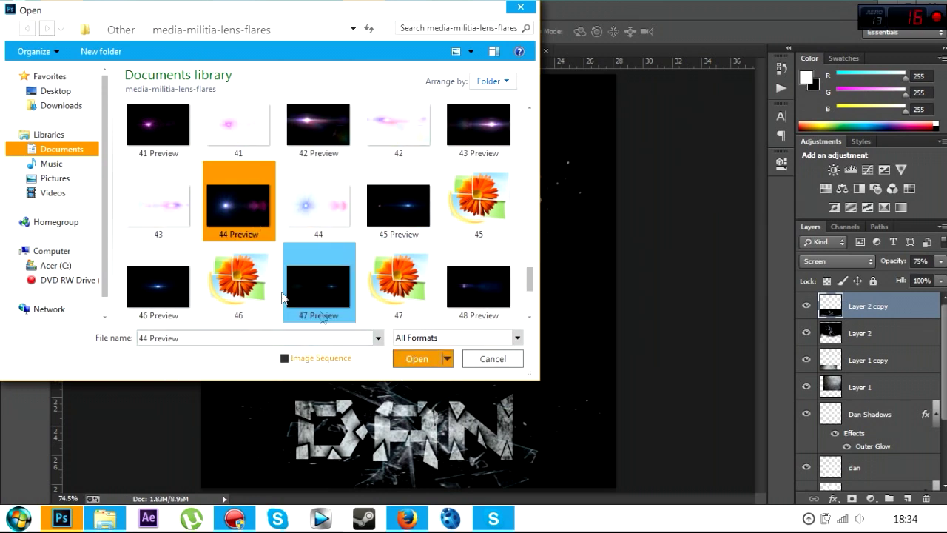
click(318, 227)
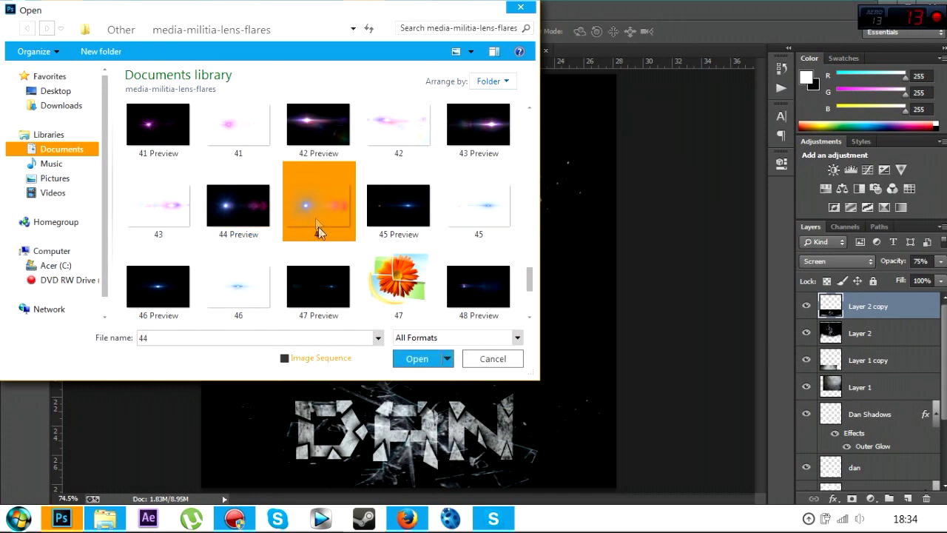
click(401, 357)
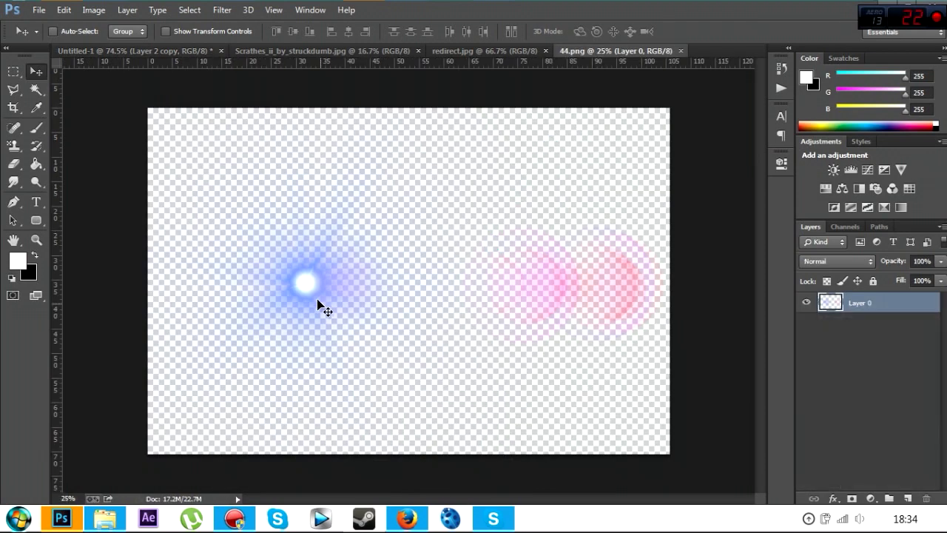
- Drag flare 44.png into the logo document as a new layer and zoom out
drag(318, 306, 245, 182)
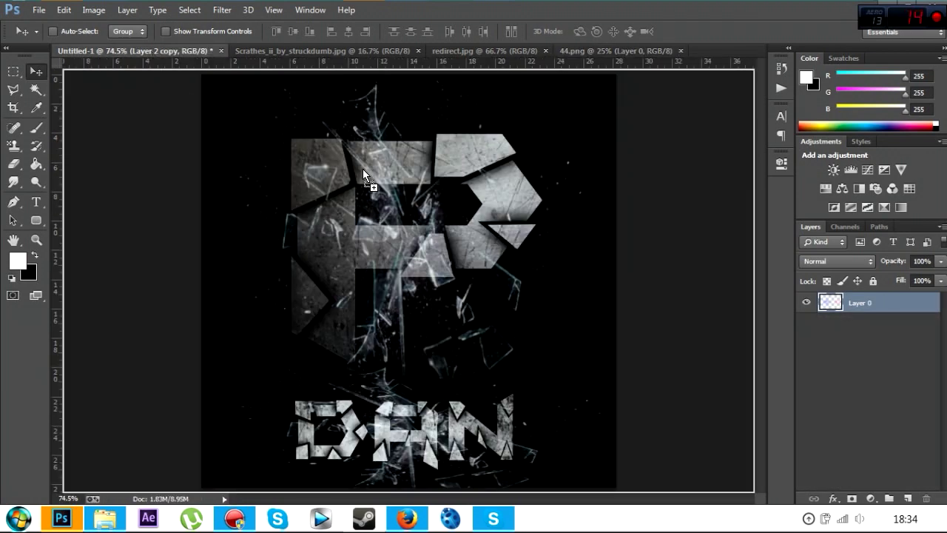
drag(362, 169, 297, 150)
drag(345, 203, 361, 220)
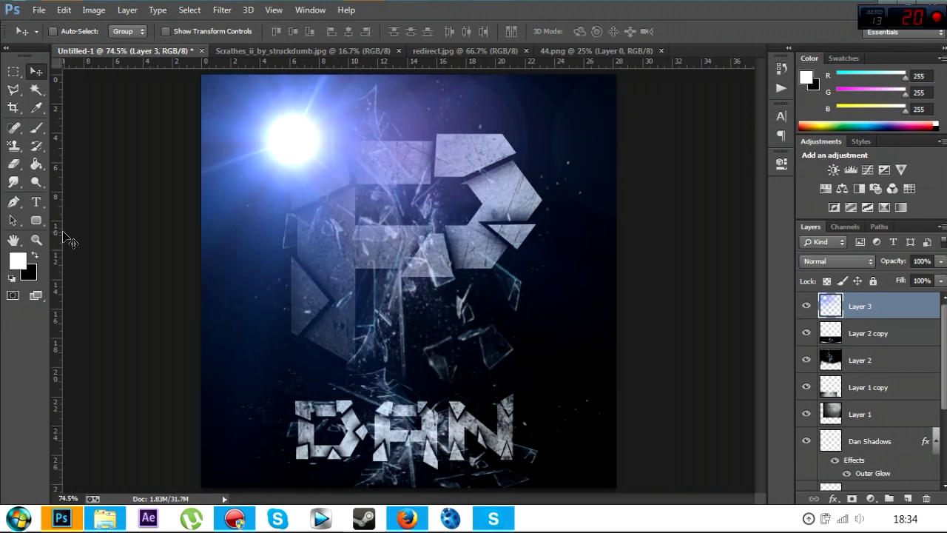
click(37, 239)
alt+click(321, 277)
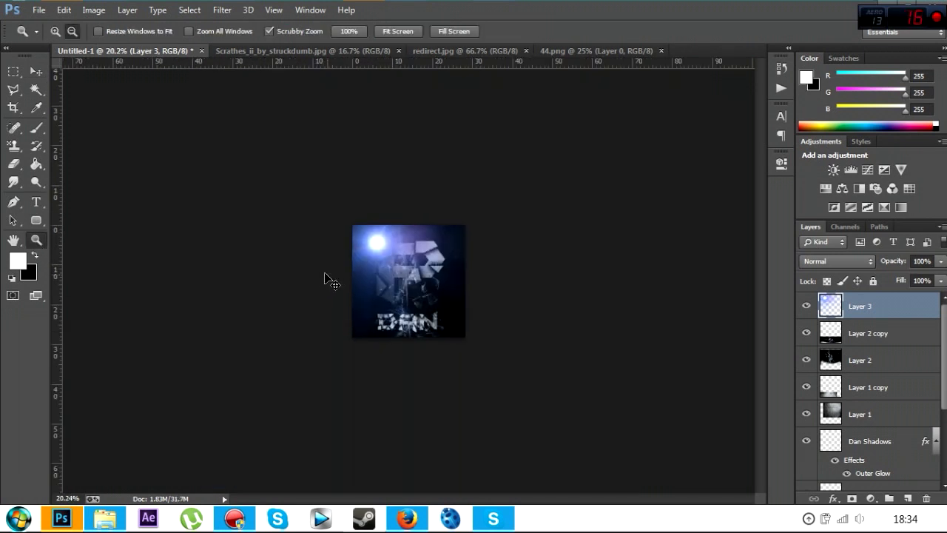
- Scale the flare down into a thin strip across the top of the P
key(ctrl+t)
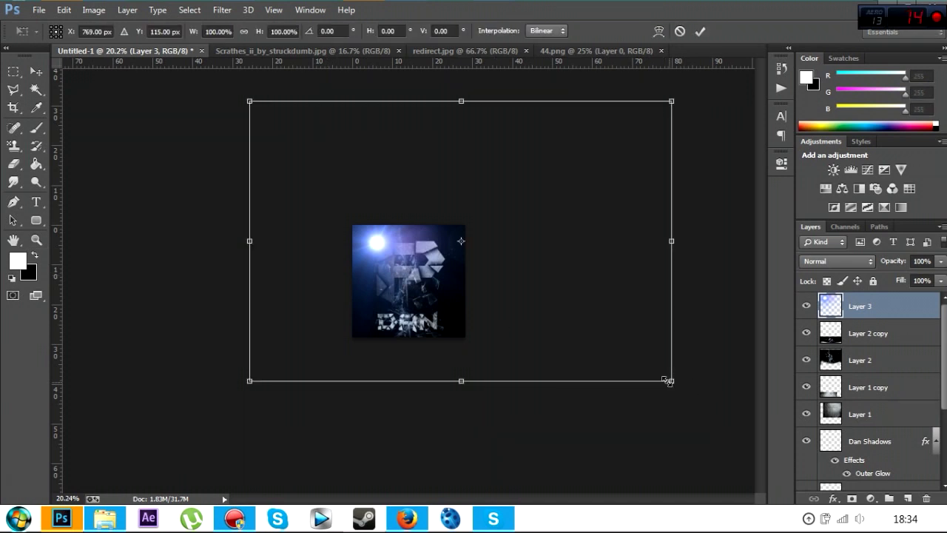
drag(668, 381, 465, 260)
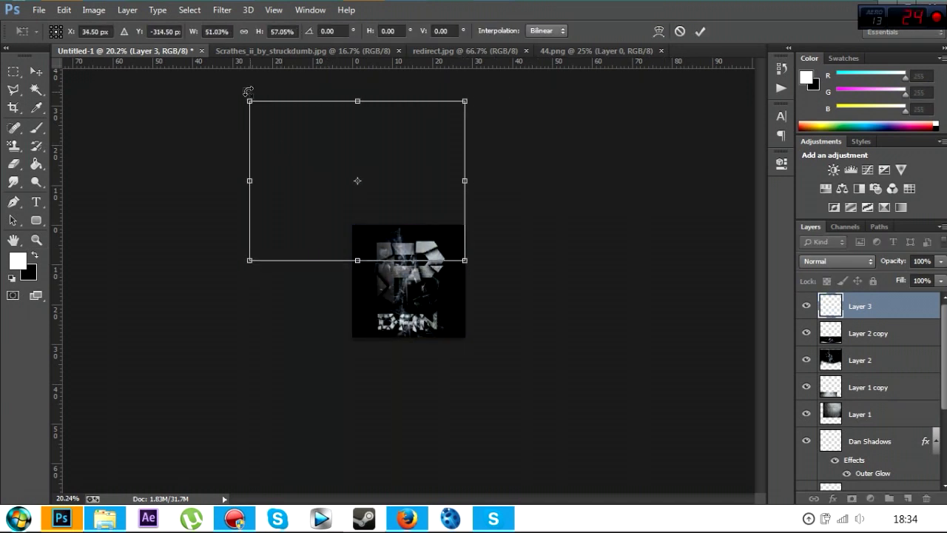
drag(249, 100, 352, 225)
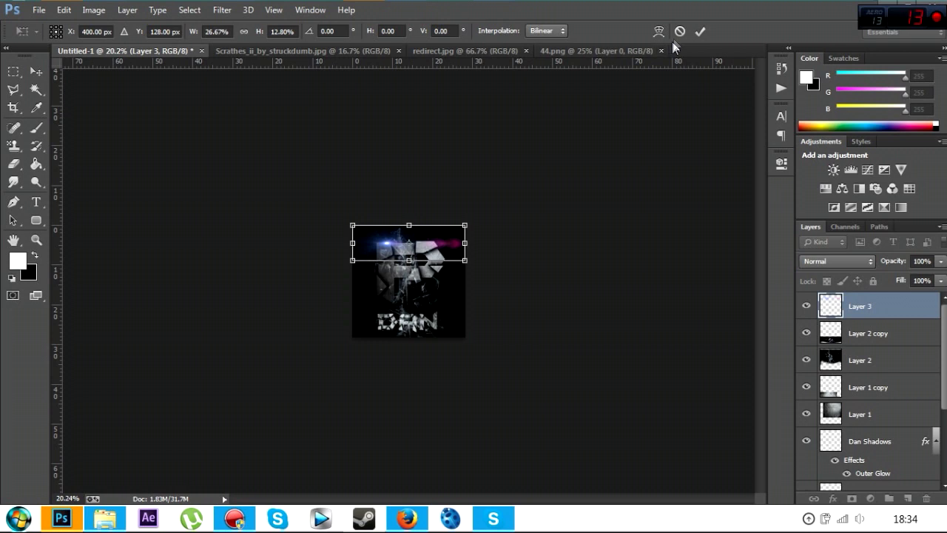
key(Return)
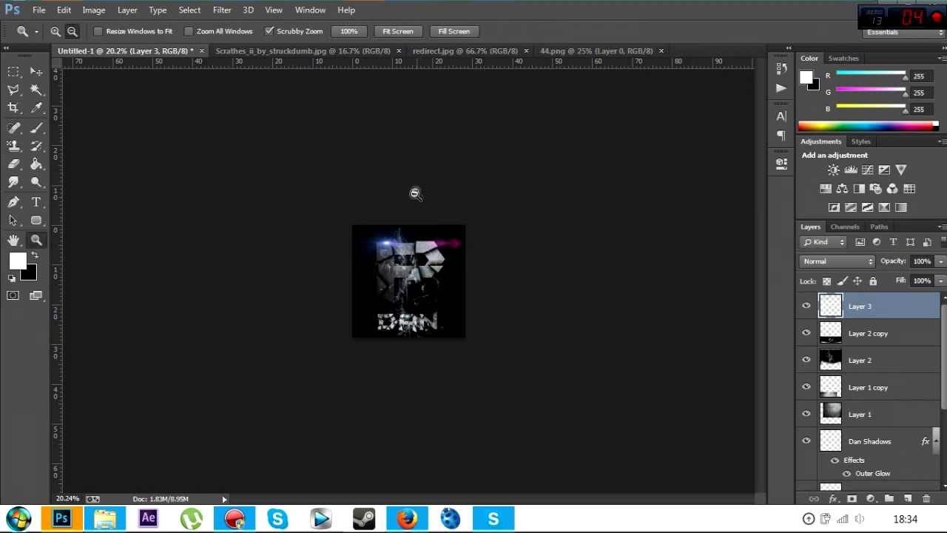
click(397, 31)
click(37, 69)
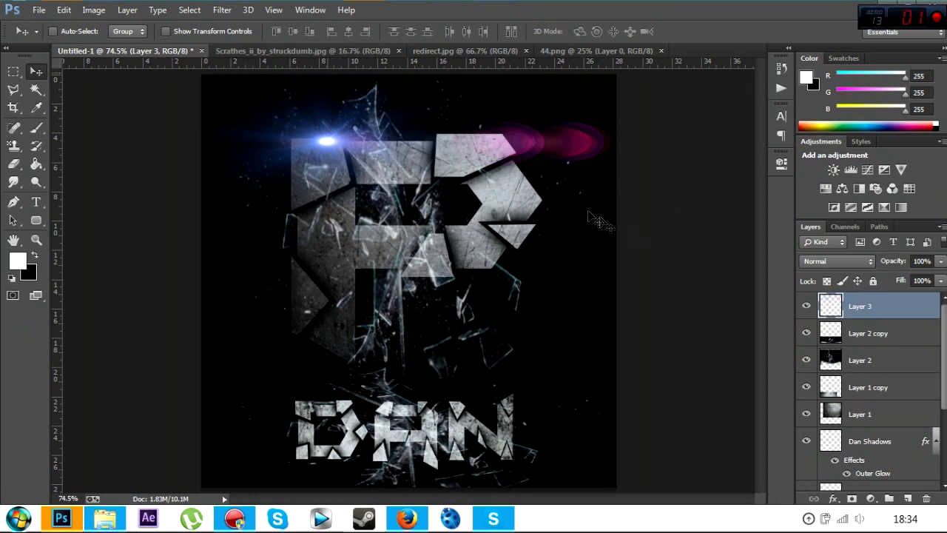
key(ctrl+t)
- Enlarge Layer 3's flare, rotate it about 38°, and move the blue burst above-left of the P
drag(616, 206, 637, 336)
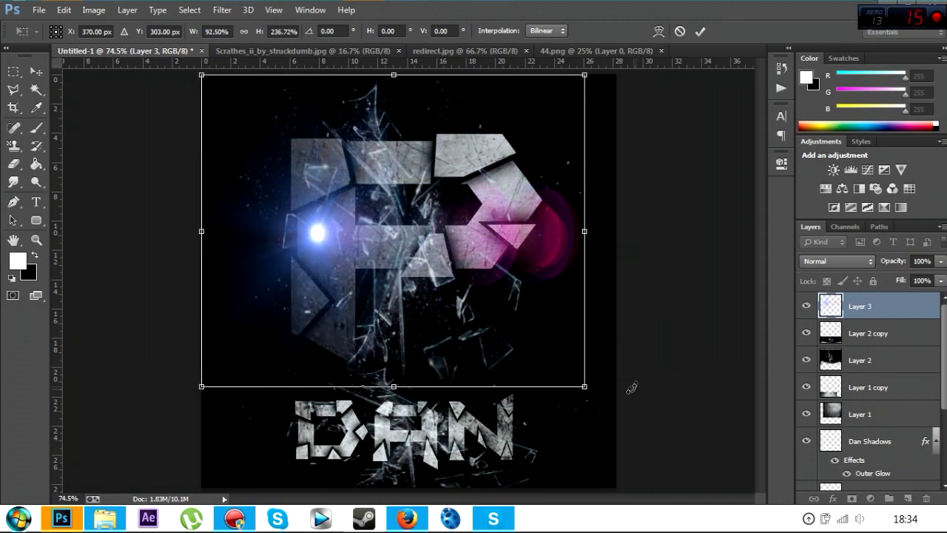
drag(629, 393, 530, 475)
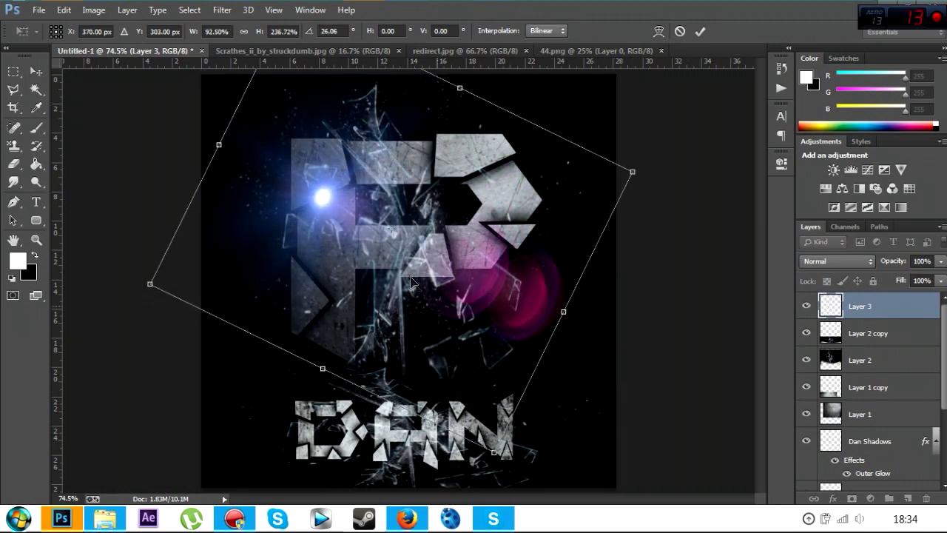
drag(469, 312, 425, 261)
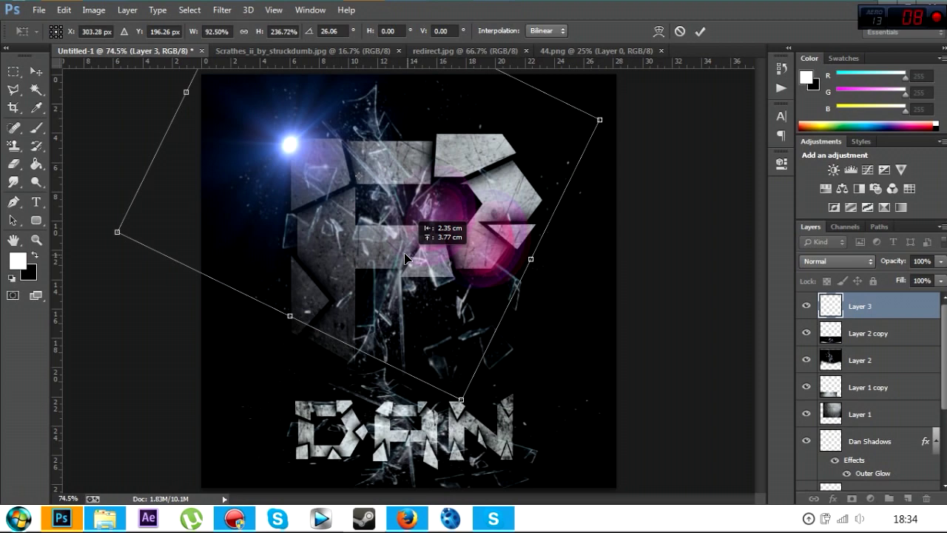
drag(457, 400, 534, 497)
drag(490, 433, 474, 380)
drag(600, 407, 549, 444)
drag(530, 342, 517, 364)
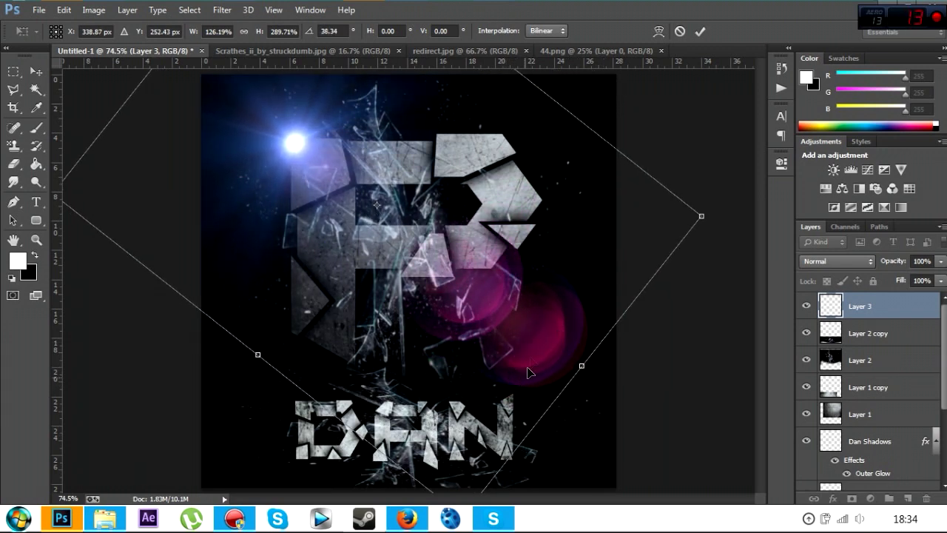
click(700, 31)
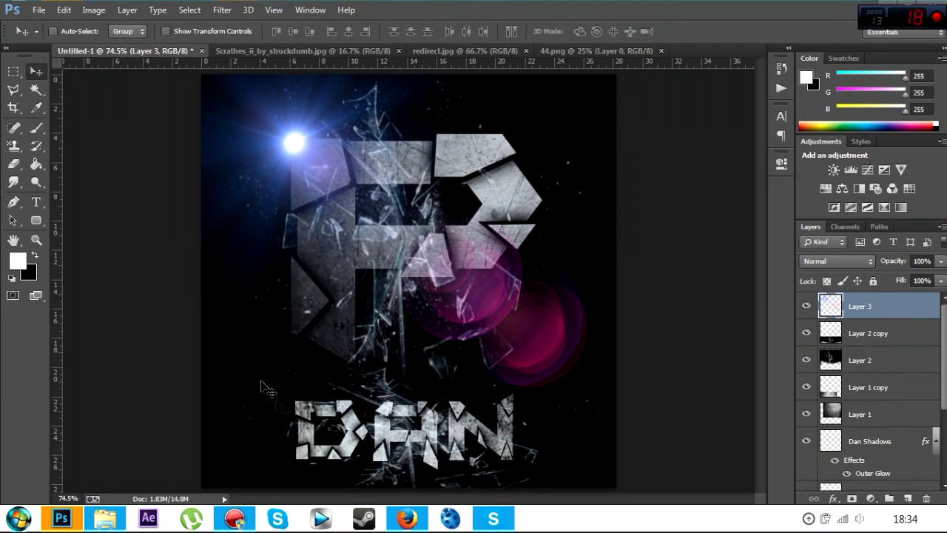
right_click(860, 311)
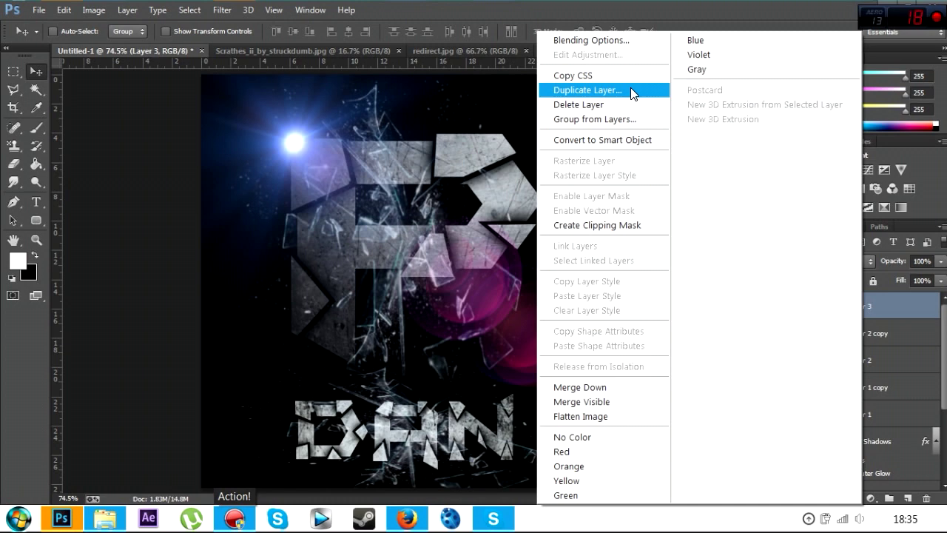
- Duplicate the flare as Layer 3 copy, then reselect Layer 3 with the Move tool
click(631, 87)
click(592, 156)
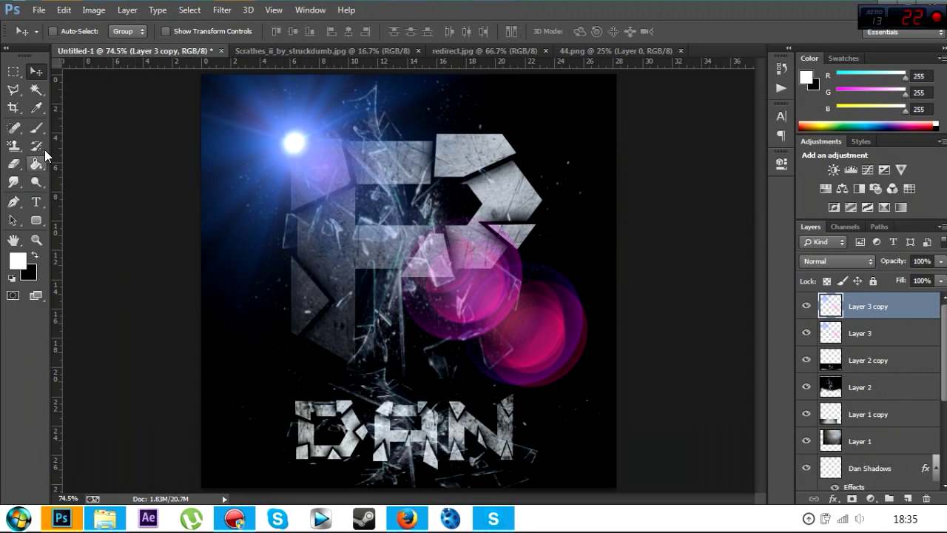
click(14, 161)
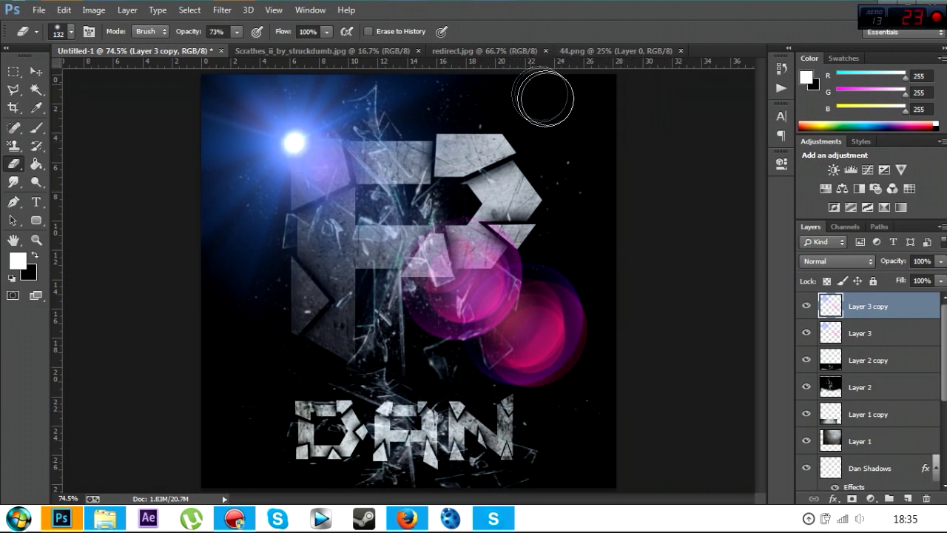
click(859, 350)
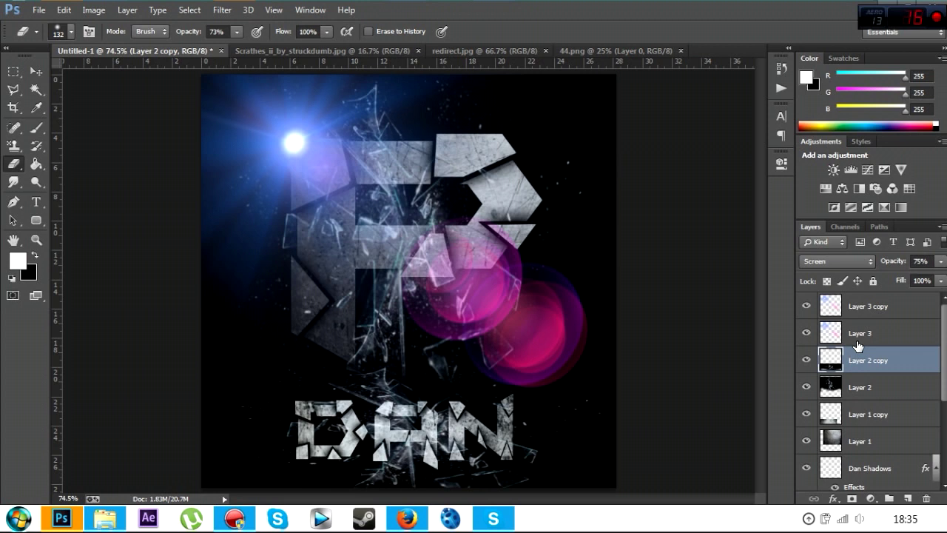
click(859, 335)
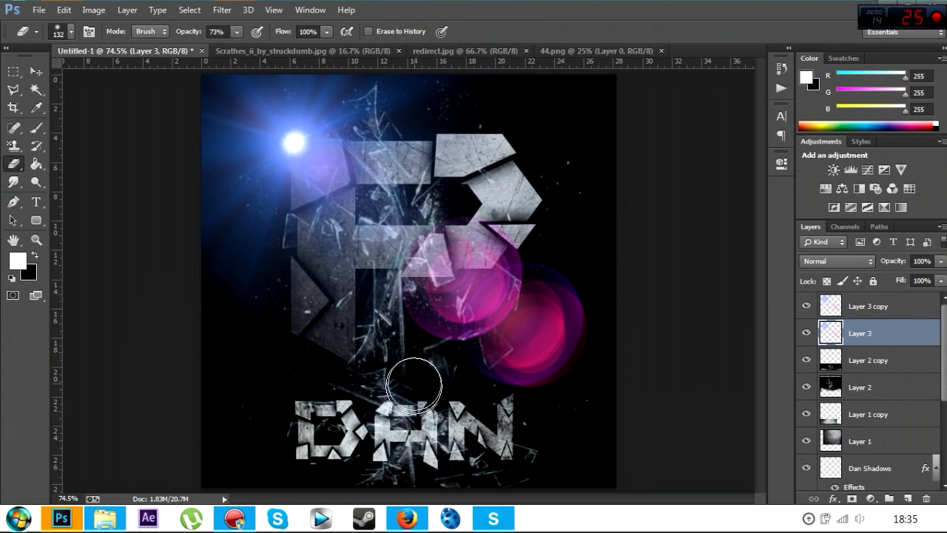
click(36, 71)
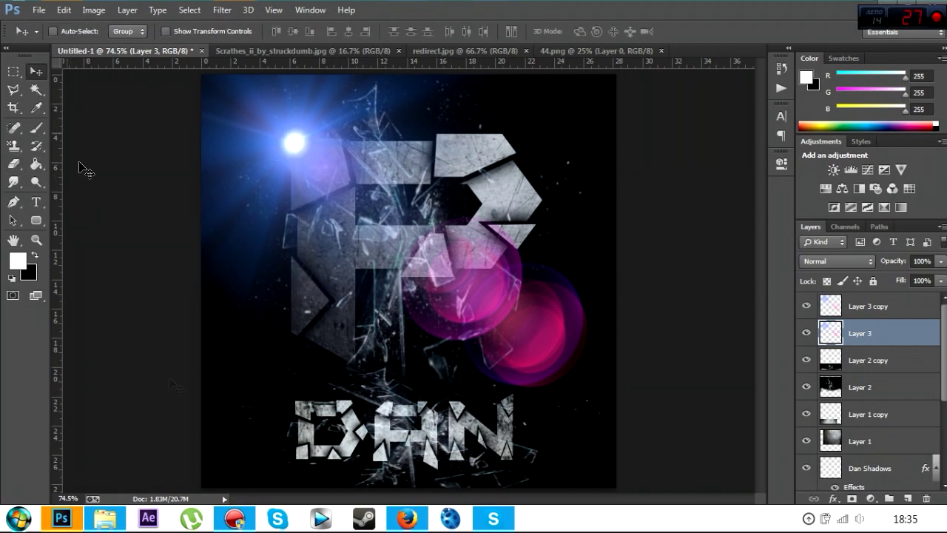
- Check the reference speed-art video in the browser and return to Photoshop
click(392, 522)
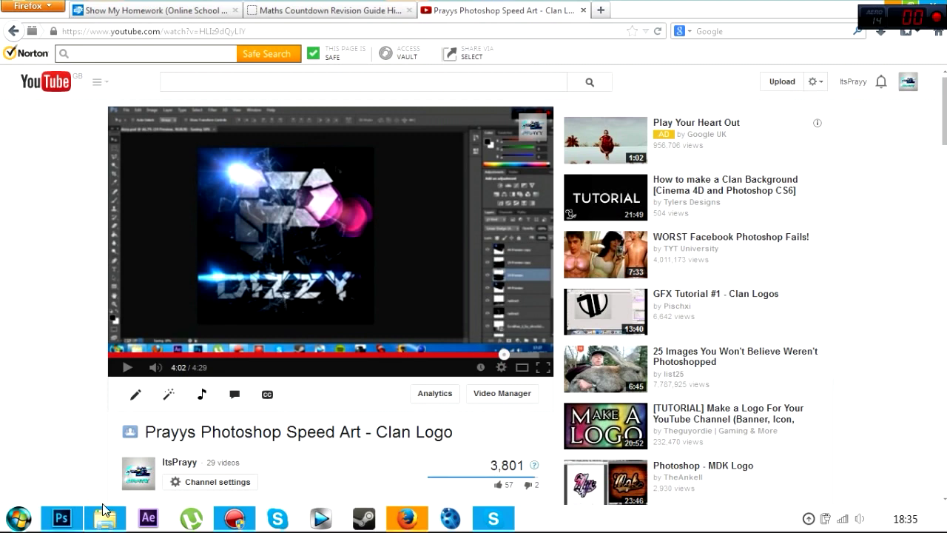
click(79, 524)
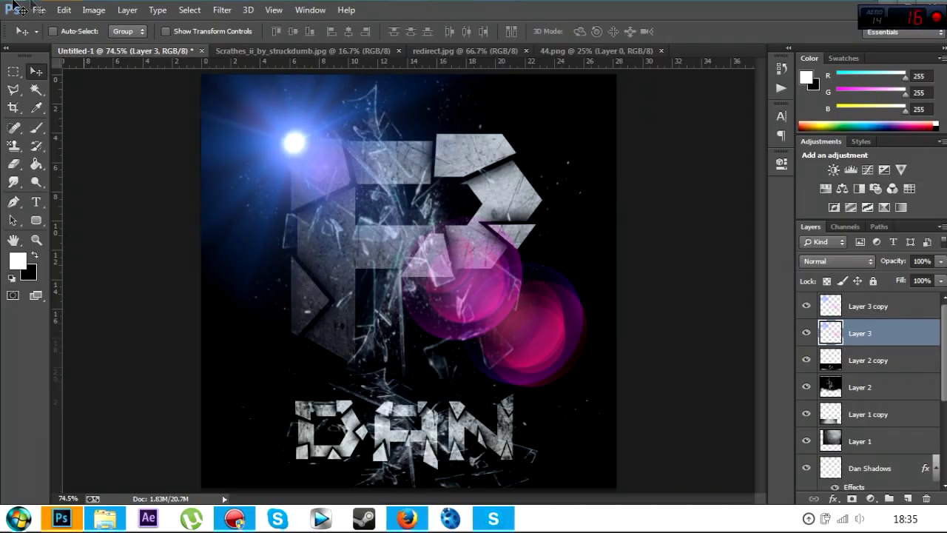
click(89, 527)
- Choose File > Open and open flare thumbnail 32 rather than 04
click(89, 527)
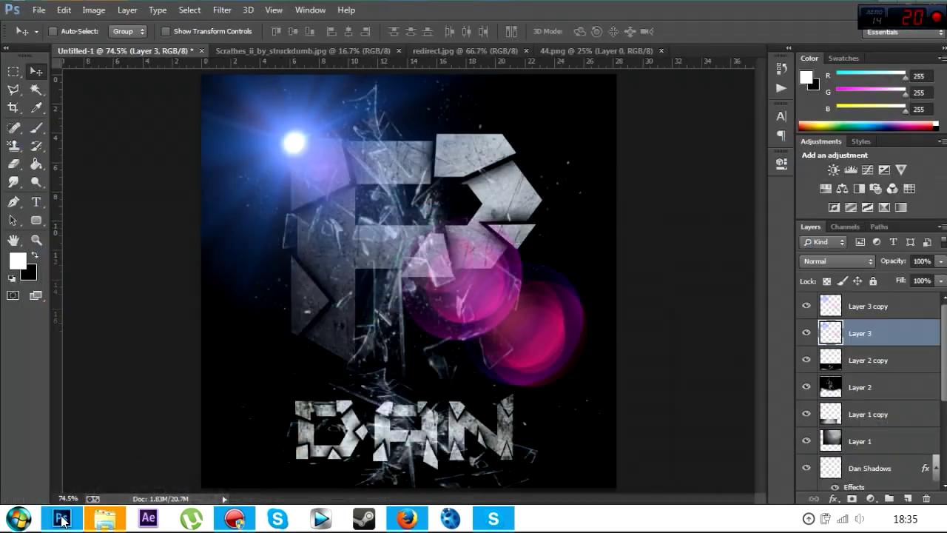
click(39, 10)
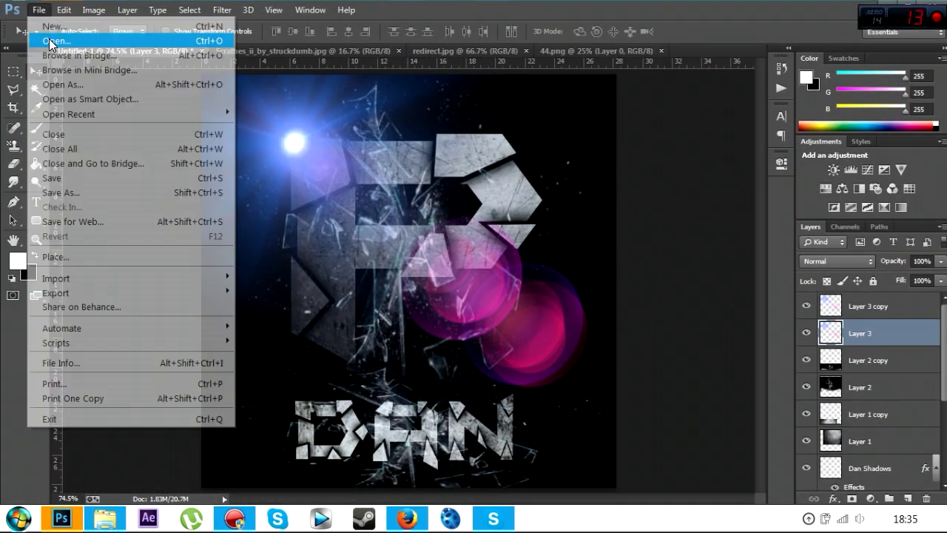
click(44, 19)
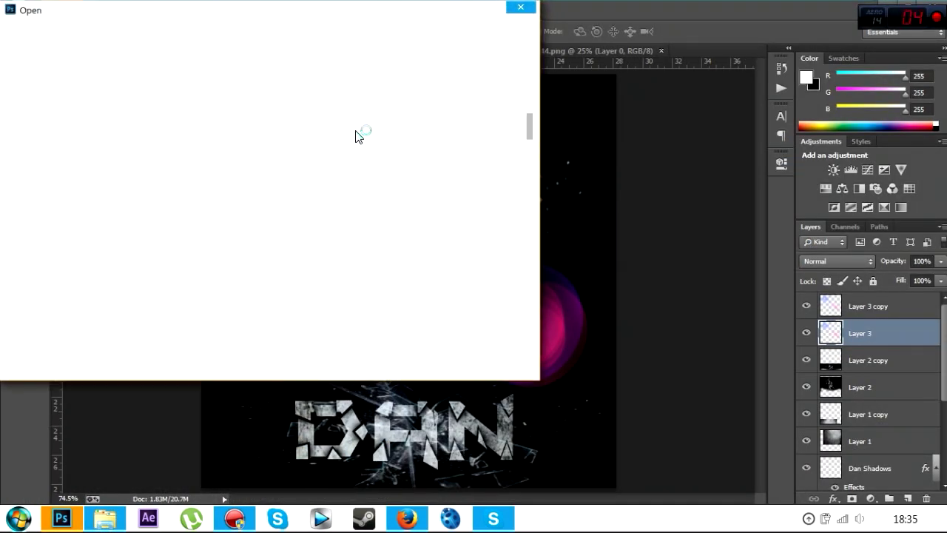
click(343, 212)
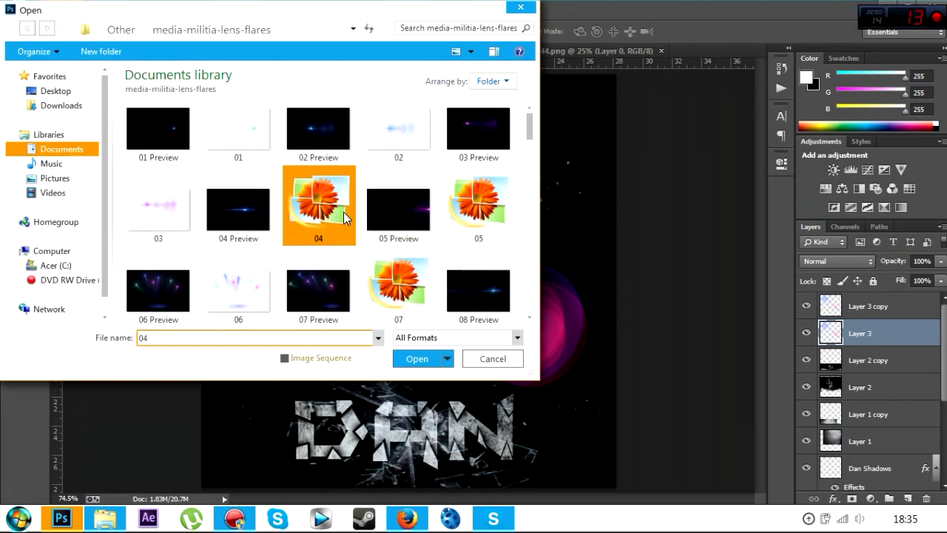
scroll(357, 219, down, 5)
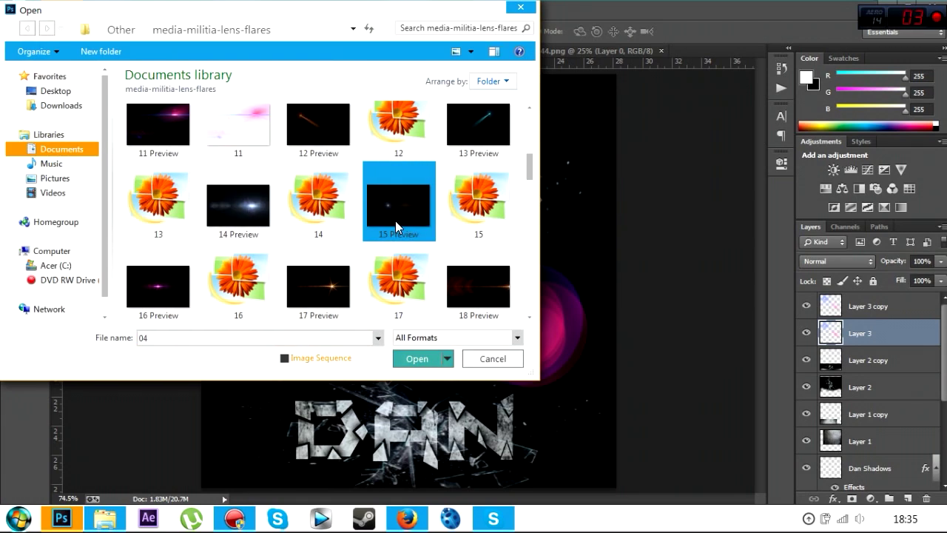
scroll(415, 210, down, 4)
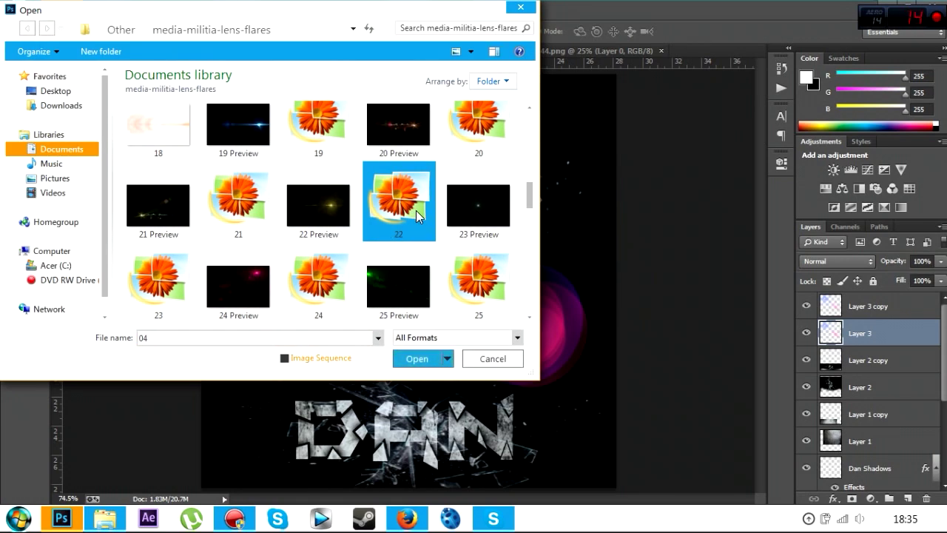
scroll(416, 210, down, 2)
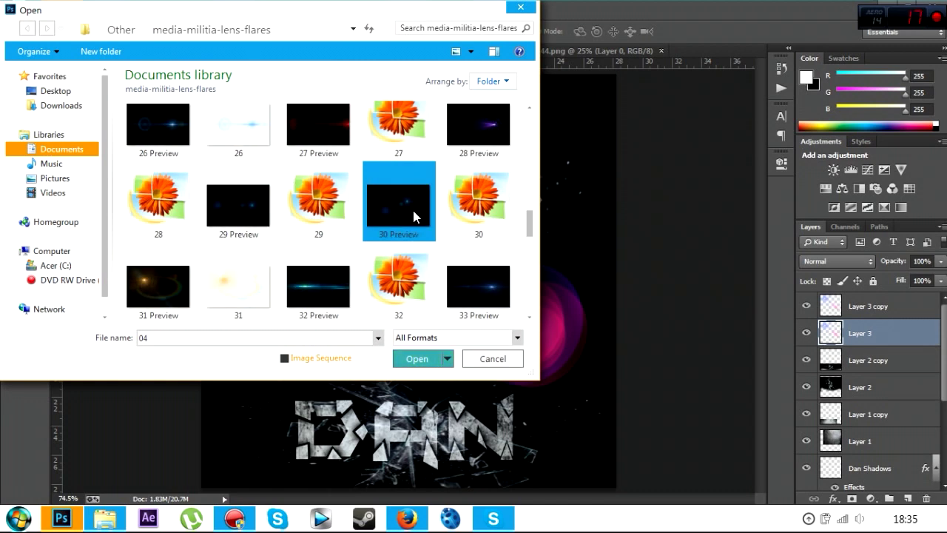
click(327, 203)
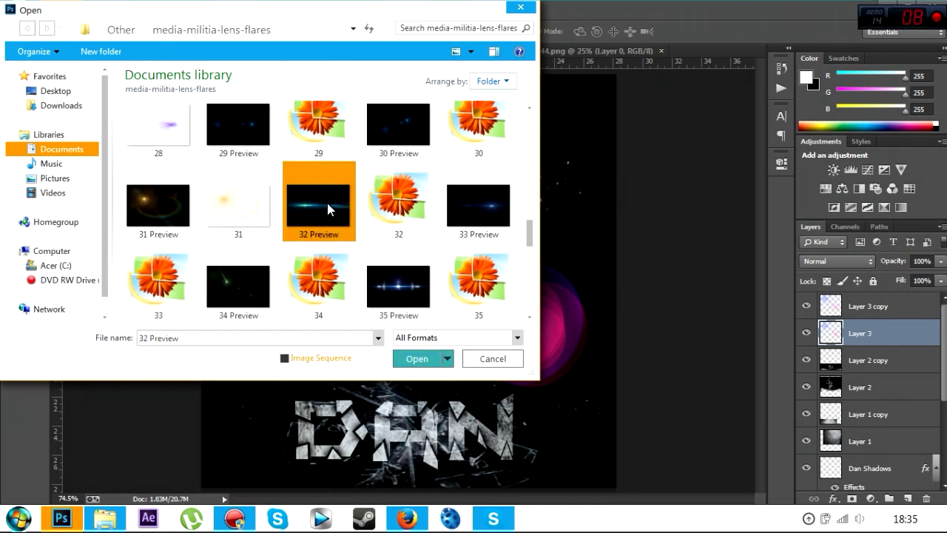
click(406, 209)
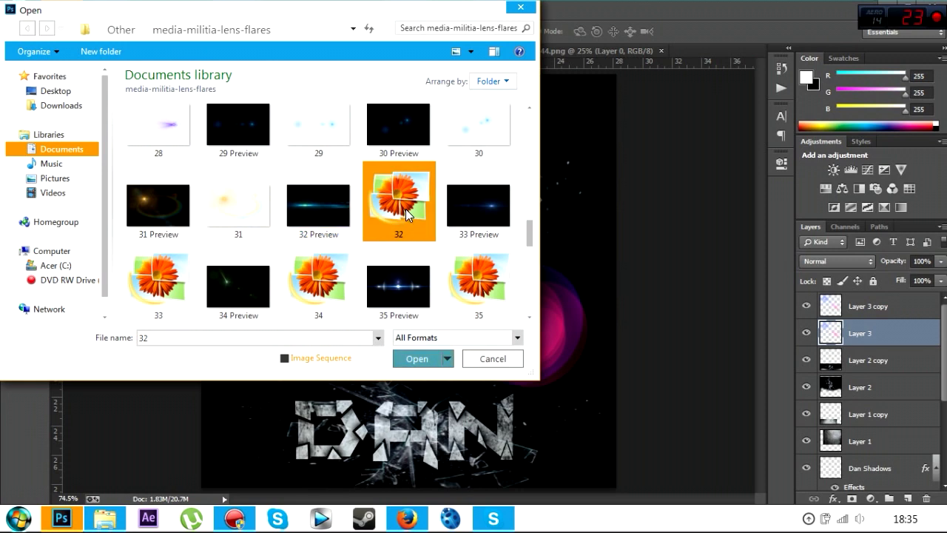
click(410, 361)
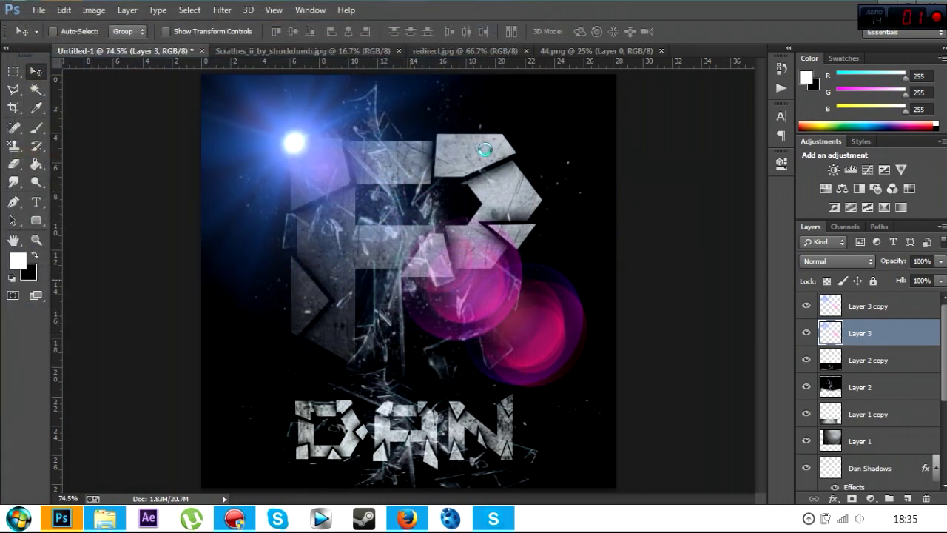
- Bring the cyan streak from 32.png into the logo as Layer 4, placed over DAN
click(405, 523)
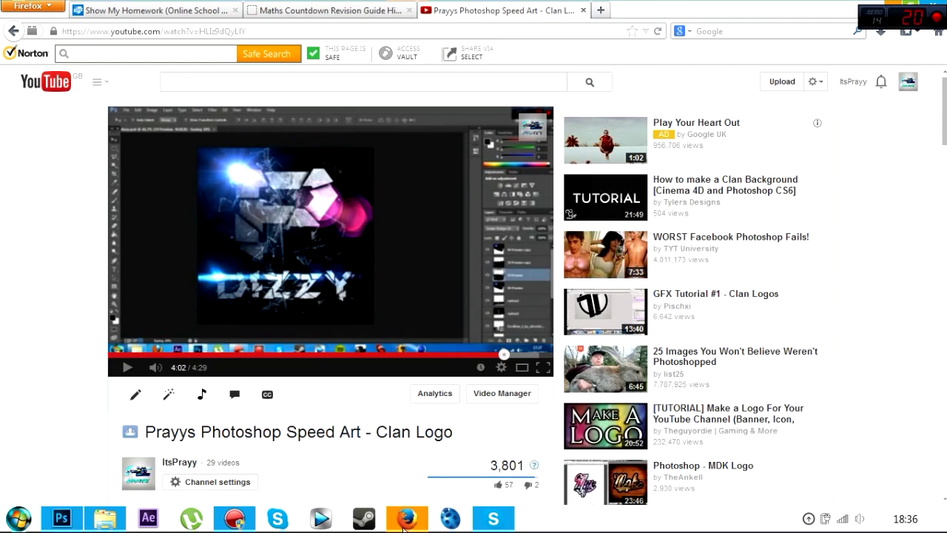
click(403, 525)
click(403, 525)
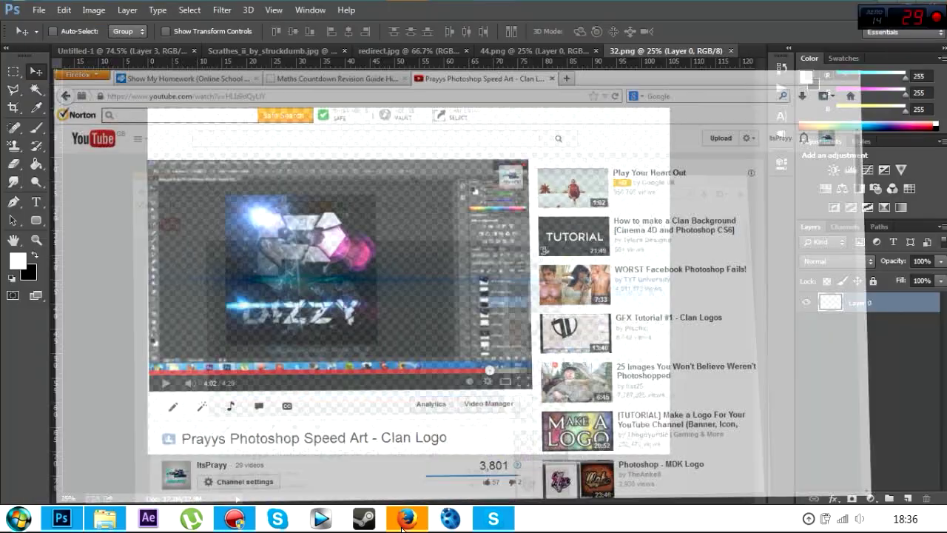
key(ctrl+z)
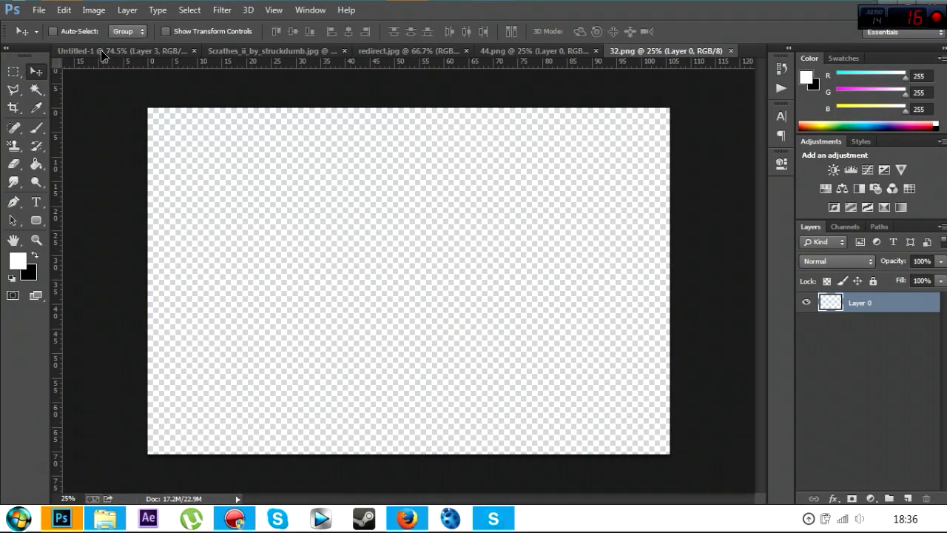
click(102, 52)
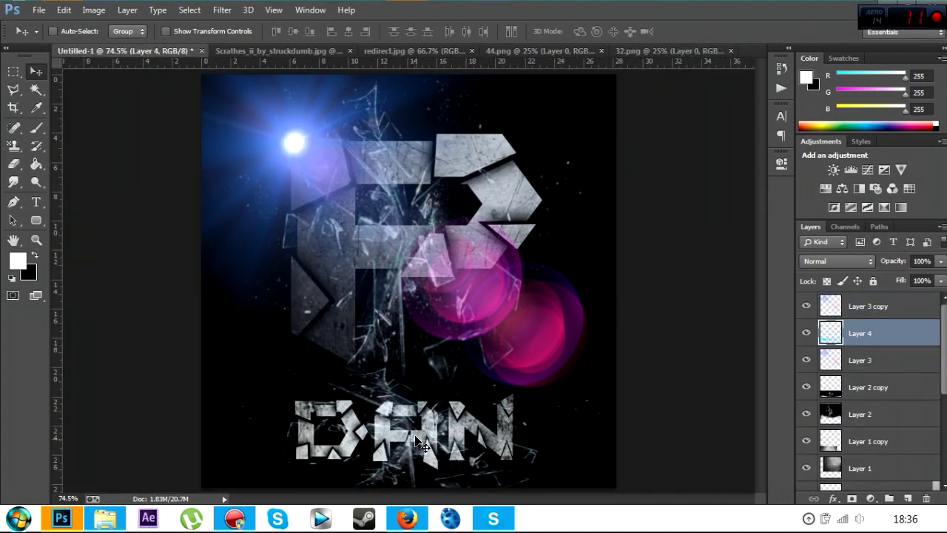
mouse_move(419, 442)
mouse_down()
mouse_move(409, 419)
mouse_move(368, 400)
mouse_up()
drag(495, 420, 509, 428)
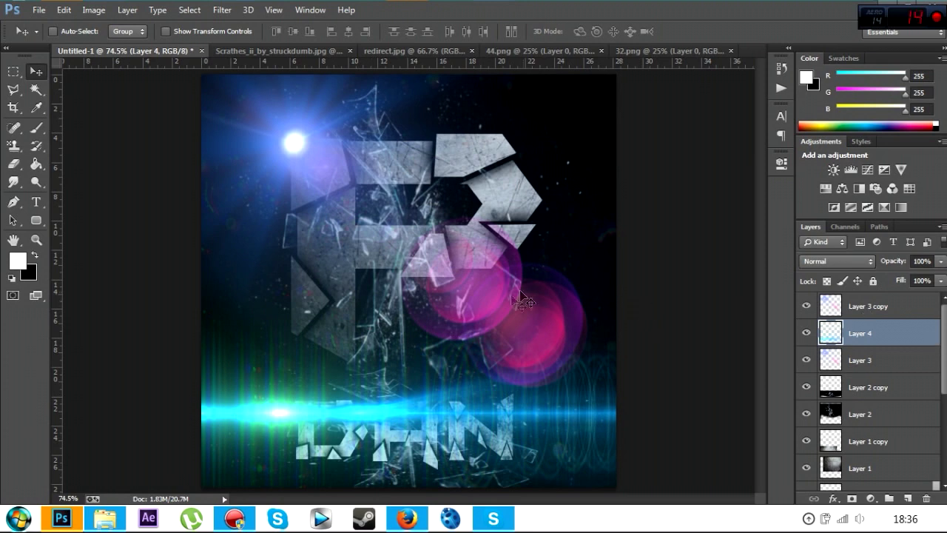
click(34, 240)
- Scale Layer 4 to about 30% × 17%, a thin band just above DAN, then zoom back in
drag(319, 177, 222, 169)
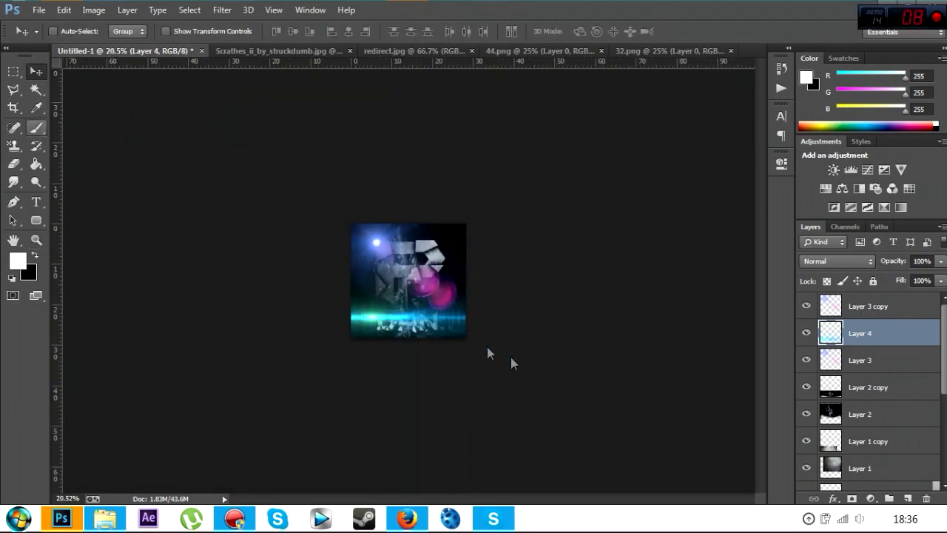
key(ctrl+t)
drag(674, 461, 465, 337)
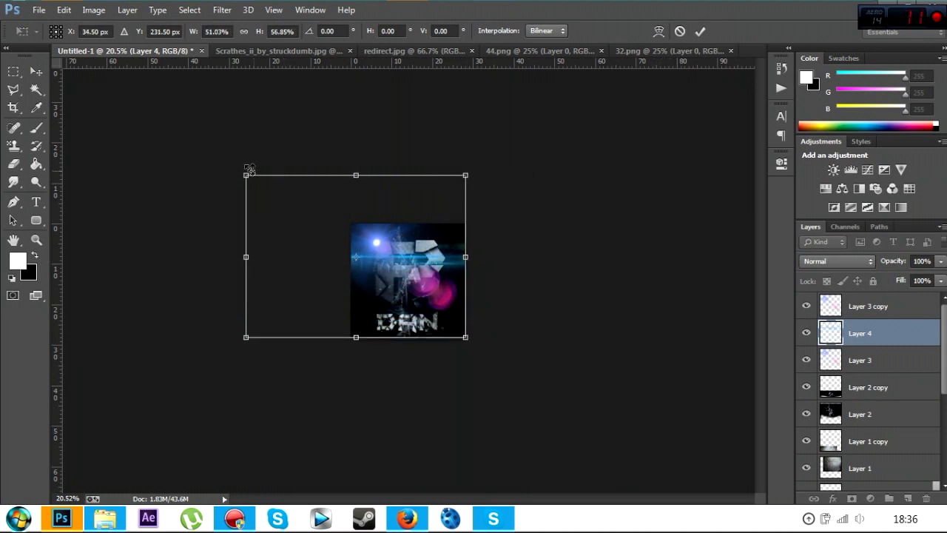
drag(246, 175, 328, 285)
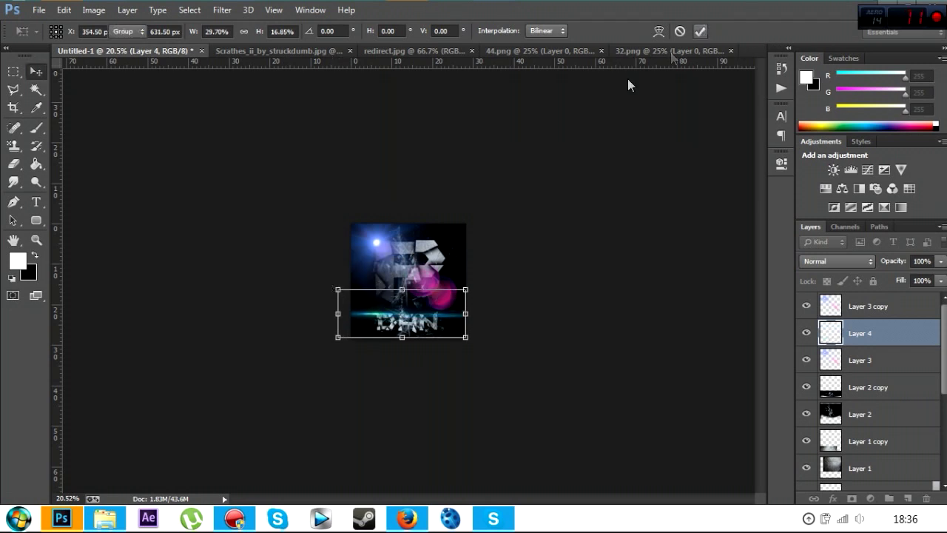
key(Return)
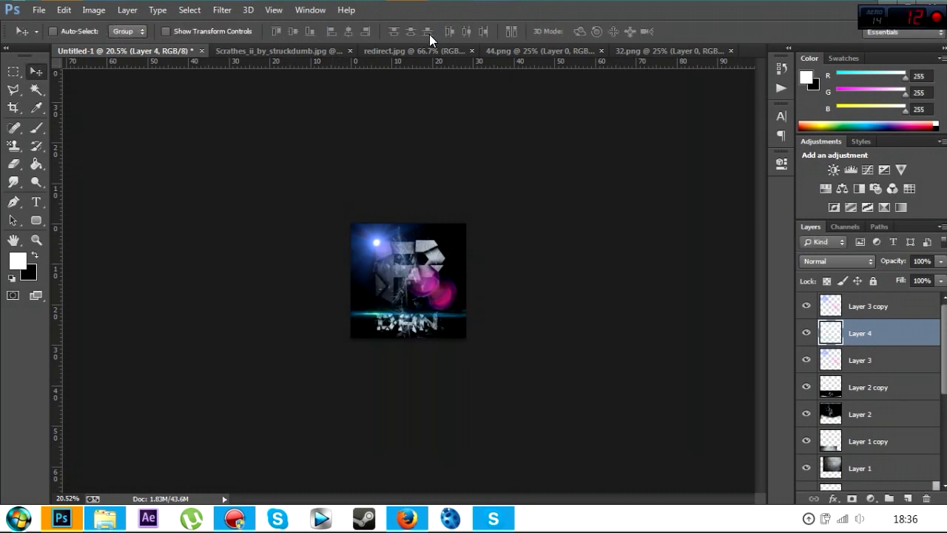
click(35, 240)
drag(409, 282, 499, 313)
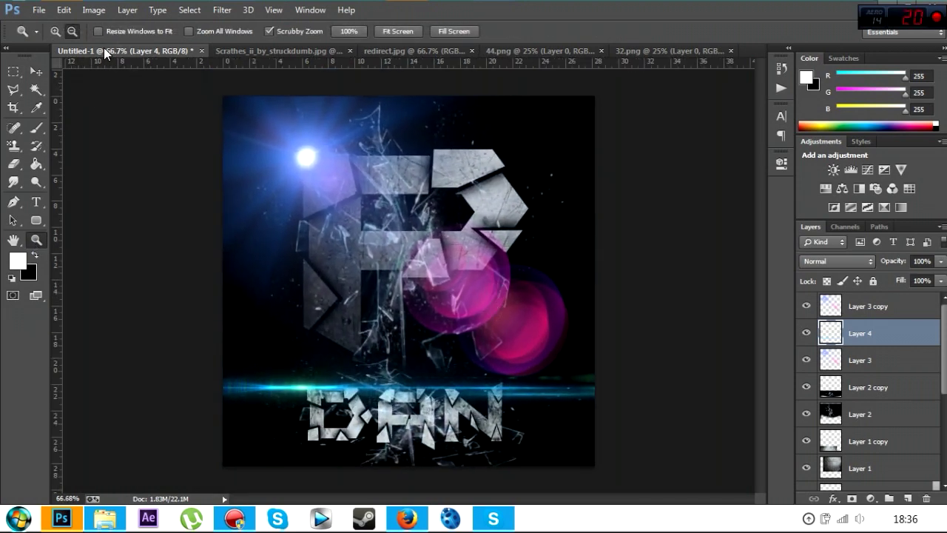
- Free-transform Layer 4's cyan flare to about 239% height, centred over DAN, and commit
click(43, 74)
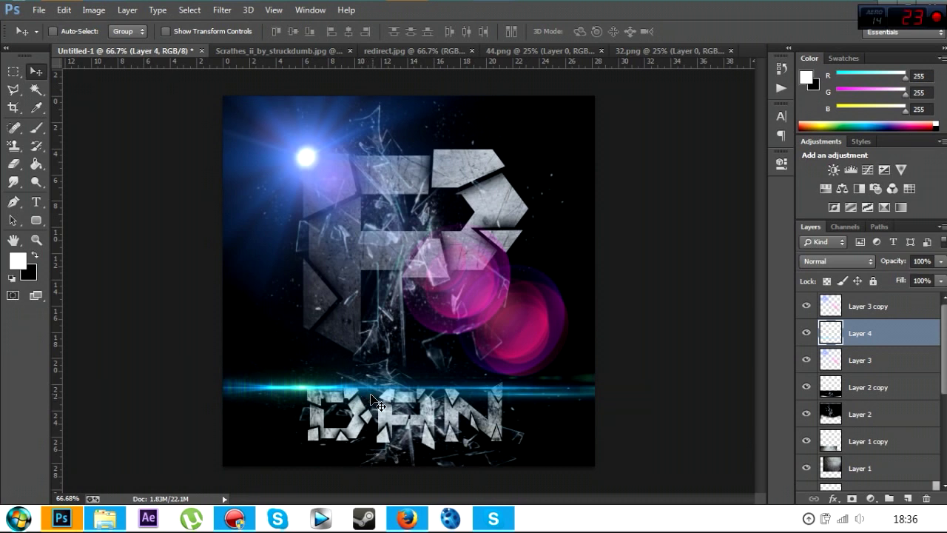
key(ctrl+t)
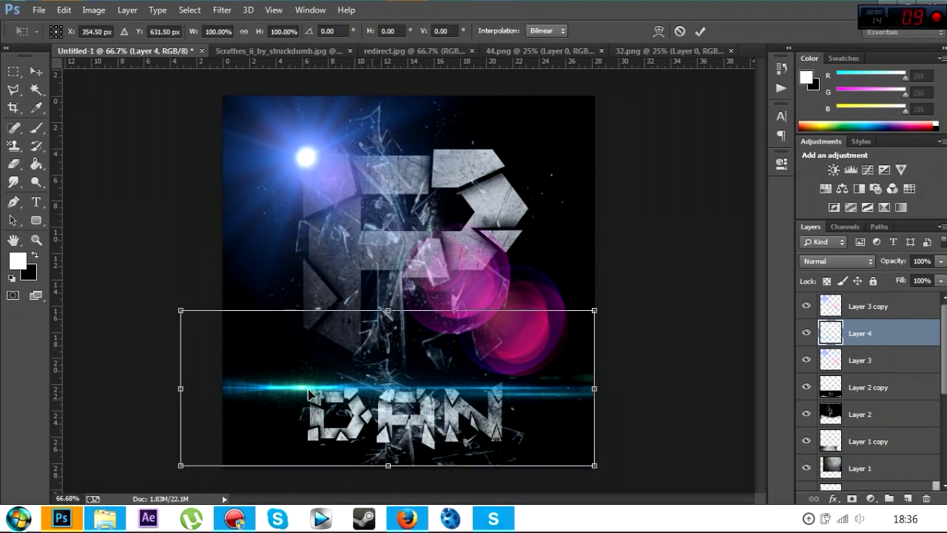
drag(382, 312, 387, 233)
drag(396, 331, 404, 396)
drag(400, 261, 409, 331)
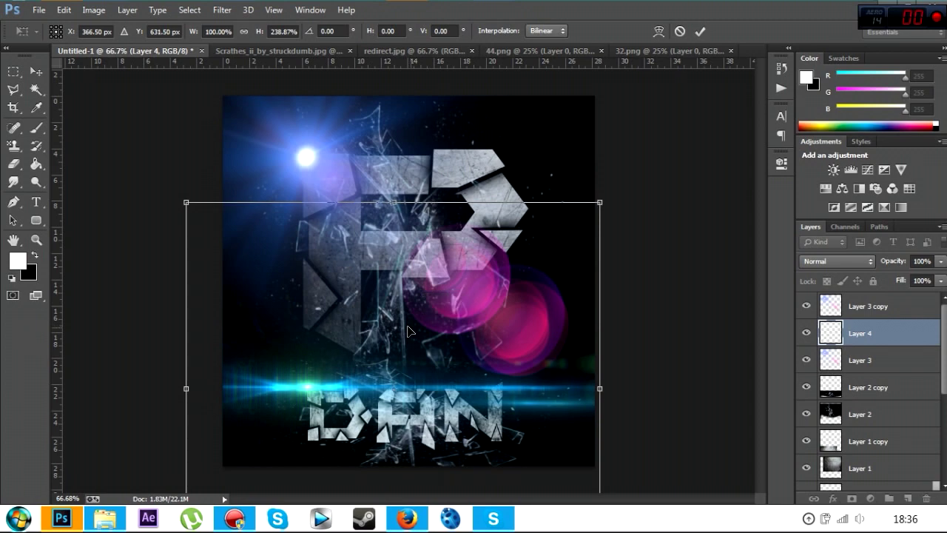
click(700, 31)
- Duplicate Layer 4 as Layer 4 copy to brighten the ray, then bring up the Documents folder
right_click(852, 335)
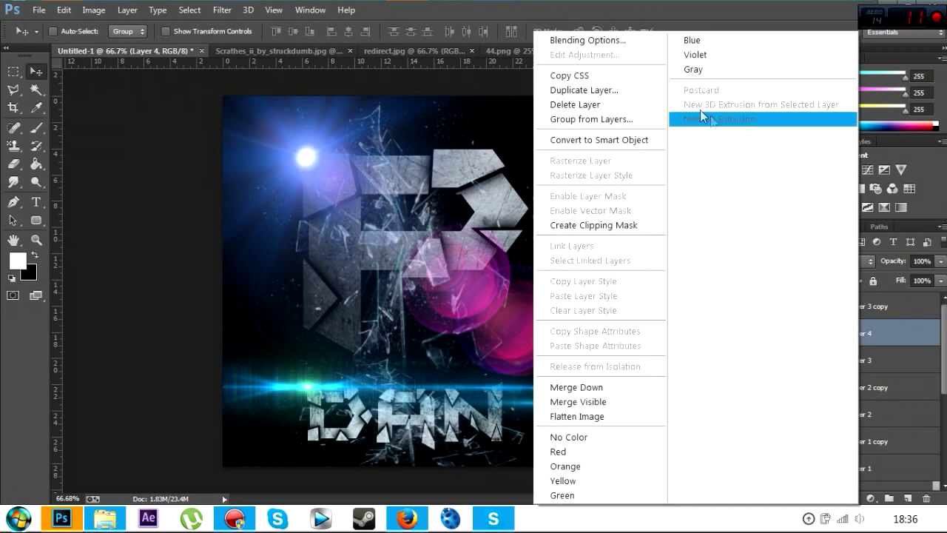
click(581, 89)
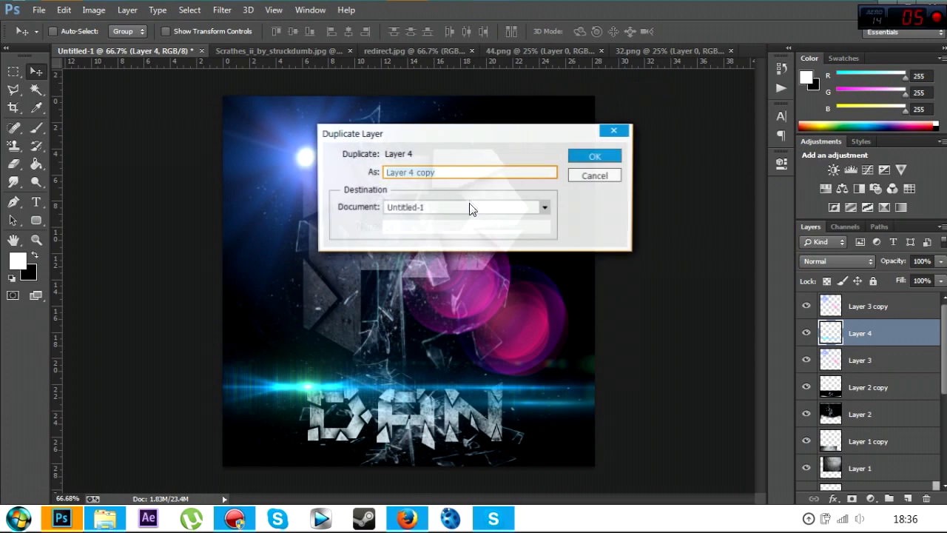
click(570, 157)
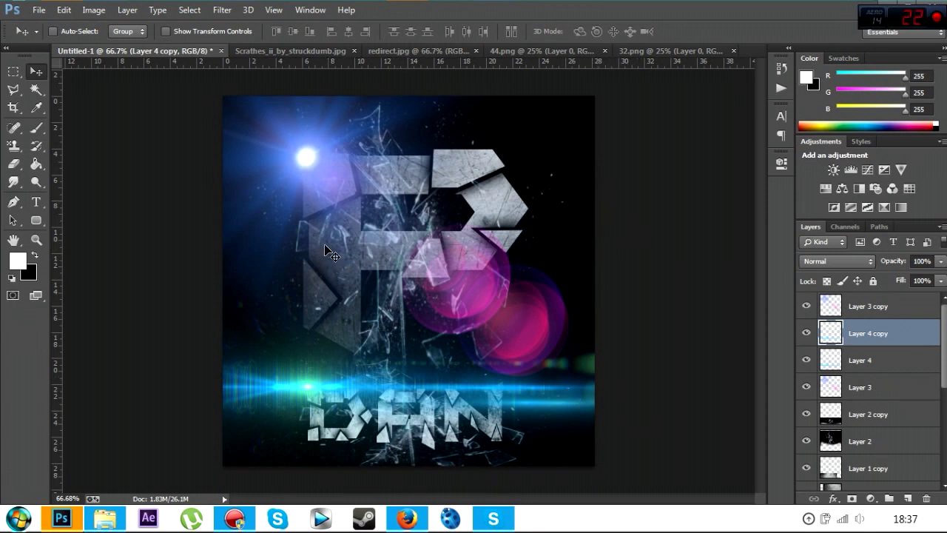
click(105, 518)
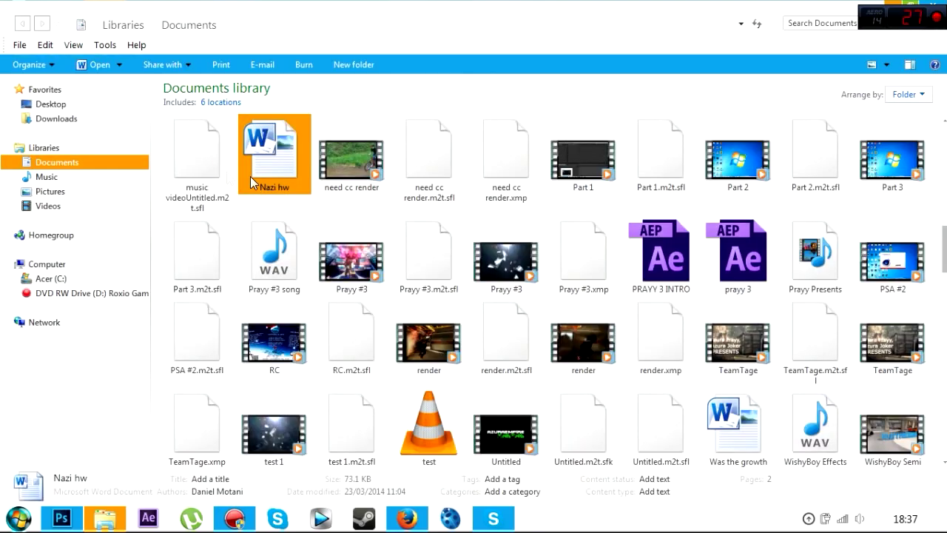
click(70, 521)
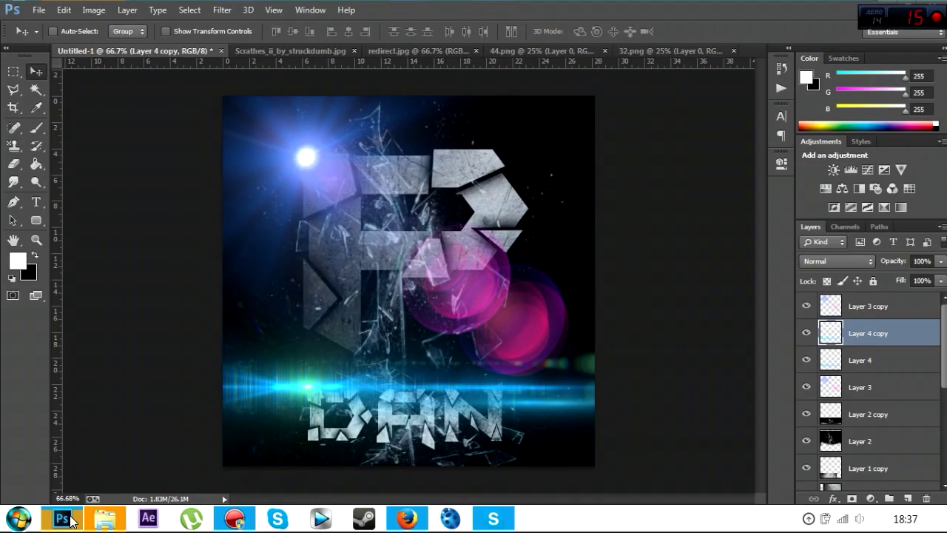
click(310, 51)
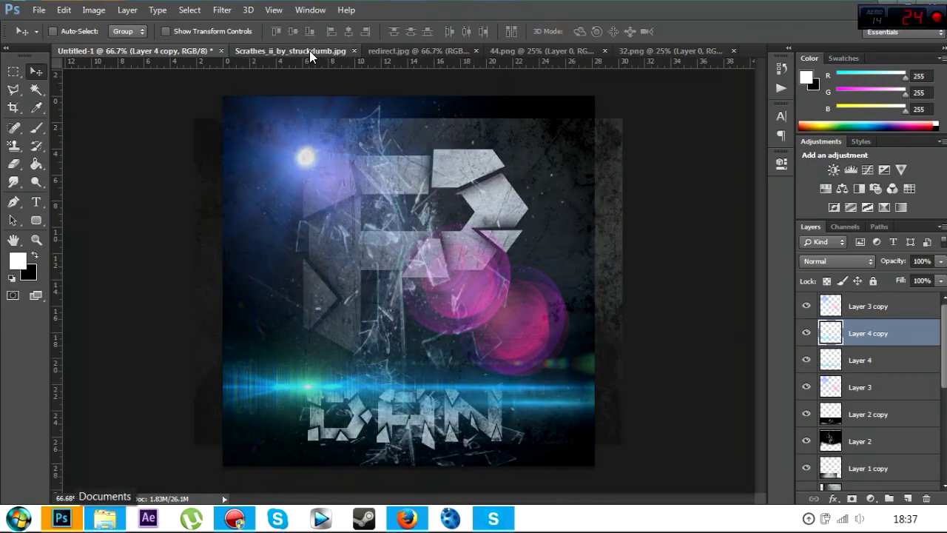
click(410, 53)
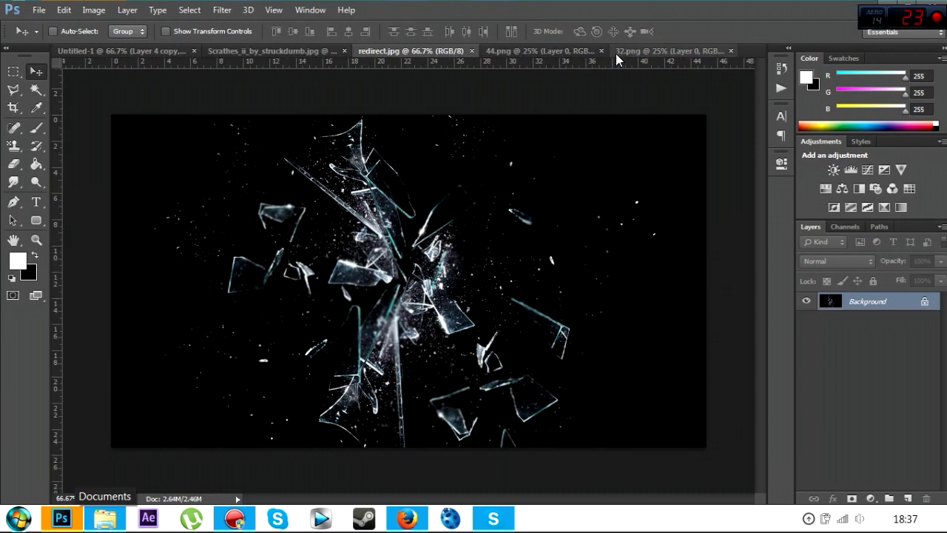
click(118, 50)
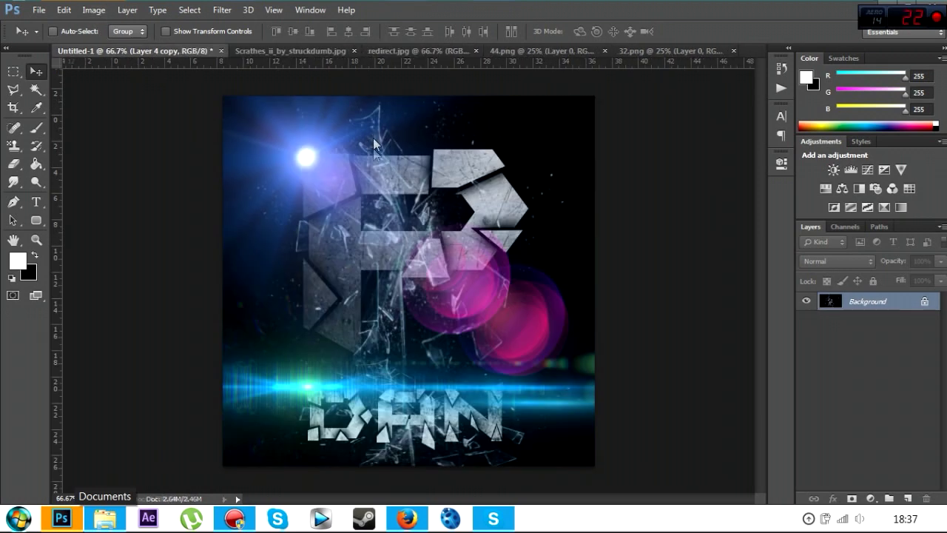